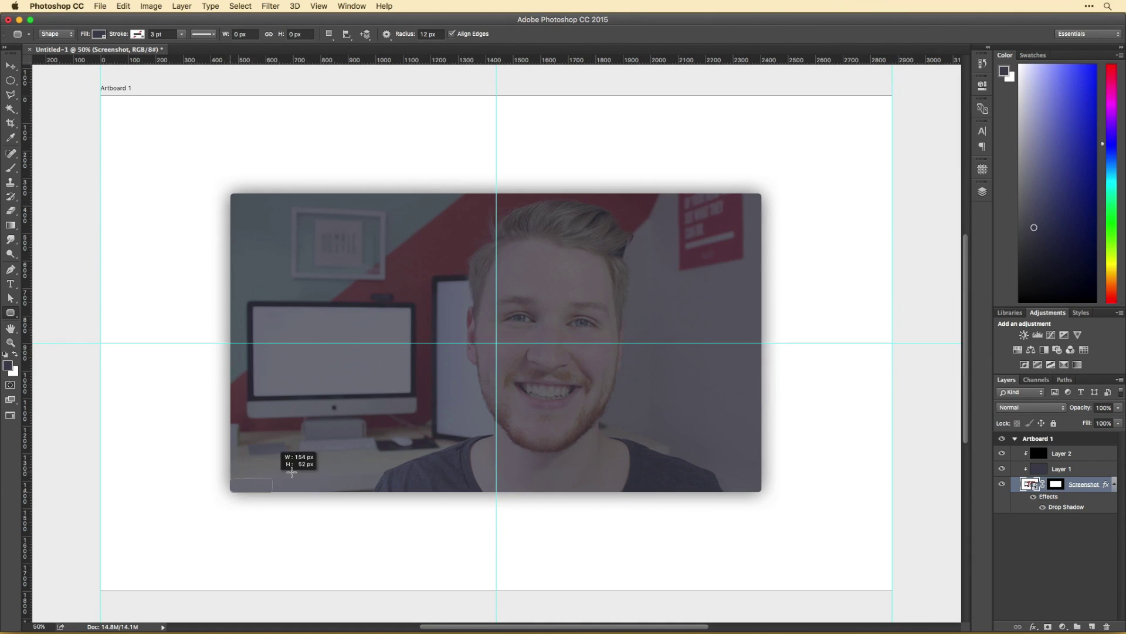
Add a dark control bar across the screenshot's lower edge, above both overlay layers, with 12 px bottom corners and 72% opacity
{"action": "left_click_drag", "start_coordinate": [292, 471], "coordinate": [761, 433]}
{"action": "key", "text": "v"}
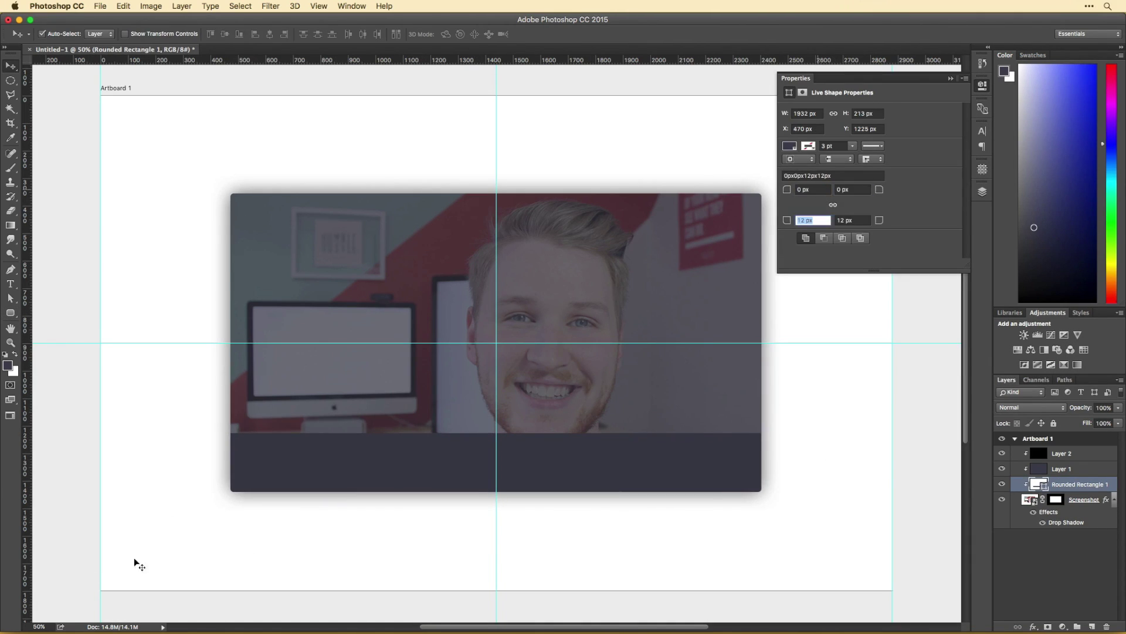
{"action": "left_click", "coordinate": [138, 564]}
{"action": "left_click_drag", "start_coordinate": [1066, 453], "coordinate": [1065, 453]}
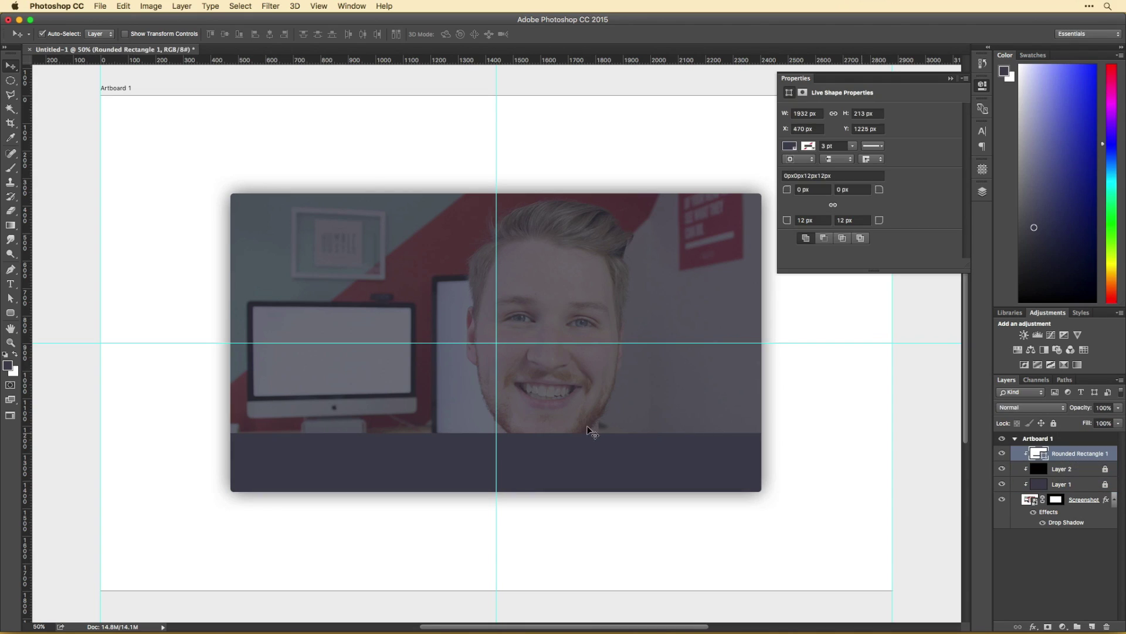
{"action": "left_click_drag", "start_coordinate": [750, 431], "coordinate": [751, 445]}
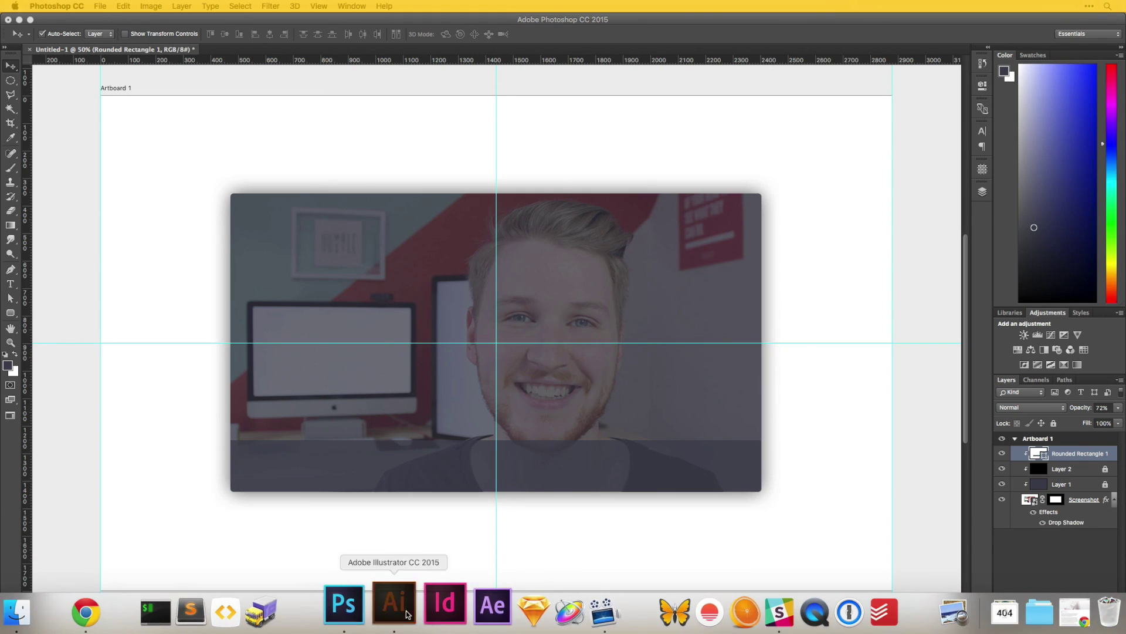
Switch to Illustrator and draw a three-sided polygon pointing right as the play icon
{"action": "left_click", "coordinate": [394, 604]}
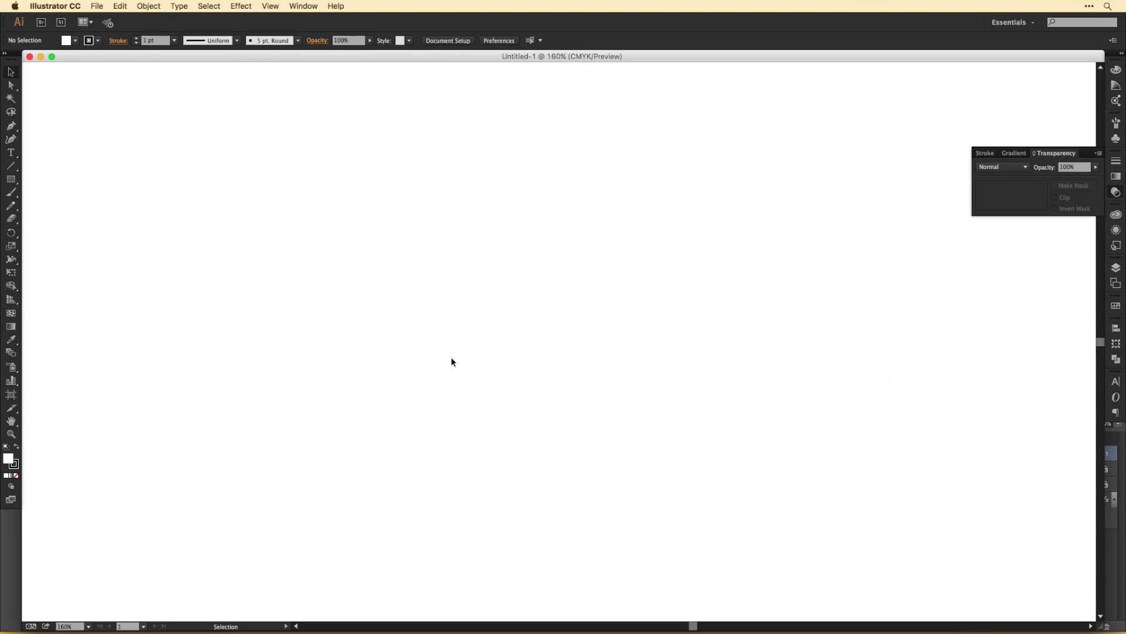
{"action": "left_click_drag", "start_coordinate": [10, 179], "coordinate": [52, 227]}
{"action": "mouse_move", "coordinate": [446, 253]}
{"action": "left_mouse_down"}
{"action": "mouse_move", "coordinate": [540, 308]}
{"action": "mouse_move", "coordinate": [525, 252]}
{"action": "left_mouse_up"}
{"action": "left_click_drag", "start_coordinate": [10, 125], "coordinate": [36, 143]}
{"action": "left_click", "coordinate": [466, 287]}
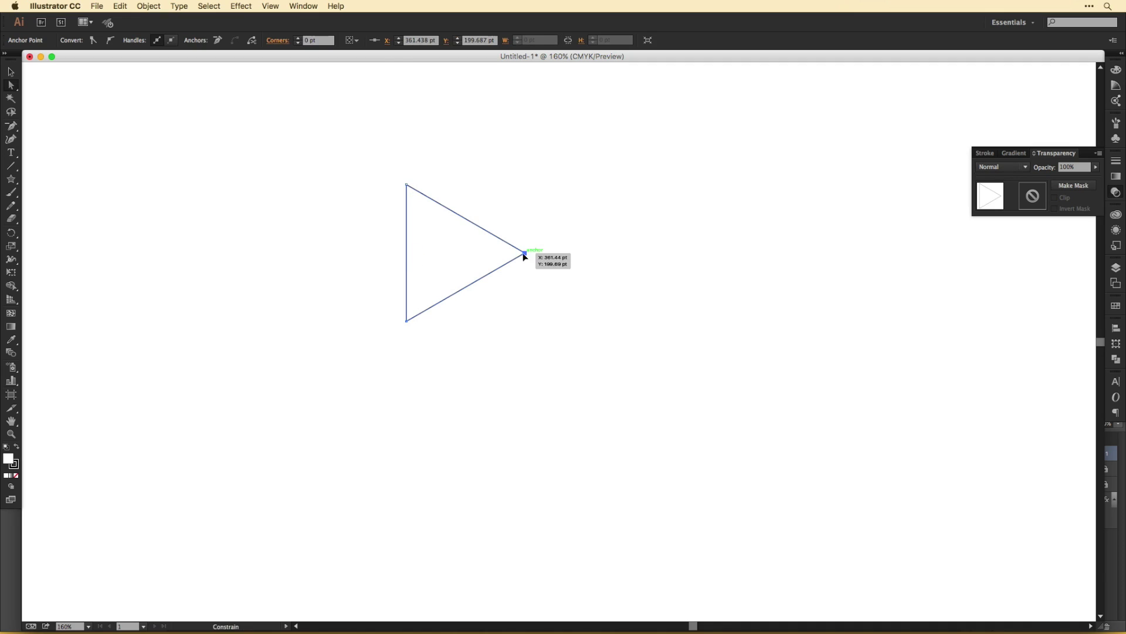
Round the triangle's three corners and swap its stroke and fill to make it solid black
{"action": "key", "text": "v"}
{"action": "key", "text": "a"}
{"action": "left_click_drag", "start_coordinate": [513, 253], "coordinate": [508, 257]}
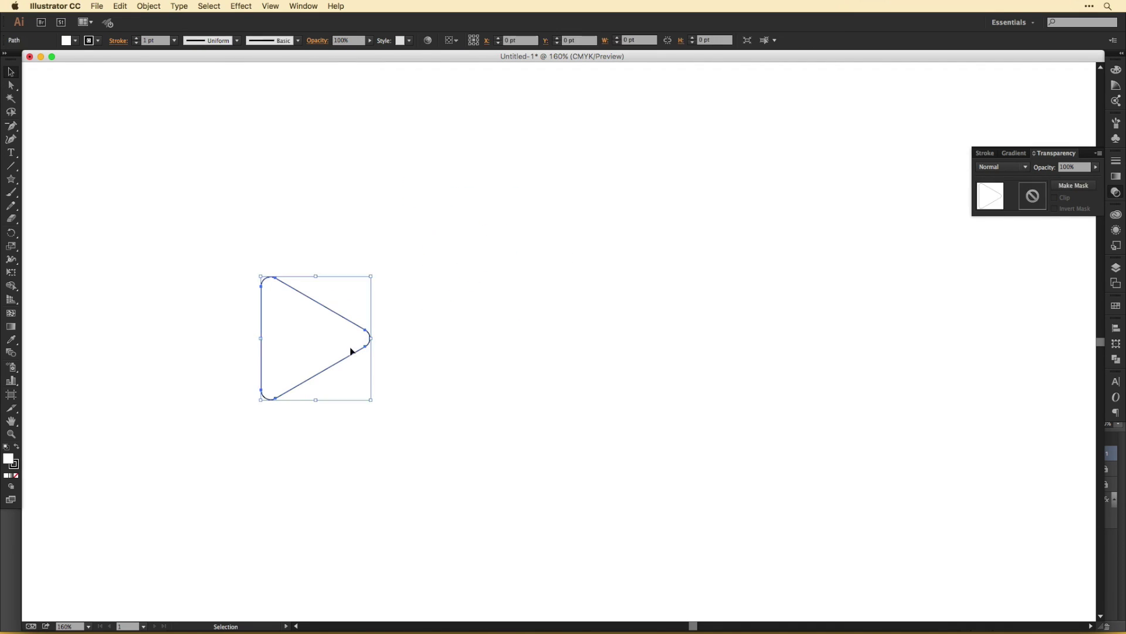
{"action": "key", "text": "shift+x"}
{"action": "key", "text": "super+shift+a"}
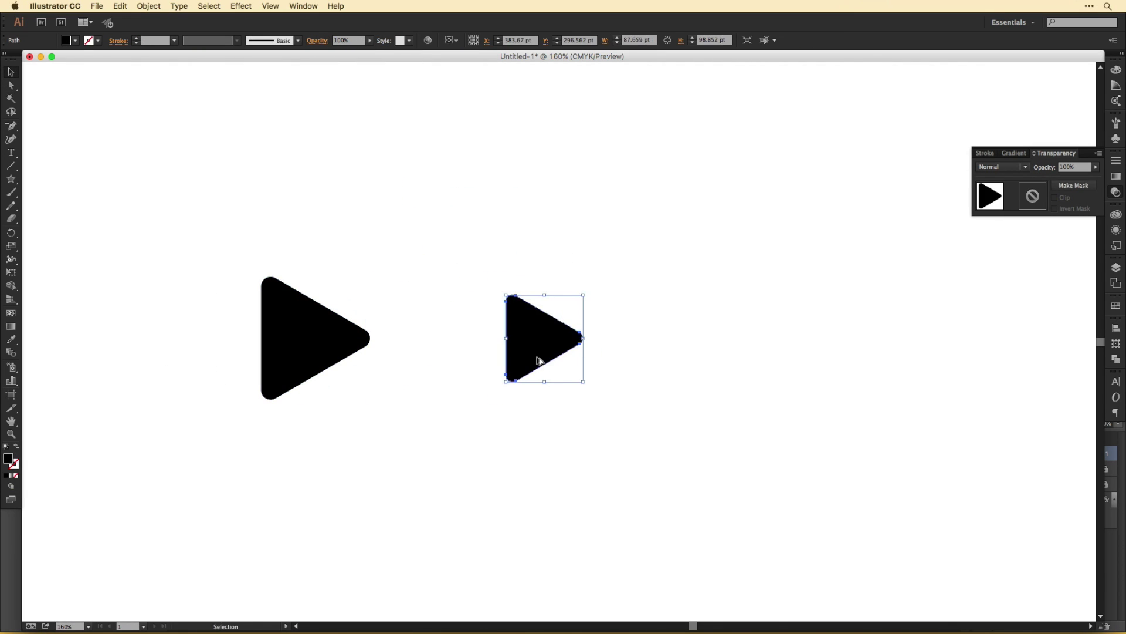
Build a skip icon from two overlapping smaller triangle copies and a vertical line with a 10 pt rounded stroke
{"action": "left_click_drag", "start_coordinate": [538, 360], "coordinate": [588, 359]}
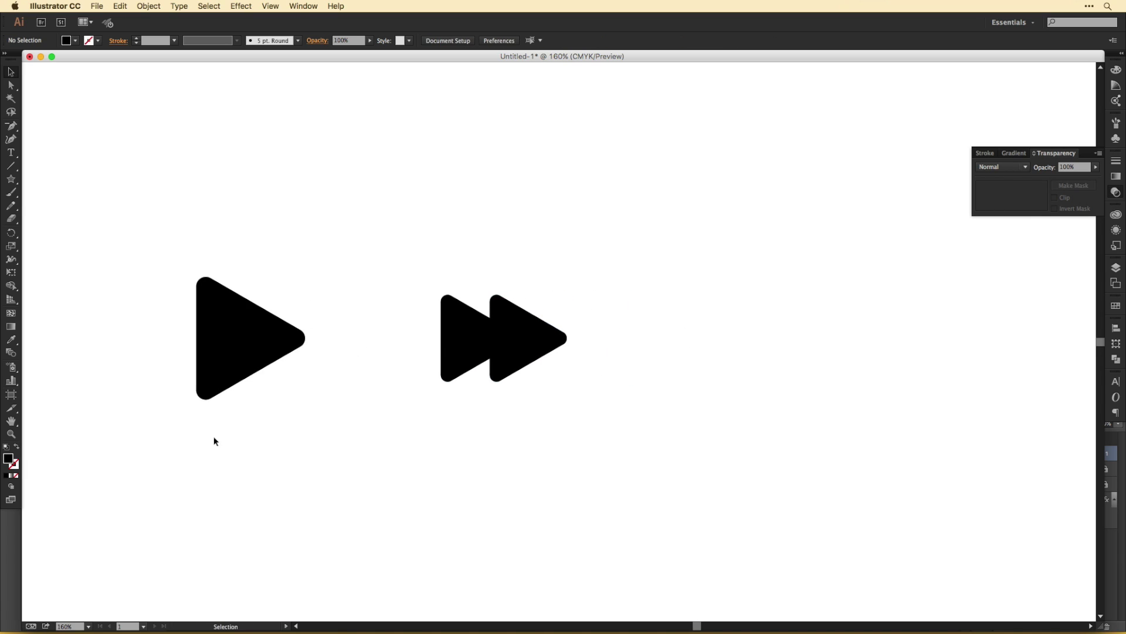
{"action": "key", "text": "v"}
{"action": "left_click_drag", "start_coordinate": [497, 301], "coordinate": [566, 334]}
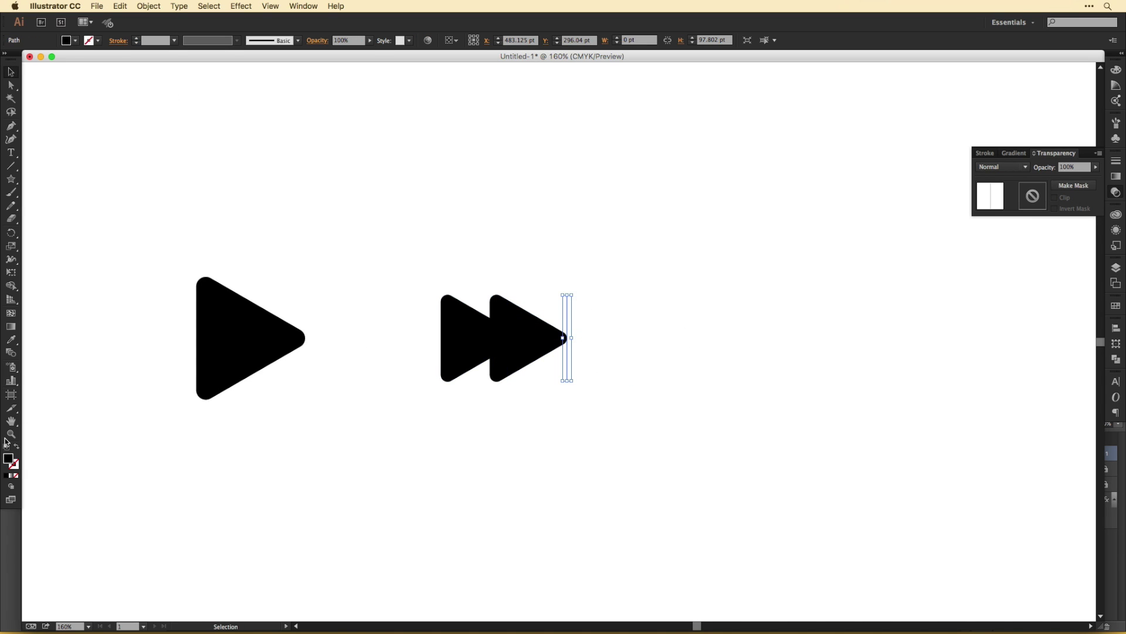
{"action": "left_click", "coordinate": [138, 40]}
{"action": "left_click", "coordinate": [632, 283]}
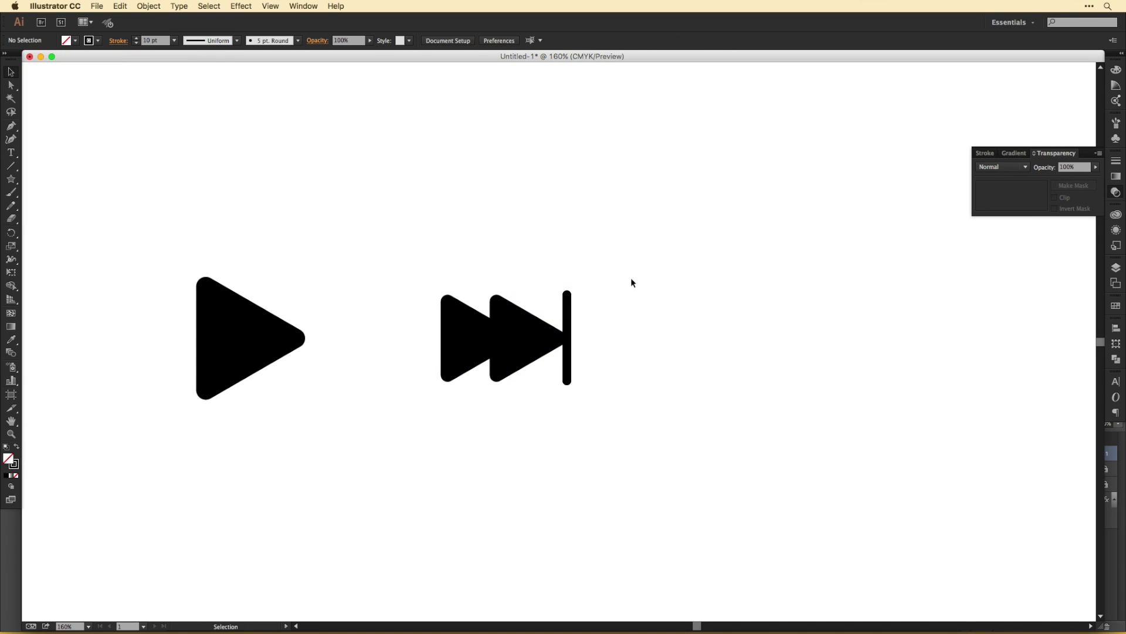
Move the vertical bar inward over the front triangle and remove the triangle tip protruding past it
{"action": "left_click", "coordinate": [516, 352]}
{"action": "left_click", "coordinate": [574, 372]}
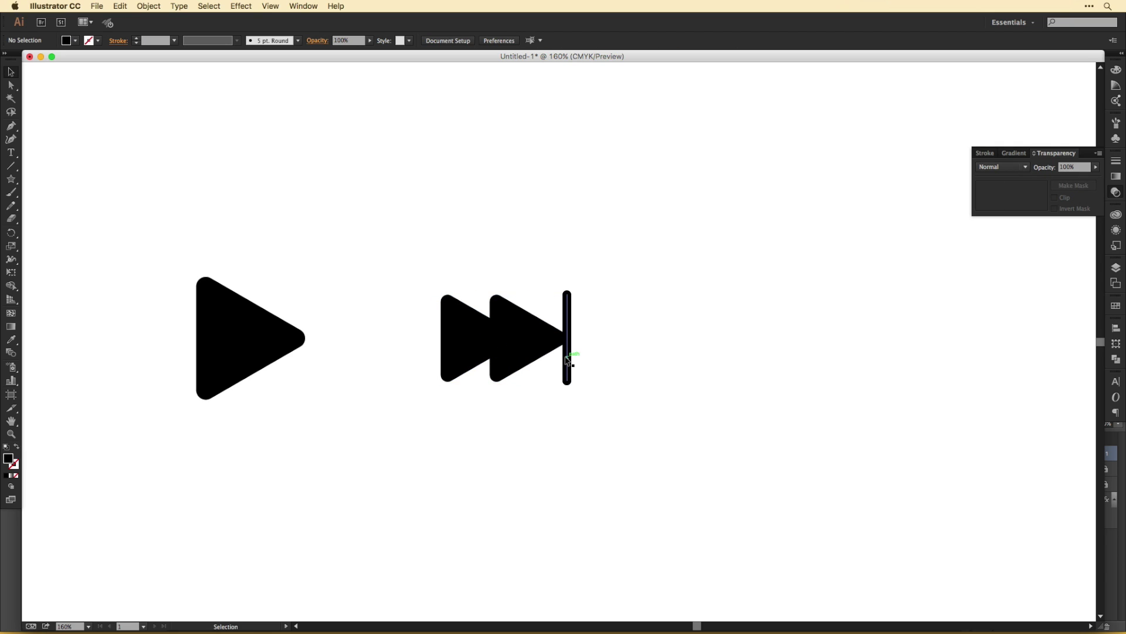
{"action": "left_click_drag", "start_coordinate": [567, 359], "coordinate": [547, 359]}
{"action": "key", "text": "a"}
{"action": "left_click", "coordinate": [562, 339]}
{"action": "left_click", "coordinate": [583, 352]}
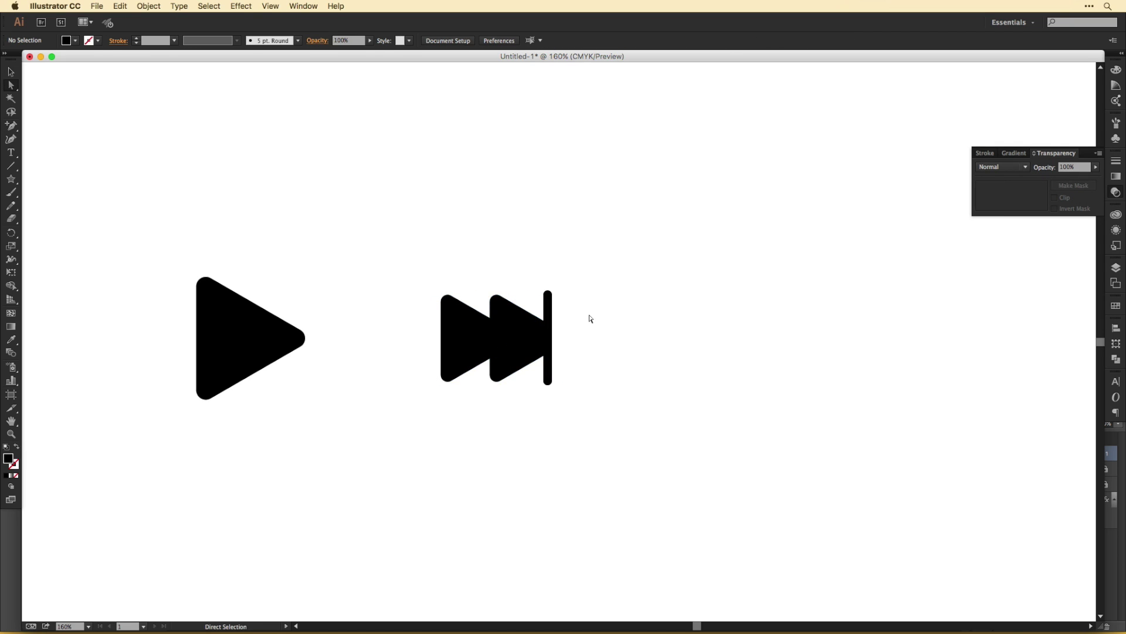
Paste the skip icon and the play triangle into the Photoshop mockup as smart objects and line them up side by side
{"action": "key", "text": "v"}
{"action": "left_click_drag", "start_coordinate": [588, 317], "coordinate": [798, 418]}
{"action": "left_click", "coordinate": [528, 352]}
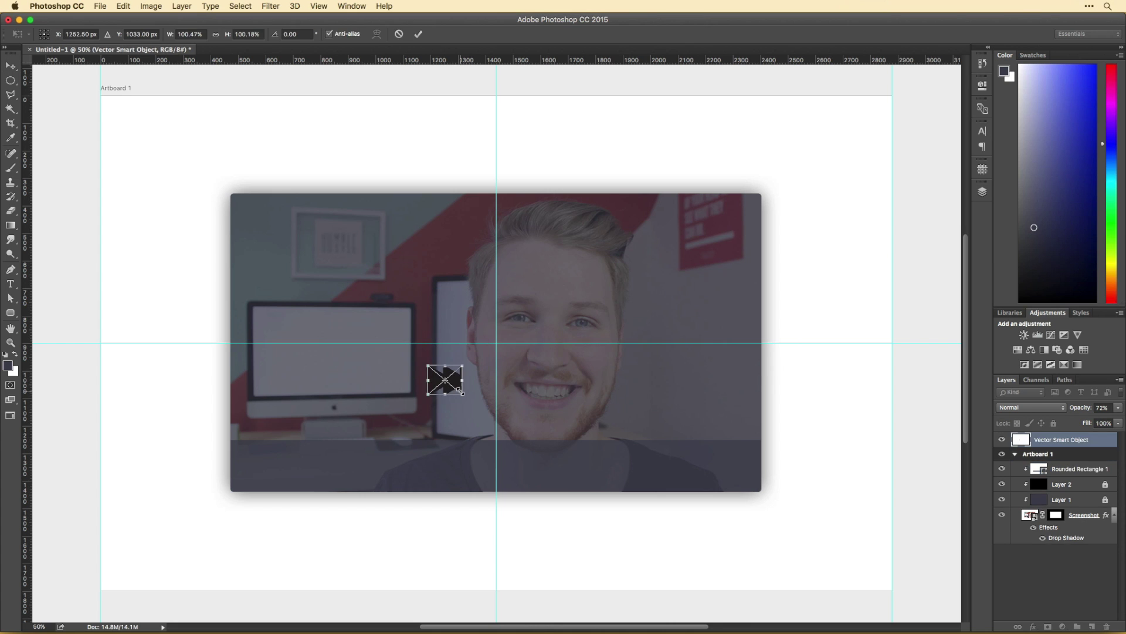
{"action": "key", "text": "super+Tab"}
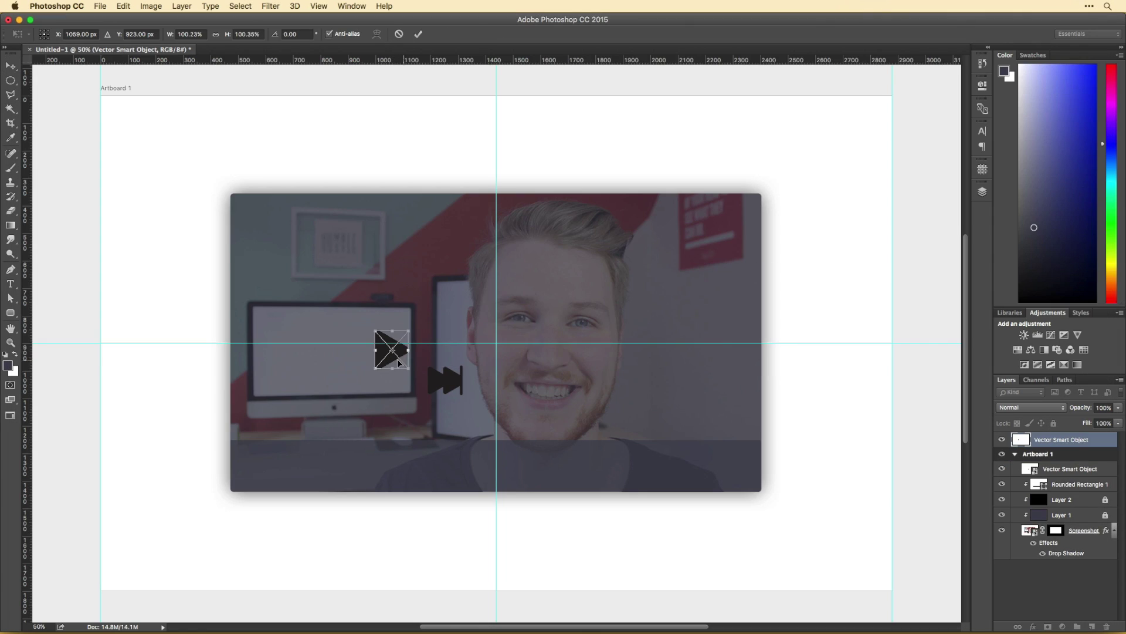
{"action": "key", "text": "Return"}
{"action": "left_click_drag", "start_coordinate": [399, 364], "coordinate": [380, 380]}
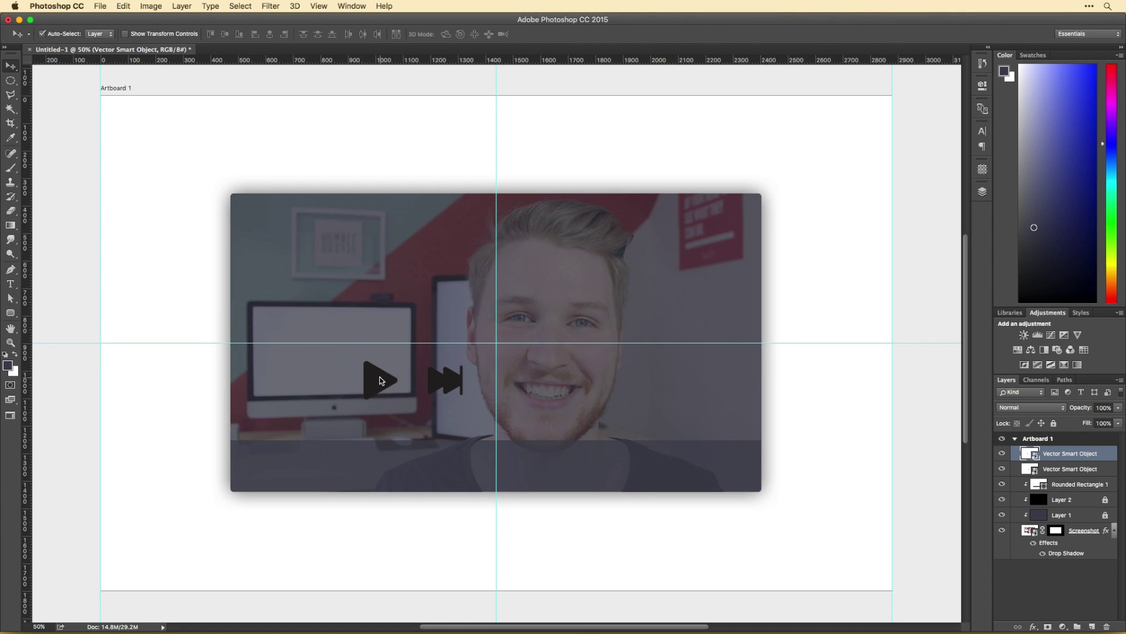
Draw a thin rounded progress track of 1804 × 7 px in the control bar and fill it with #60606a
{"action": "key", "text": "super+equal"}
{"action": "left_click", "coordinate": [12, 314]}
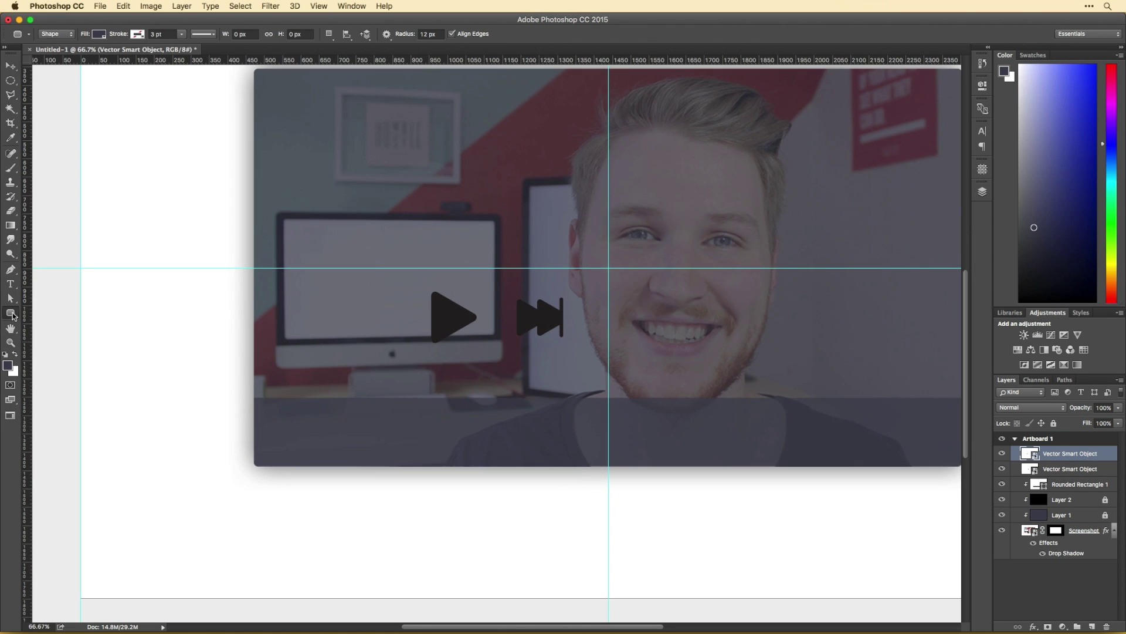
{"action": "left_click_drag", "start_coordinate": [277, 411], "coordinate": [860, 415]}
{"action": "double_click", "coordinate": [1026, 458]}
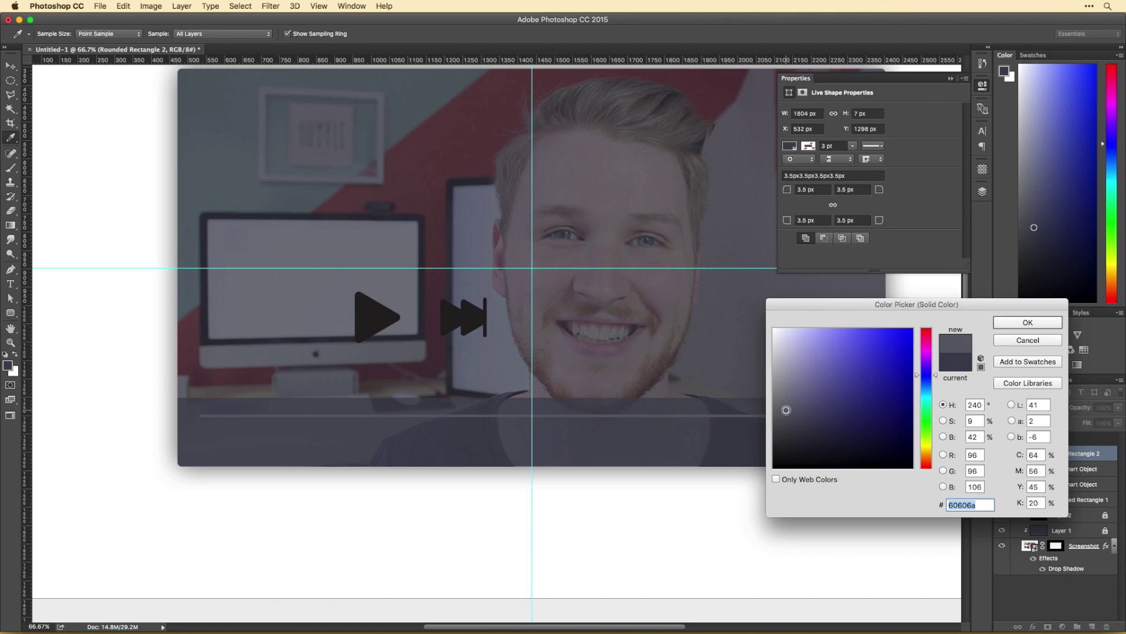
{"action": "left_click", "coordinate": [1011, 320]}
Duplicate the progress track, shorten the copy to 1211 px and recolour it pink (#d766b6)
{"action": "key", "text": "super+j"}
{"action": "key", "text": "super+t"}
{"action": "left_click_drag", "start_coordinate": [862, 415], "coordinate": [643, 415]}
{"action": "key", "text": "Return"}
{"action": "double_click", "coordinate": [1039, 453]}
{"action": "left_click", "coordinate": [925, 357]}
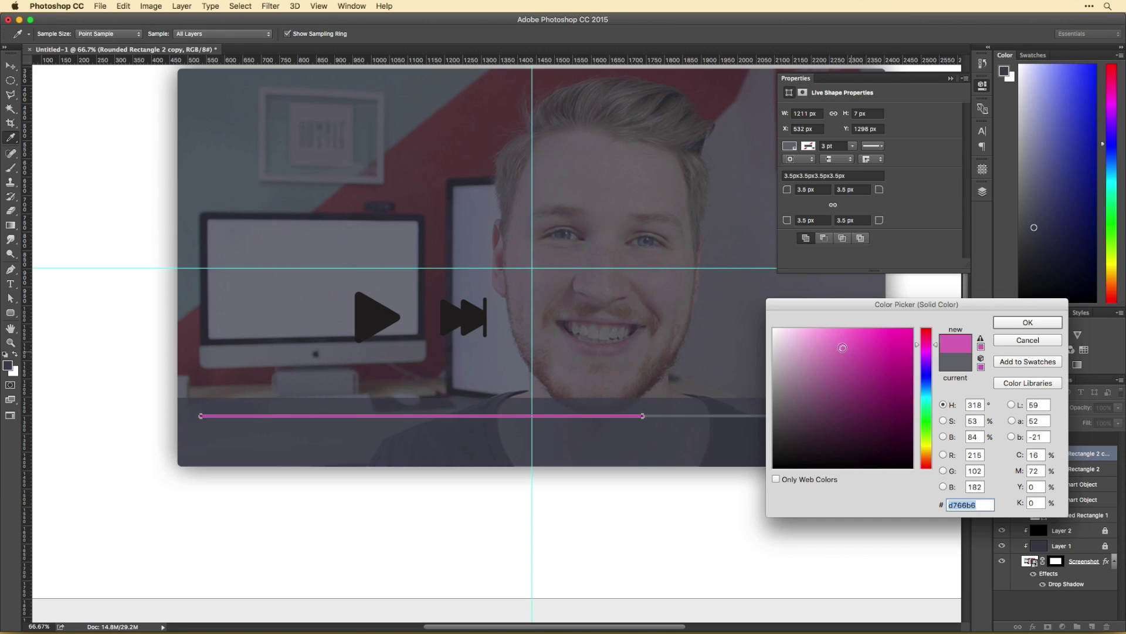
{"action": "key", "text": "Return"}
Move the play icon to the centre of the video, where the guides cross
{"action": "key", "text": "v"}
{"action": "scroll", "coordinate": [692, 504], "scroll_direction": "up", "scroll_amount": 2}
{"action": "left_click_drag", "start_coordinate": [372, 385], "coordinate": [535, 329]}
Draw a 238 px circle centred on the guide intersection and fill it with white (#ffffff)
{"action": "left_click_drag", "start_coordinate": [12, 315], "coordinate": [64, 333]}
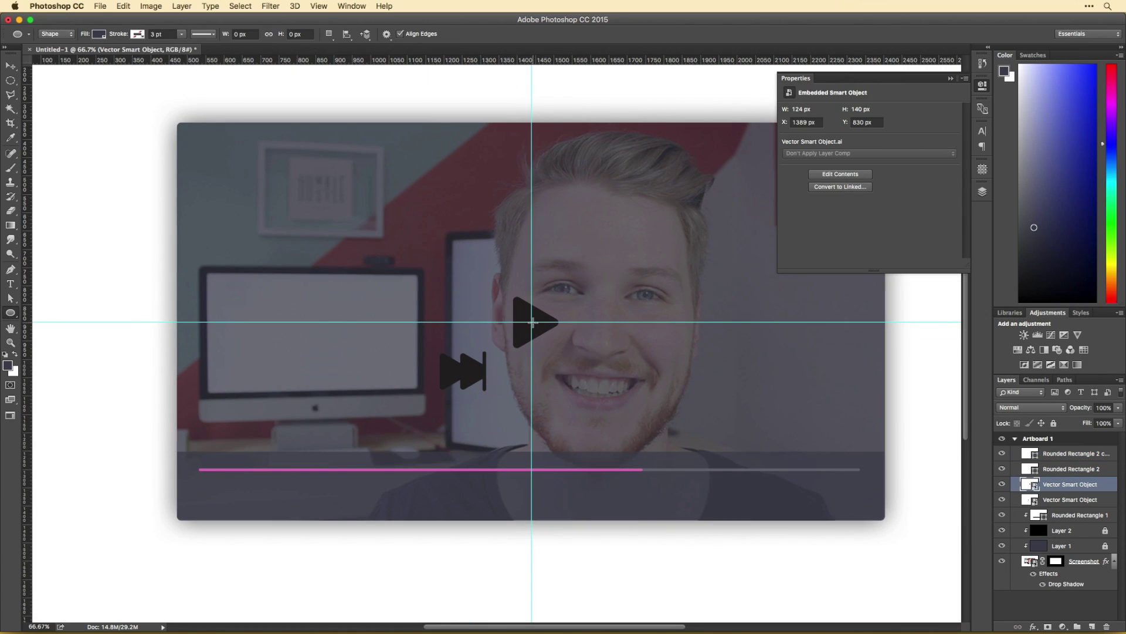
{"action": "left_click_drag", "start_coordinate": [532, 322], "coordinate": [575, 365]}
{"action": "double_click", "coordinate": [1031, 484]}
{"action": "type", "text": "ffffff"}
{"action": "key", "text": "Return"}
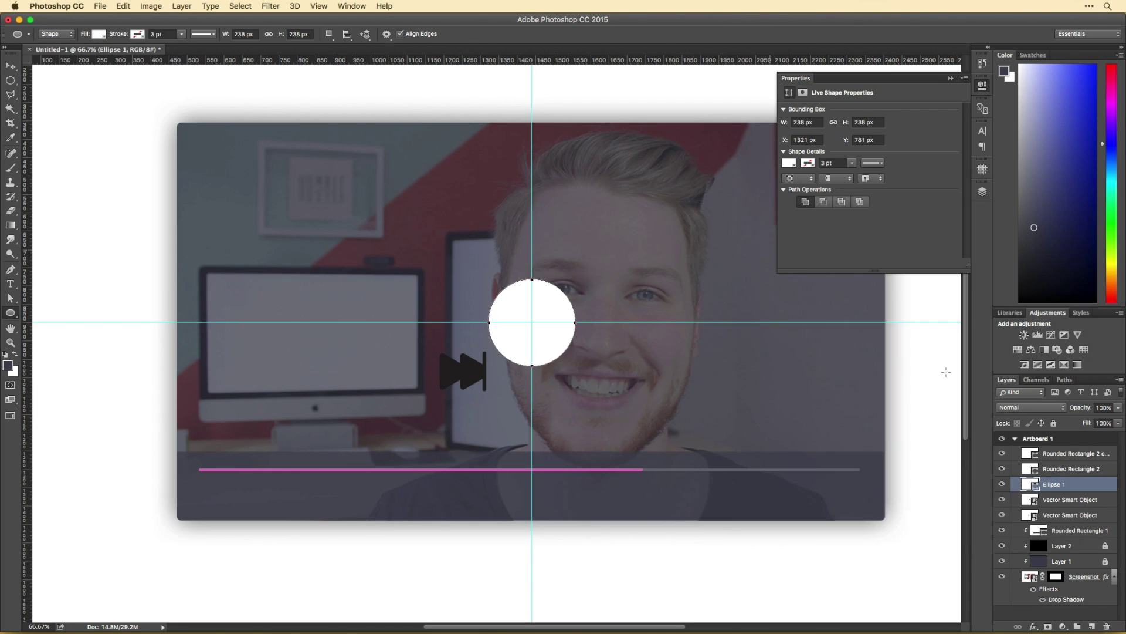
Place the circle behind the icons and scale the play icon down to about 79 × 89 px
{"action": "key", "text": "ctrl+bracketleft"}
{"action": "key", "text": "ctrl+bracketleft"}
{"action": "key", "text": "v"}
{"action": "left_click", "coordinate": [532, 322]}
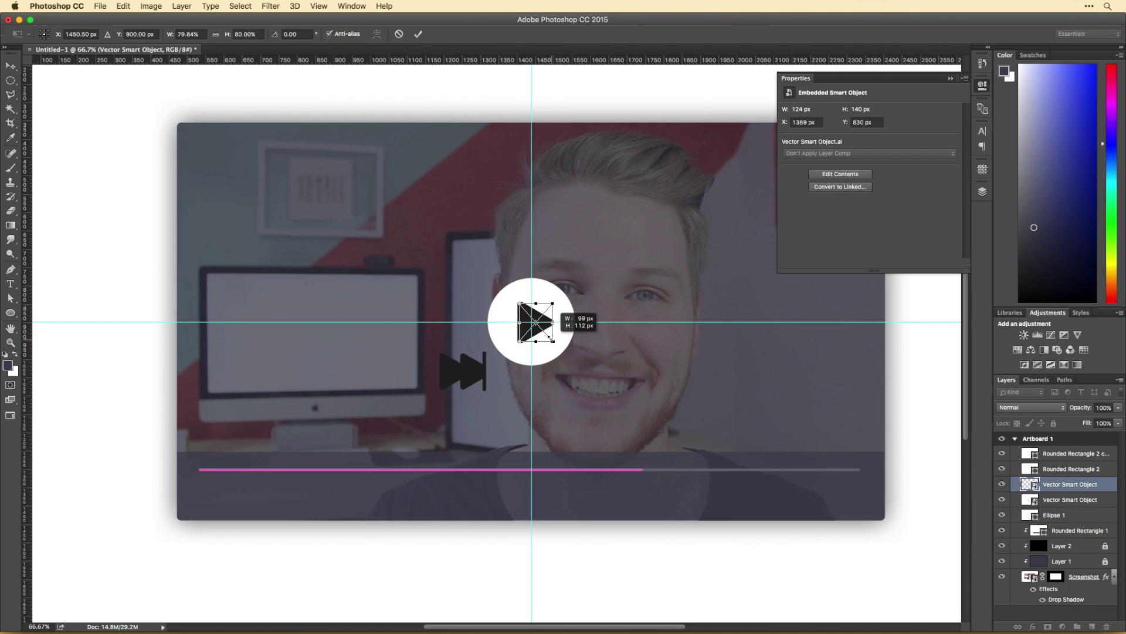
Set the white circle's opacity to 25% and shrink it to 200 px around its centre
{"action": "left_click", "coordinate": [562, 305]}
{"action": "key", "text": "2"}
{"action": "key", "text": "5"}
{"action": "key", "text": "ctrl+t"}
{"action": "key", "text": "Return"}
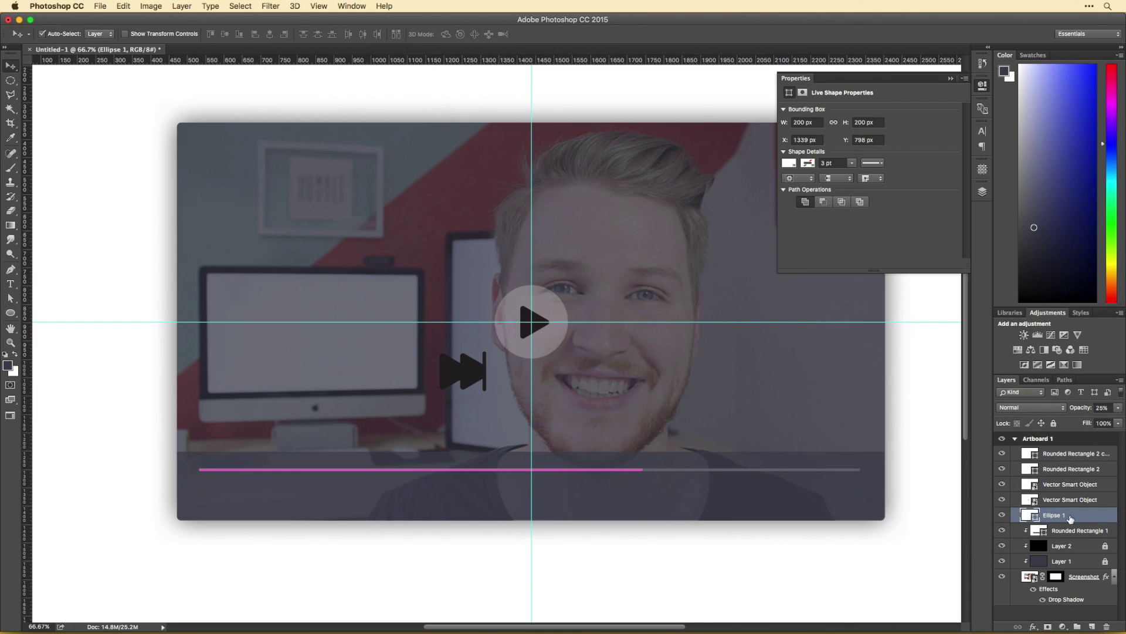
Add two progressively larger concentric copies of the translucent circle, making the outermost 251 px wide
{"action": "key", "text": "ctrl+alt+t"}
{"action": "key", "text": "Return"}
{"action": "left_click_drag", "start_coordinate": [579, 280], "coordinate": [581, 278]}
{"action": "key", "text": "ctrl+alt+t"}
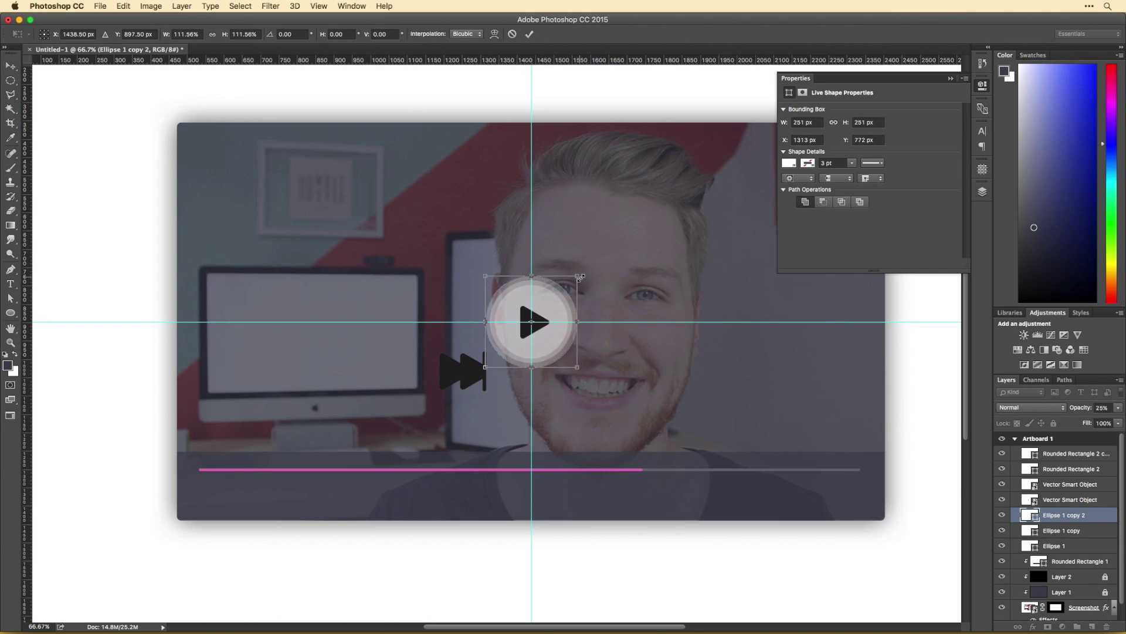
{"action": "key", "text": "Return"}
Give the outermost circle a pink (#db74bc) drop shadow with 100% opacity, 0 px distance and 158 px size
{"action": "double_click", "coordinate": [1092, 515]}
{"action": "left_click", "coordinate": [661, 301]}
{"action": "left_click", "coordinate": [891, 131]}
{"action": "left_click", "coordinate": [474, 470]}
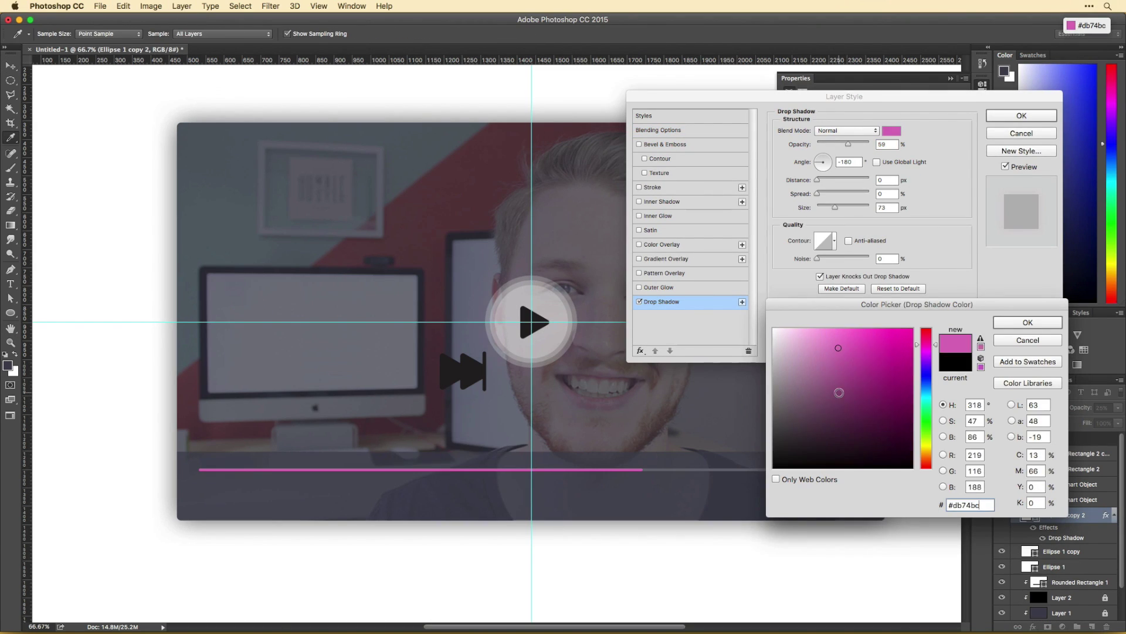
{"action": "key", "text": "Return"}
{"action": "left_click_drag", "start_coordinate": [849, 144], "coordinate": [880, 142]}
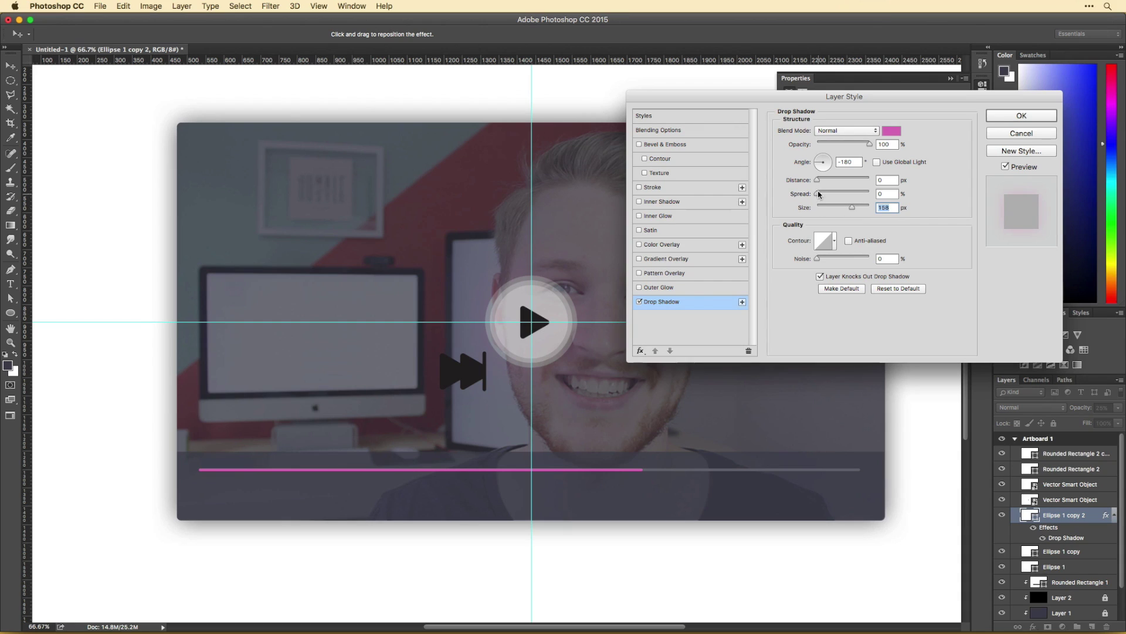
{"action": "key", "text": "Return"}
Apply a white (#ffffff) colour overlay to the central play icon
{"action": "left_click", "coordinate": [524, 317], "text": "super"}
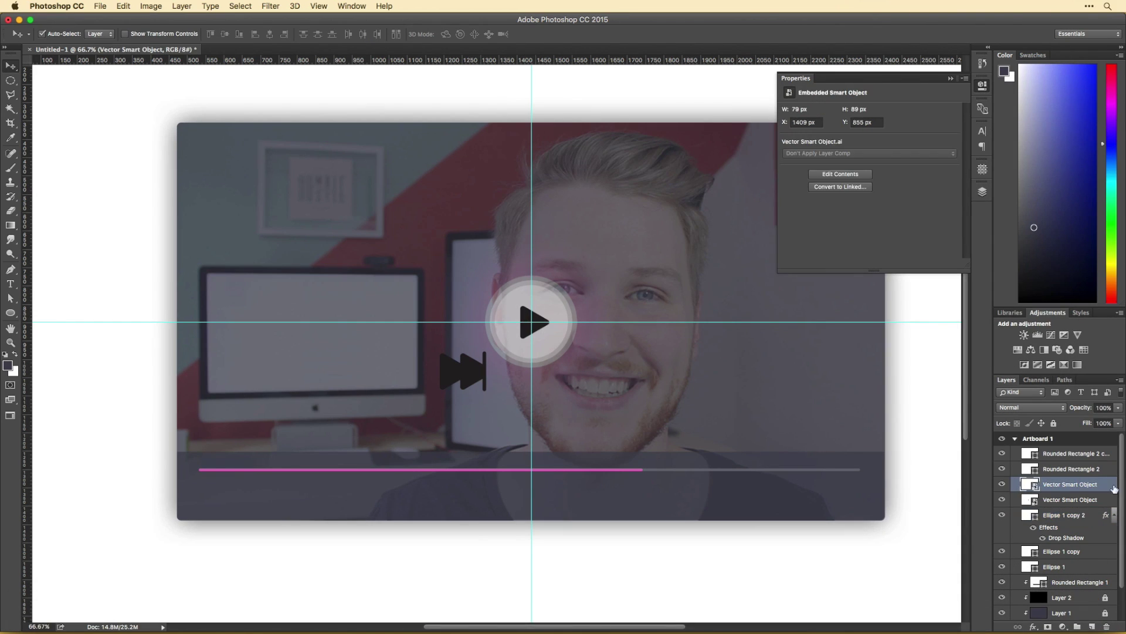
{"action": "left_click", "coordinate": [661, 245]}
{"action": "left_click", "coordinate": [891, 130]}
{"action": "left_click", "coordinate": [485, 468]}
{"action": "left_click", "coordinate": [565, 301]}
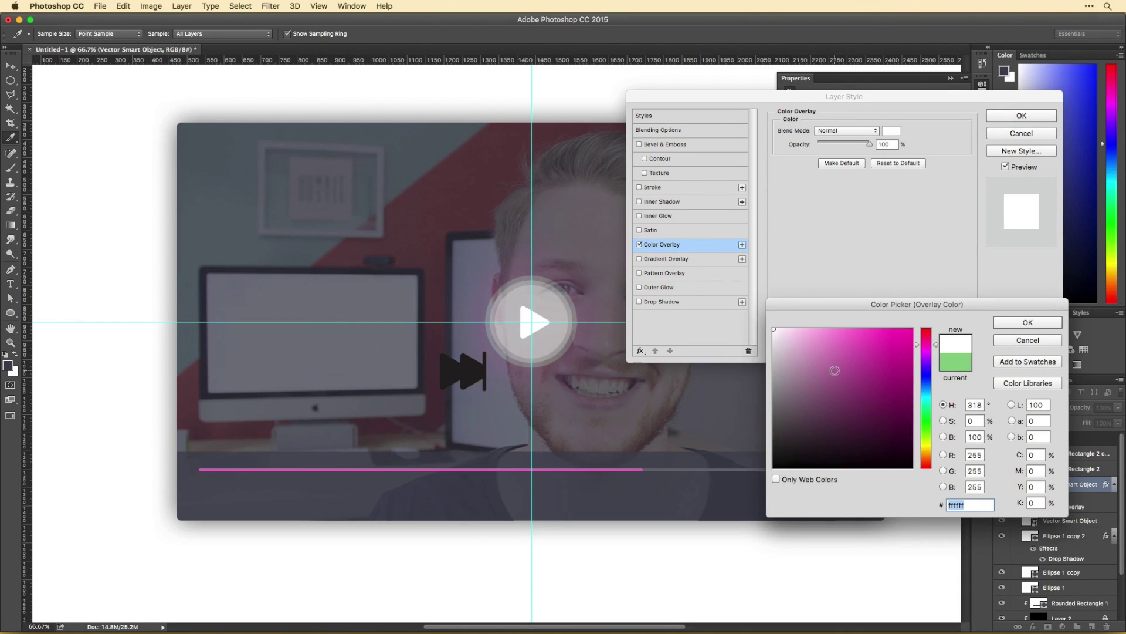
{"action": "key", "text": "Return"}
{"action": "key", "text": "Return"}
Shrink the outermost circle to 247 px and lower the opacity of all three concentric circles together
{"action": "left_click", "coordinate": [565, 301]}
{"action": "scroll", "coordinate": [620, 313], "scroll_direction": "up", "scroll_amount": 3}
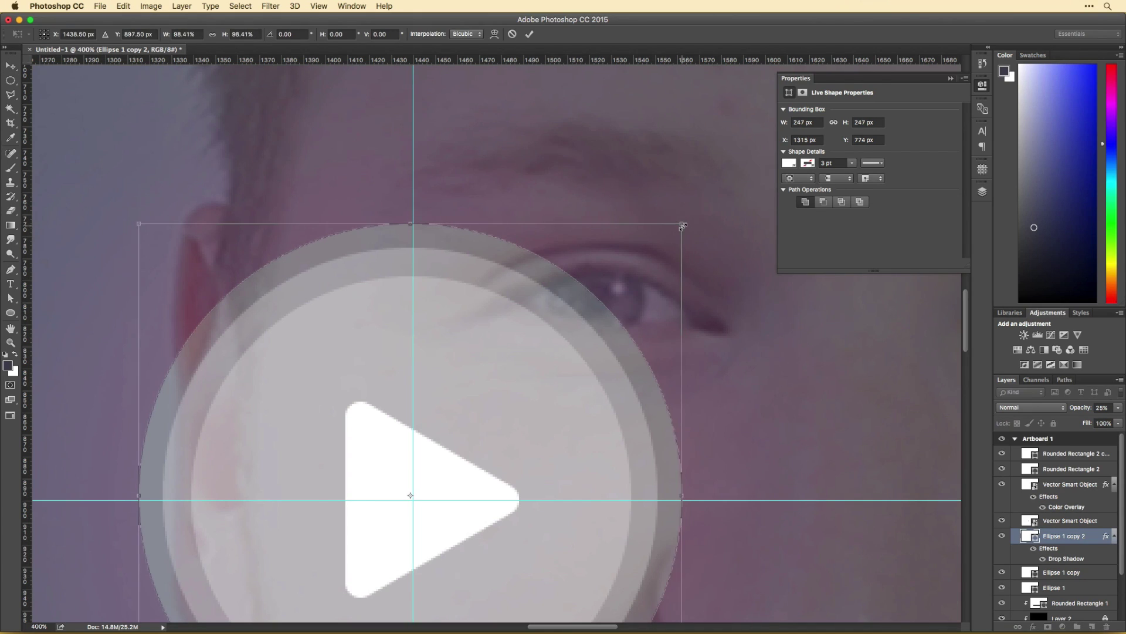
{"action": "scroll", "coordinate": [684, 230], "scroll_direction": "down", "scroll_amount": 3}
{"action": "scroll", "coordinate": [684, 230], "scroll_direction": "down", "scroll_amount": 2}
{"action": "left_click", "coordinate": [1054, 588], "text": "shift"}
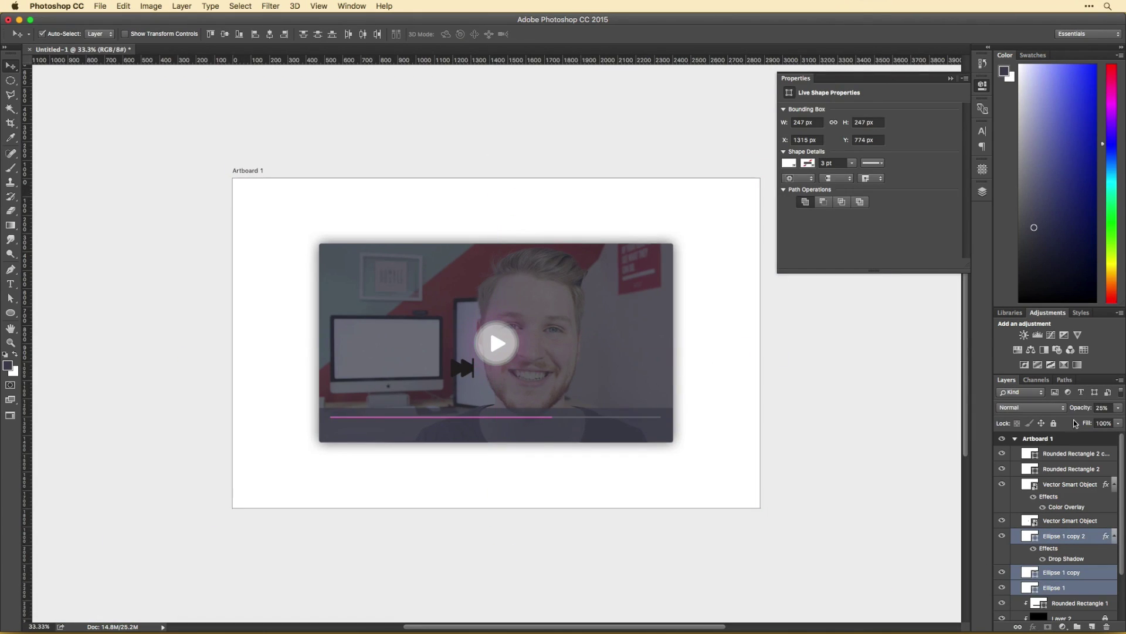
{"action": "left_click_drag", "start_coordinate": [1083, 408], "coordinate": [1077, 413]}
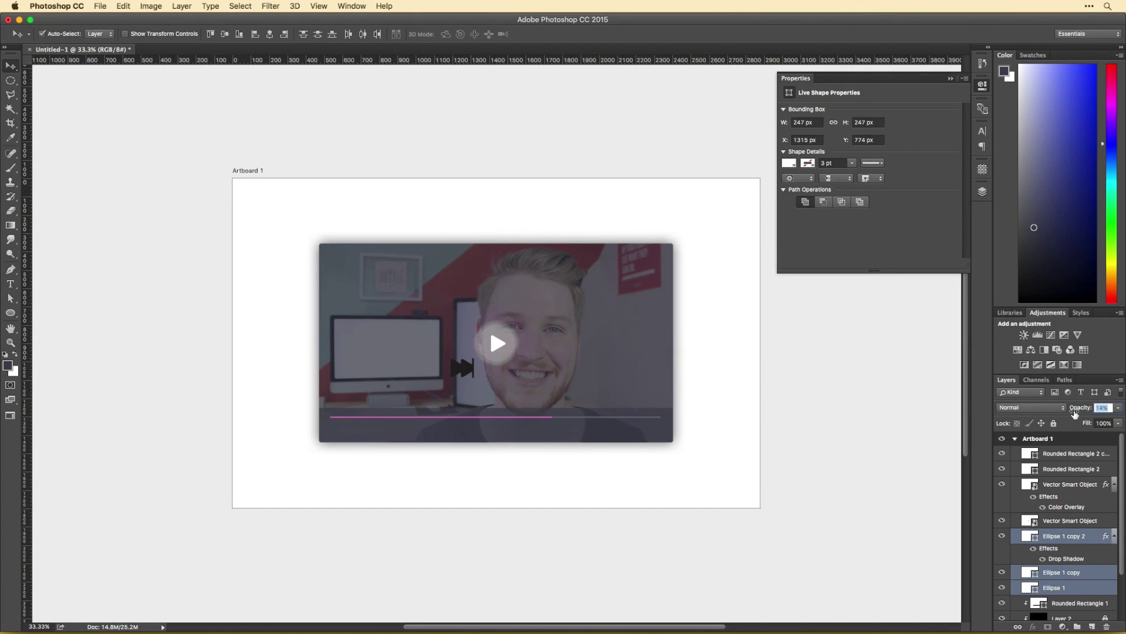
Scale the central play icon down to 53 × 59 px and change its colour overlay to pale pink
{"action": "left_click", "coordinate": [496, 343]}
{"action": "key", "text": "super+plus"}
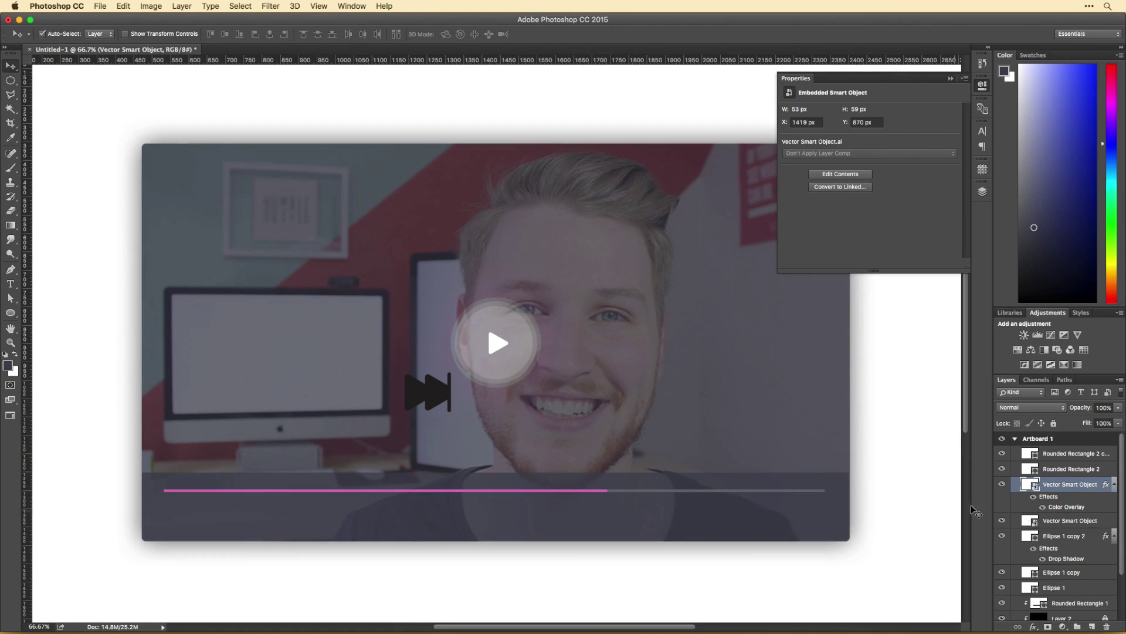
{"action": "double_click", "coordinate": [1067, 507]}
{"action": "left_click", "coordinate": [891, 131]}
{"action": "left_click", "coordinate": [502, 481]}
{"action": "left_click_drag", "start_coordinate": [807, 339], "coordinate": [802, 334]}
{"action": "key", "text": "Return"}
{"action": "key", "text": "Return"}
{"action": "key", "text": "v"}
{"action": "scroll", "coordinate": [674, 418], "scroll_direction": "down", "scroll_amount": 1}
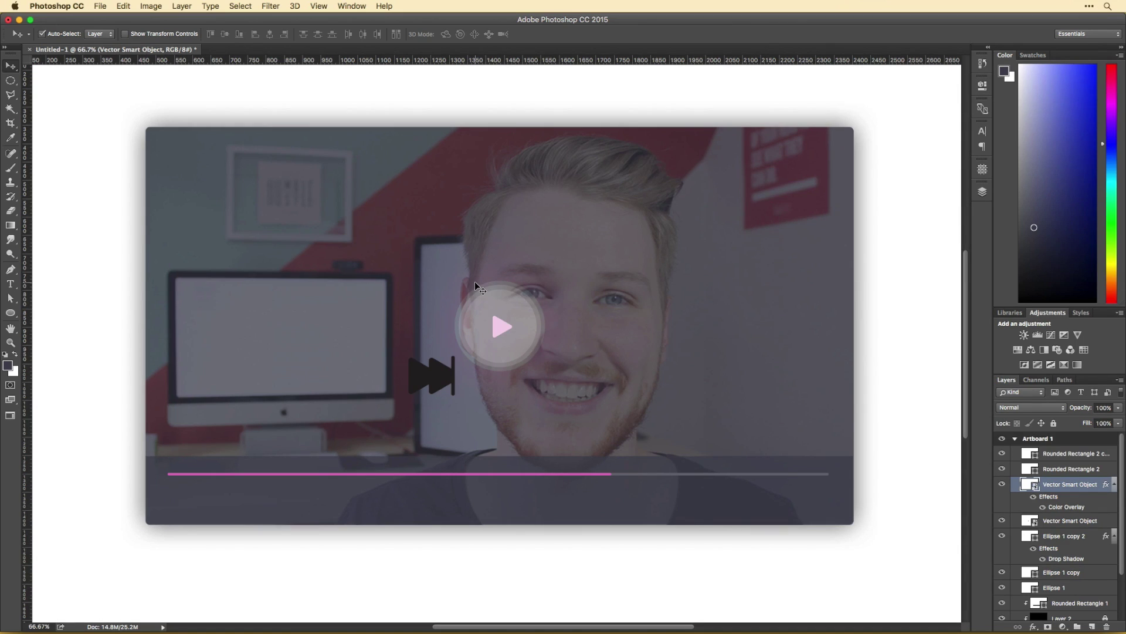
Place a small copy of the play icon in the control bar's lower-left corner and the scaled-down skip icon beside it
{"action": "left_click_drag", "start_coordinate": [495, 322], "coordinate": [180, 504]}
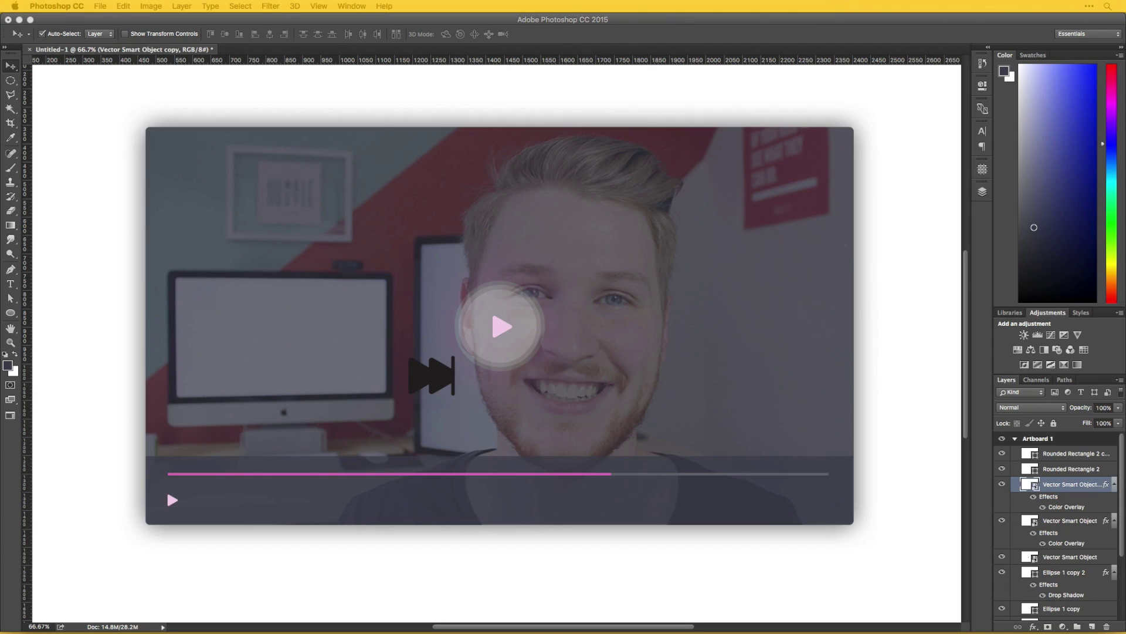
{"action": "left_click_drag", "start_coordinate": [426, 382], "coordinate": [192, 506]}
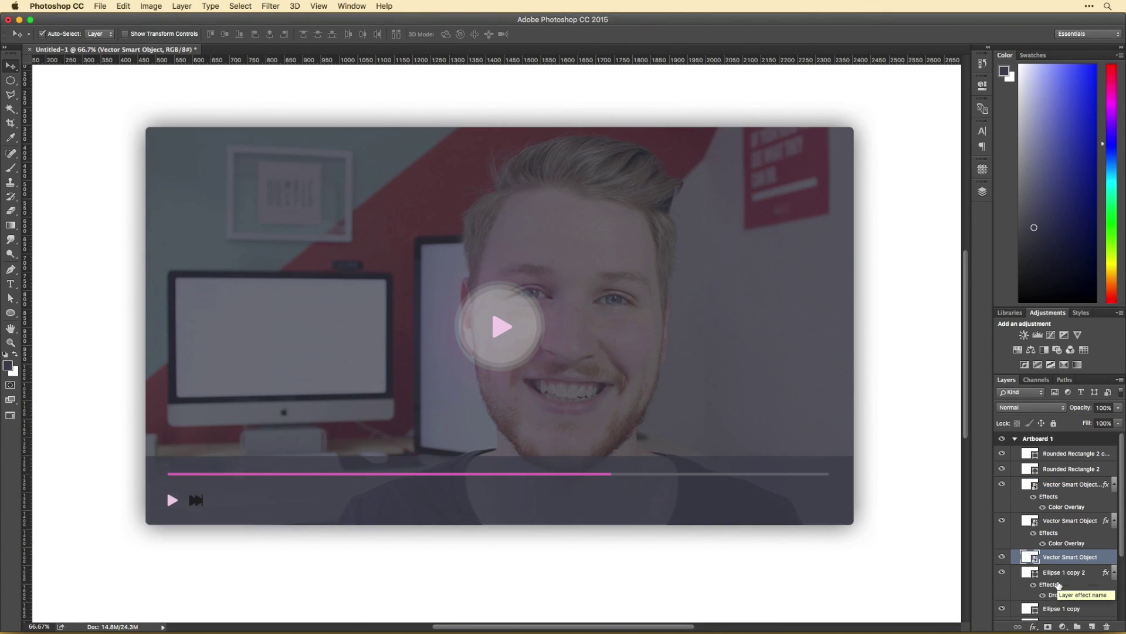
{"action": "left_click", "coordinate": [663, 410]}
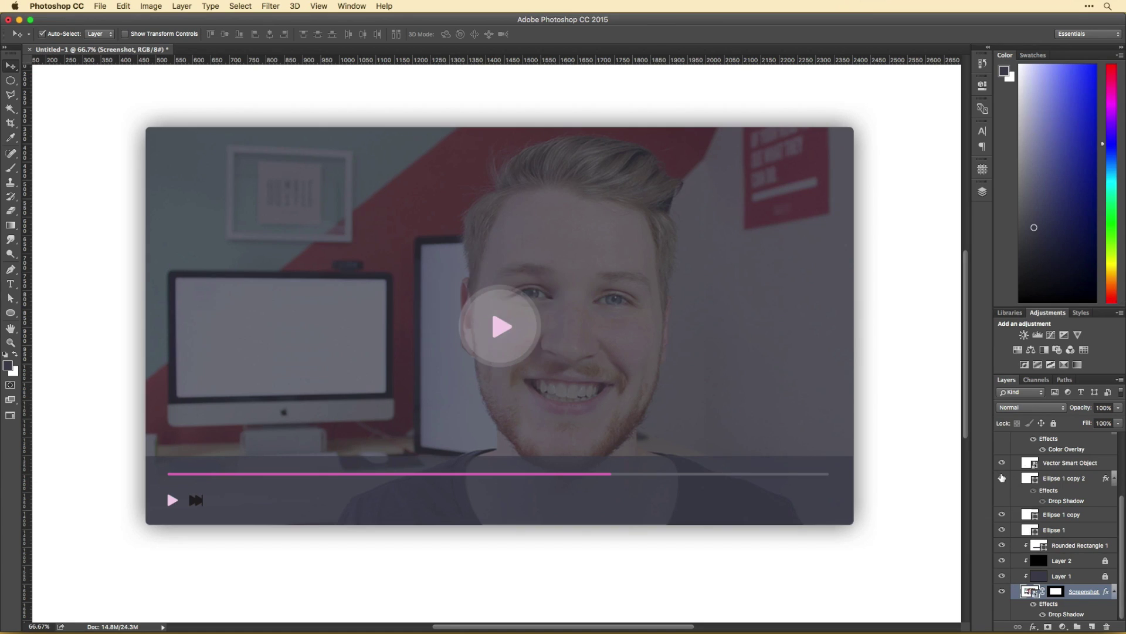
Duplicate the outermost circle of the central play button and give the copy a pink drop-shadow glow
{"action": "left_click", "coordinate": [1052, 486]}
{"action": "key", "text": "super+j"}
{"action": "double_click", "coordinate": [1032, 479]}
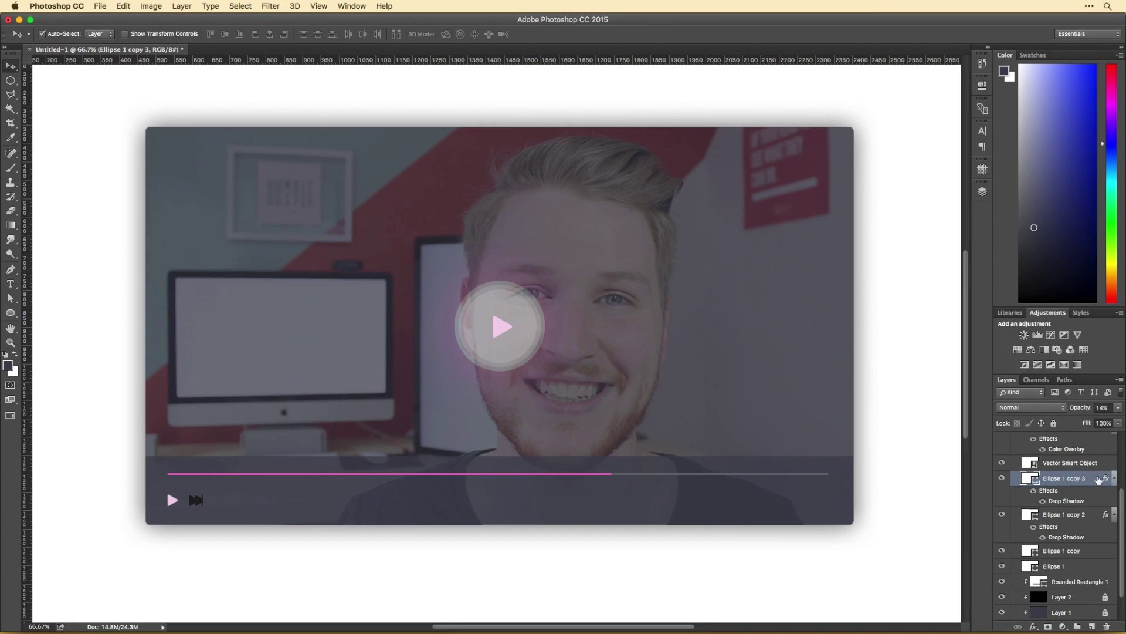
{"action": "left_click_drag", "start_coordinate": [851, 186], "coordinate": [765, 187]}
{"action": "left_click", "coordinate": [1020, 116]}
Recolour the central play icon, its control-bar copy and the skip icon white with colour overlays
{"action": "left_click_drag", "start_coordinate": [1042, 534], "coordinate": [1073, 448]}
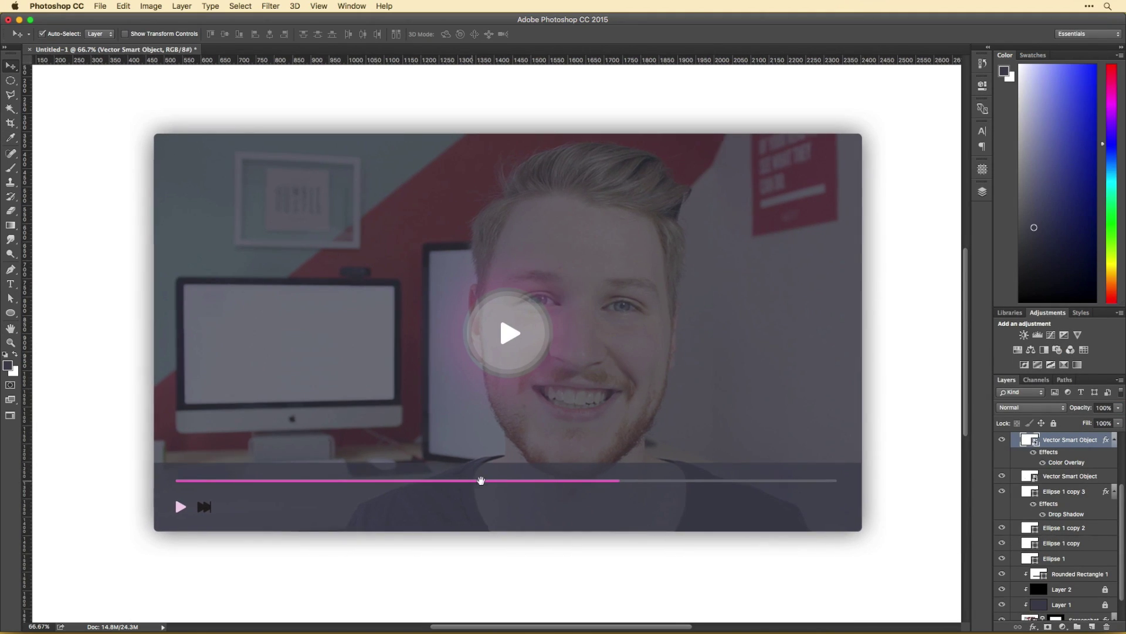
{"action": "scroll", "coordinate": [490, 484], "scroll_direction": "left", "scroll_amount": 3}
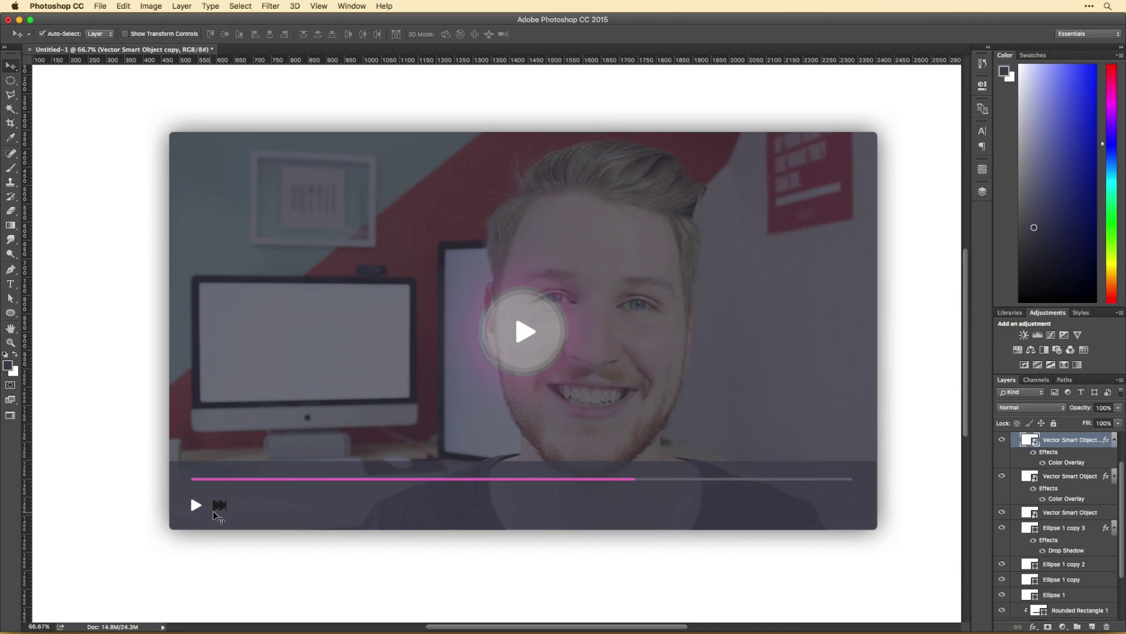
{"action": "left_click", "coordinate": [1054, 513]}
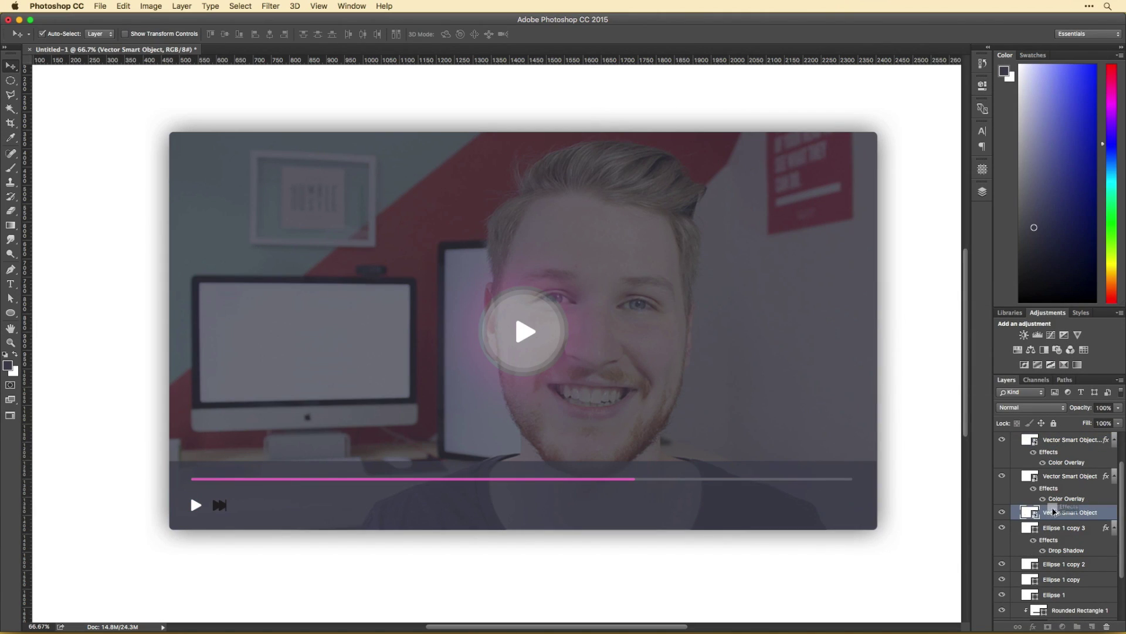
{"action": "left_click_drag", "start_coordinate": [1054, 512], "coordinate": [1055, 513]}
Add the time label "4:44 / 5:09" in white, bold Brandon Grotesque text over the video image
{"action": "key", "text": "t"}
{"action": "left_click", "coordinate": [408, 228]}
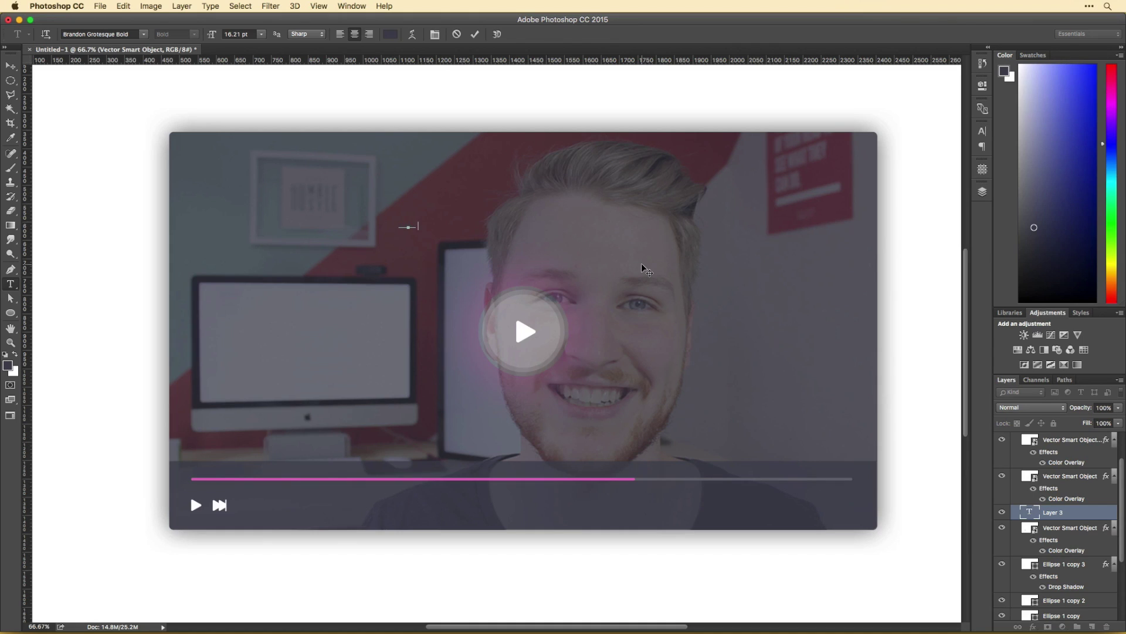
{"action": "type", "text": "4:44 / 5:09"}
{"action": "key", "text": "ctrl+a"}
{"action": "left_click", "coordinate": [391, 34]}
{"action": "left_click", "coordinate": [1017, 320]}
{"action": "key", "text": "ctrl+Return"}
{"action": "key", "text": "v"}
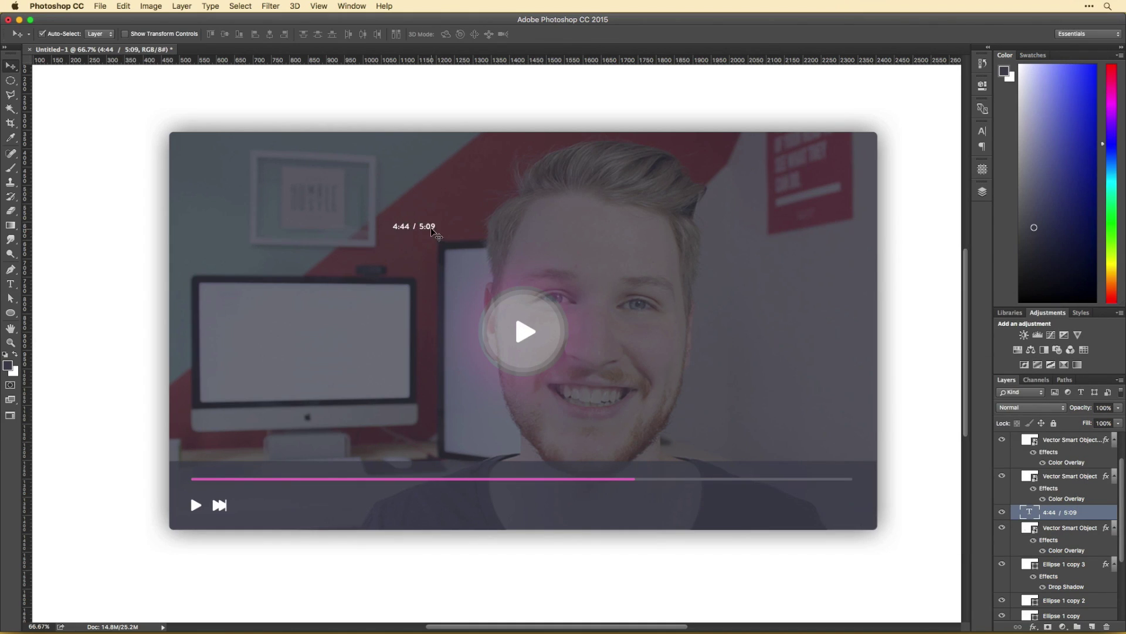
Bring the time label to the front and centre it in the control bar on a horizontal guide through the icons
{"action": "key", "text": "ctrl+shift+bracketright"}
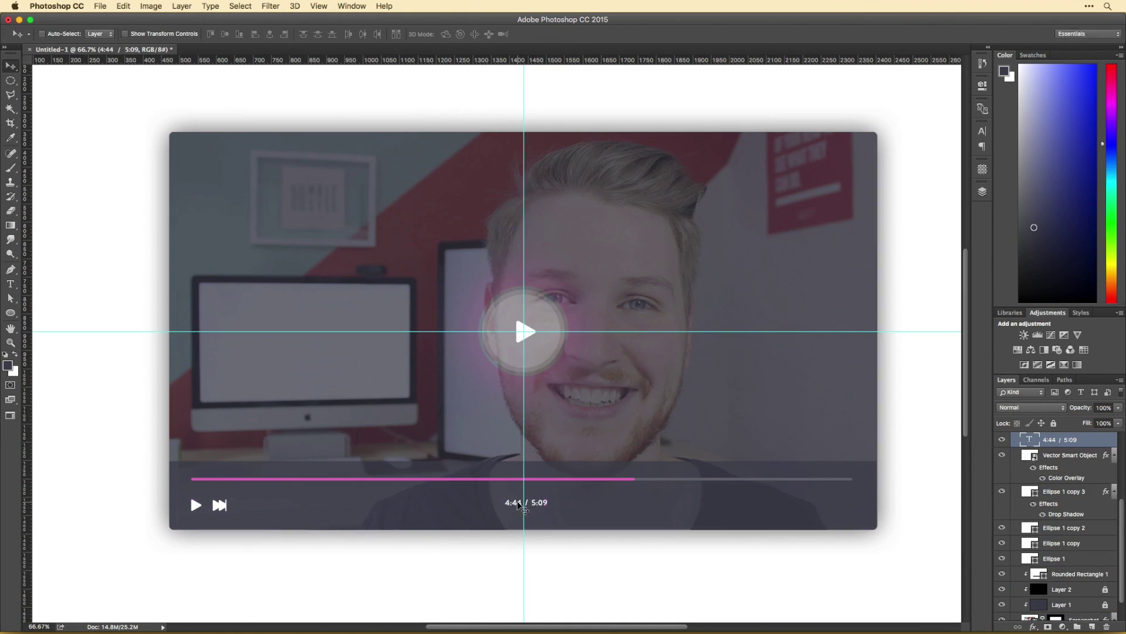
{"action": "key", "text": "ctrl+t"}
{"action": "key", "text": "Return"}
{"action": "left_click_drag", "start_coordinate": [352, 60], "coordinate": [521, 505]}
Recolour the "/ 5:09" part of the time label grey, sampling #6b6b72 from the track and lightening it
{"action": "key", "text": "t"}
{"action": "left_click", "coordinate": [390, 34]}
{"action": "left_click", "coordinate": [667, 473]}
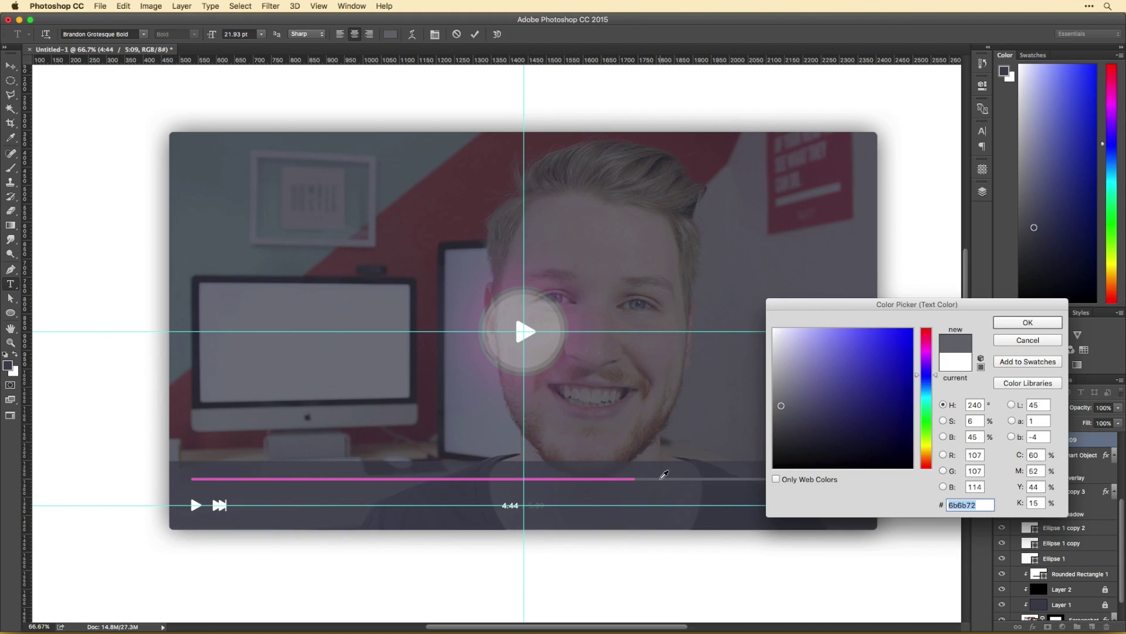
{"action": "key", "text": "Return"}
{"action": "scroll", "coordinate": [493, 340], "scroll_direction": "down", "scroll_amount": 2}
{"action": "left_click", "coordinate": [390, 34]}
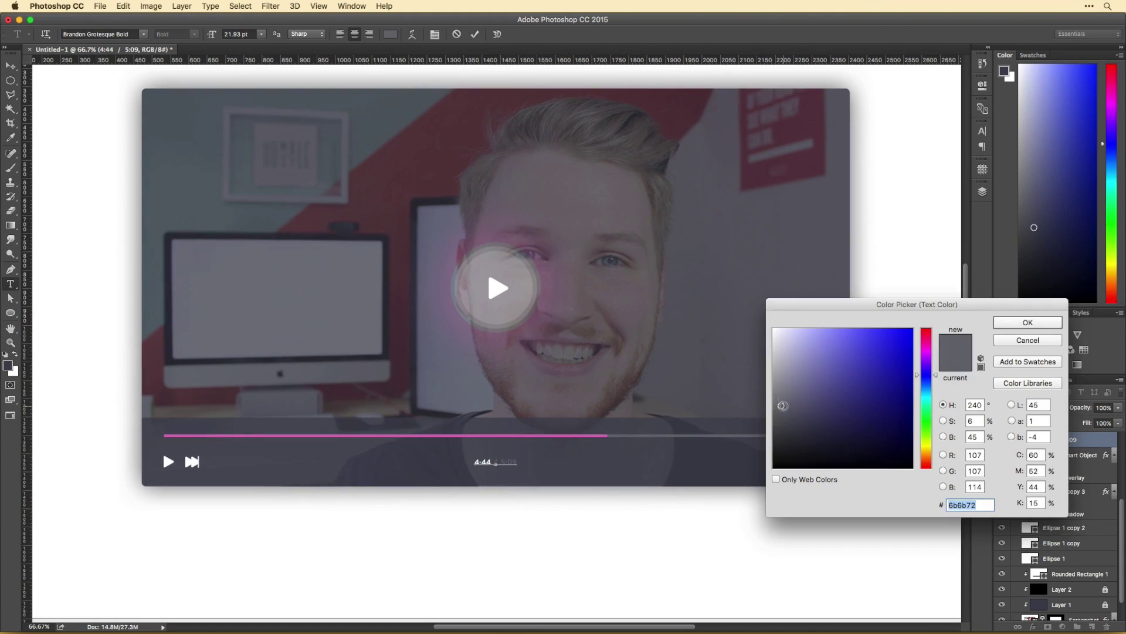
{"action": "key", "text": "Return"}
{"action": "key", "text": "v"}
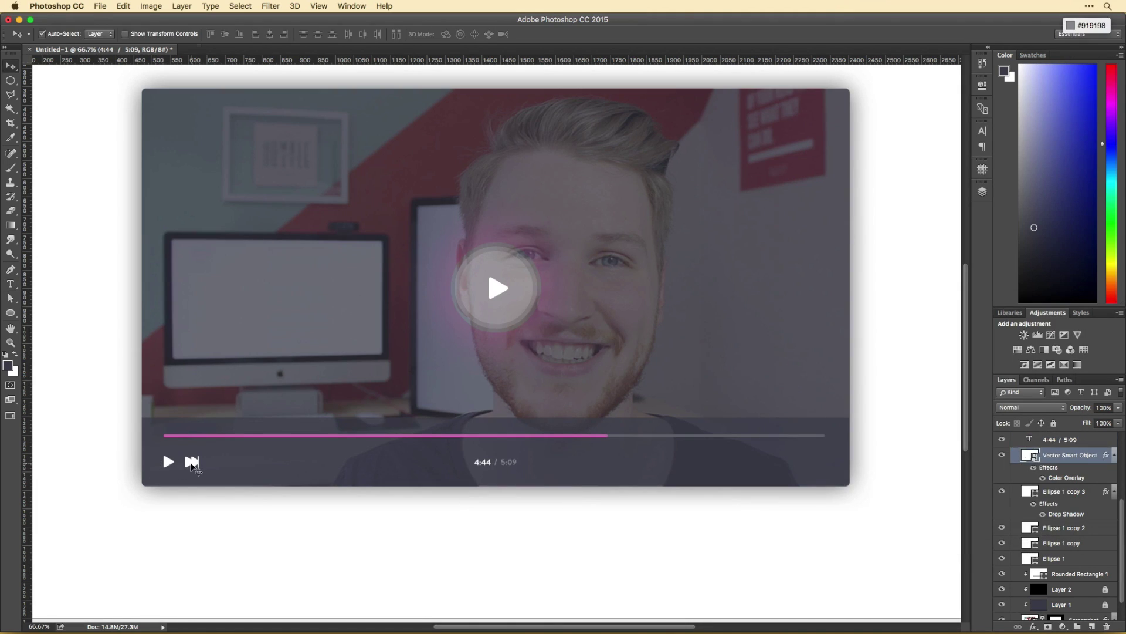
Scale down the control bar's play and skip icons and change the skip icon's colour overlay to grey
{"action": "left_click_drag", "start_coordinate": [202, 463], "coordinate": [192, 462]}
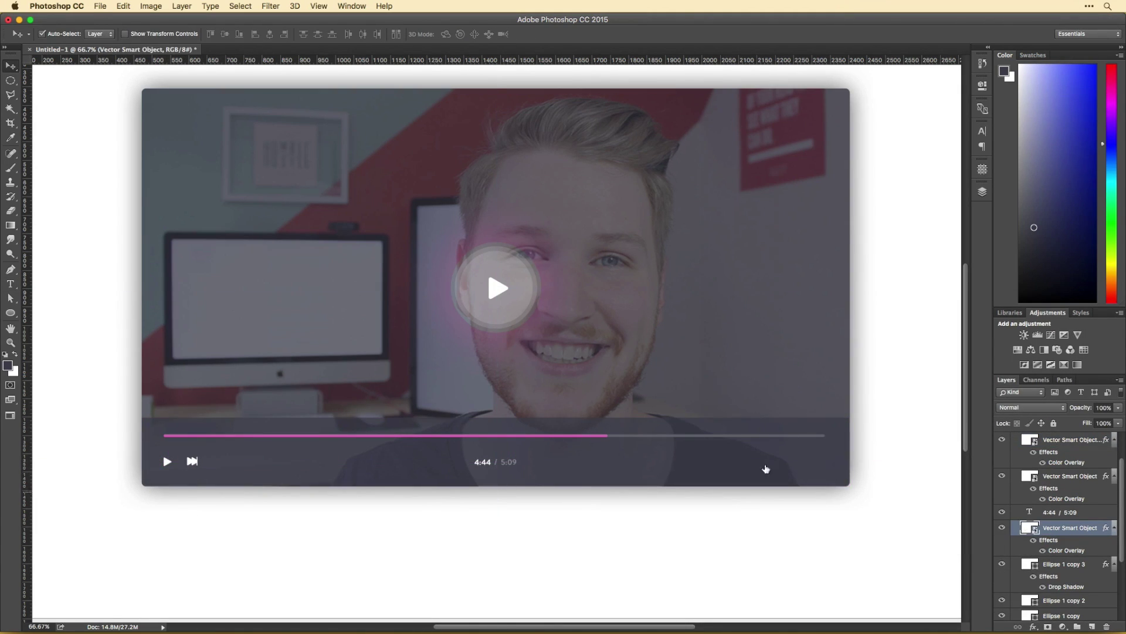
{"action": "double_click", "coordinate": [1060, 550]}
{"action": "left_click", "coordinate": [892, 125]}
{"action": "left_click", "coordinate": [882, 500]}
{"action": "key", "text": "Return"}
{"action": "key", "text": "Return"}
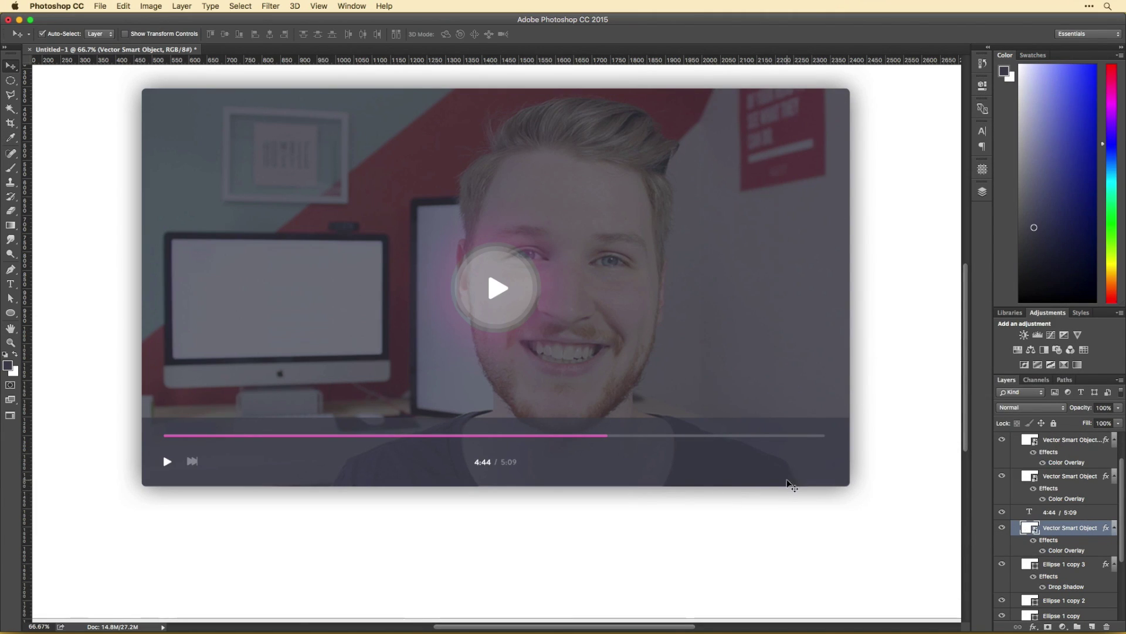
Switch to Illustrator and draw a circle about 83 pt wide, vertically centred on the mirrored triangle's tip
{"action": "scroll", "coordinate": [693, 369], "scroll_direction": "up", "scroll_amount": 2}
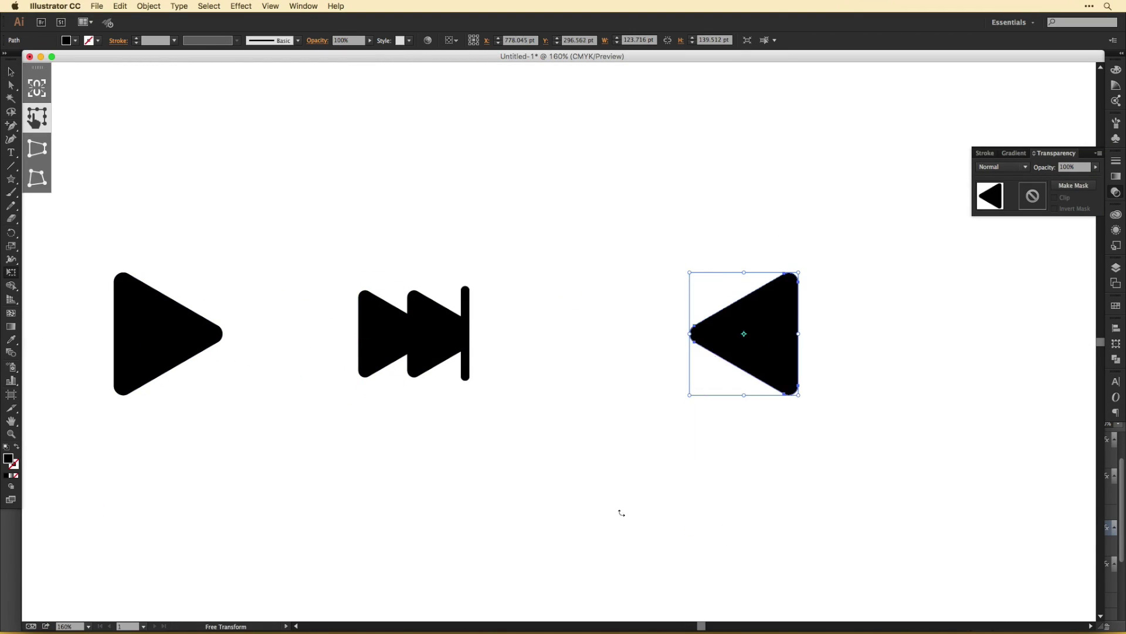
{"action": "left_click_drag", "start_coordinate": [684, 297], "coordinate": [756, 371]}
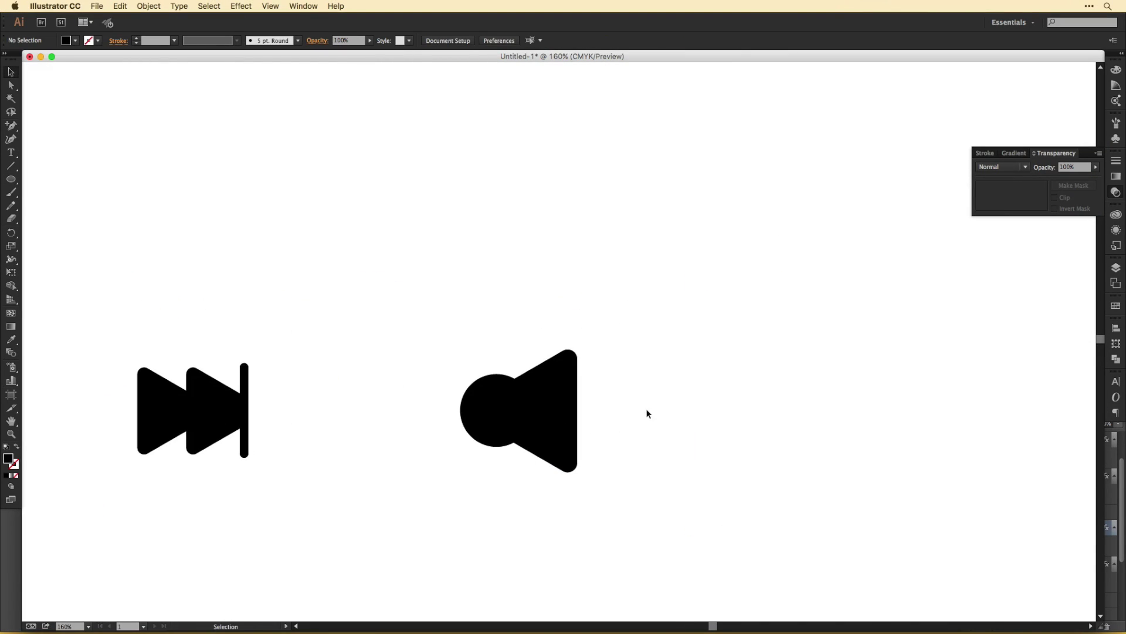
{"action": "left_click_drag", "start_coordinate": [650, 417], "coordinate": [468, 371]}
{"action": "left_click", "coordinate": [641, 506]}
Narrow the speaker's triangle by moving its wide edge inward and shrink the circle to 70 × 70 pt
{"action": "key", "text": "a"}
{"action": "left_click", "coordinate": [578, 368]}
{"action": "left_click_drag", "start_coordinate": [579, 367], "coordinate": [549, 368]}
{"action": "left_click", "coordinate": [604, 370]}
{"action": "left_click", "coordinate": [477, 411]}
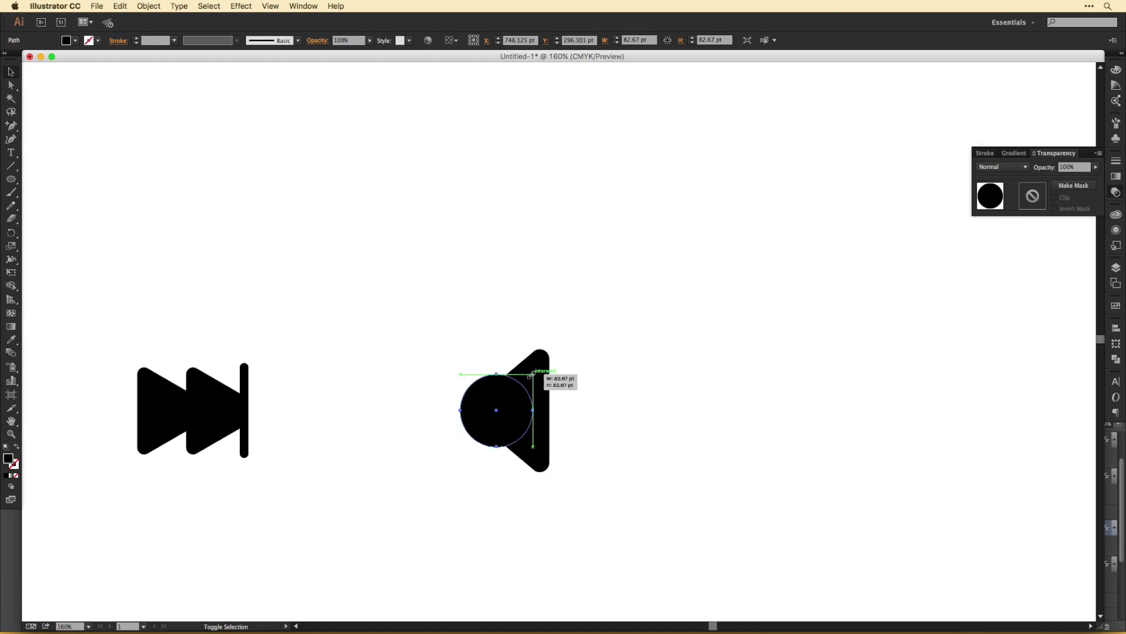
{"action": "left_click_drag", "start_coordinate": [534, 411], "coordinate": [521, 411]}
{"action": "left_click", "coordinate": [611, 385]}
Draw a horizontal sound-wave line beside the speaker's wide edge with a black 10 pt round-ended stroke
{"action": "key", "text": "p"}
{"action": "left_click", "coordinate": [564, 407]}
{"action": "left_click", "coordinate": [617, 407]}
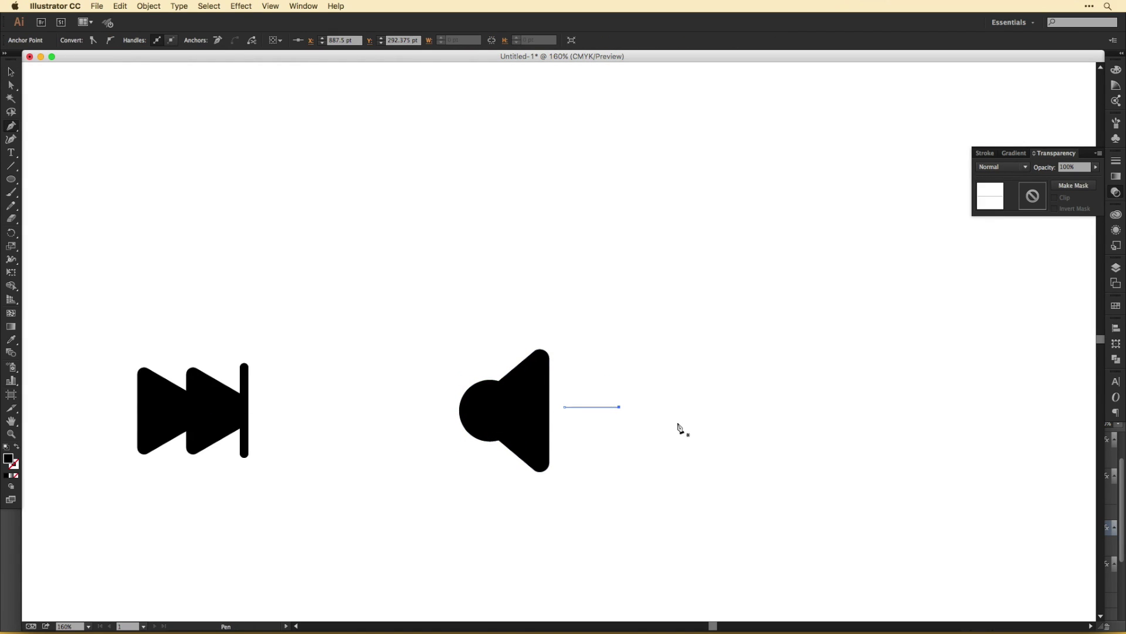
{"action": "key", "text": "shift+x"}
Add a shorter, angled copy of the sound-wave line above and below it, fanning out from the speaker
{"action": "left_click_drag", "start_coordinate": [593, 406], "coordinate": [592, 383]}
{"action": "key", "text": "e"}
{"action": "left_click_drag", "start_coordinate": [639, 394], "coordinate": [593, 427]}
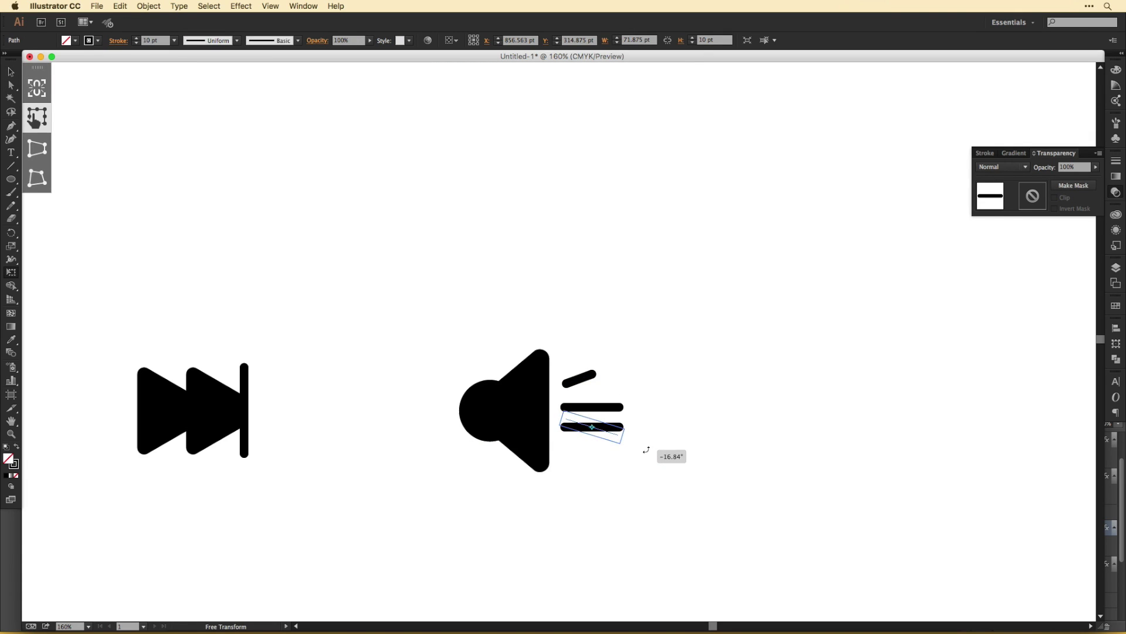
{"action": "key", "text": "v"}
{"action": "left_click_drag", "start_coordinate": [646, 452], "coordinate": [554, 364]}
{"action": "left_click", "coordinate": [604, 444]}
{"action": "key", "text": "super+shift+a"}
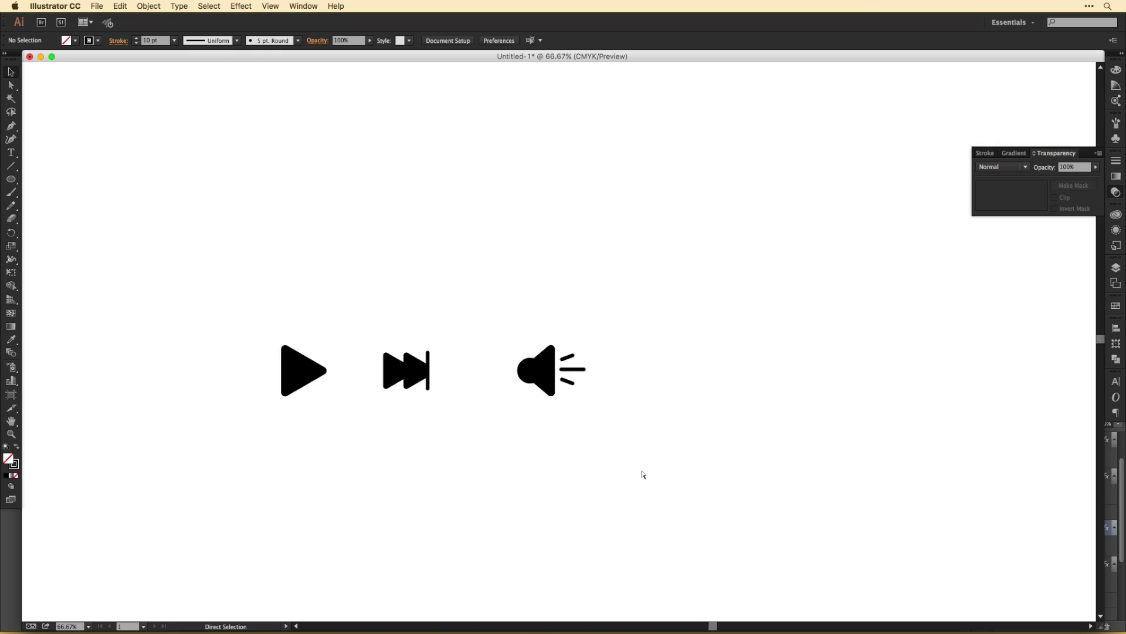
Draw a small black filler shape with the Pen tool that rounds the upper joint between the speaker's circle and triangle
{"action": "key", "text": "super+0"}
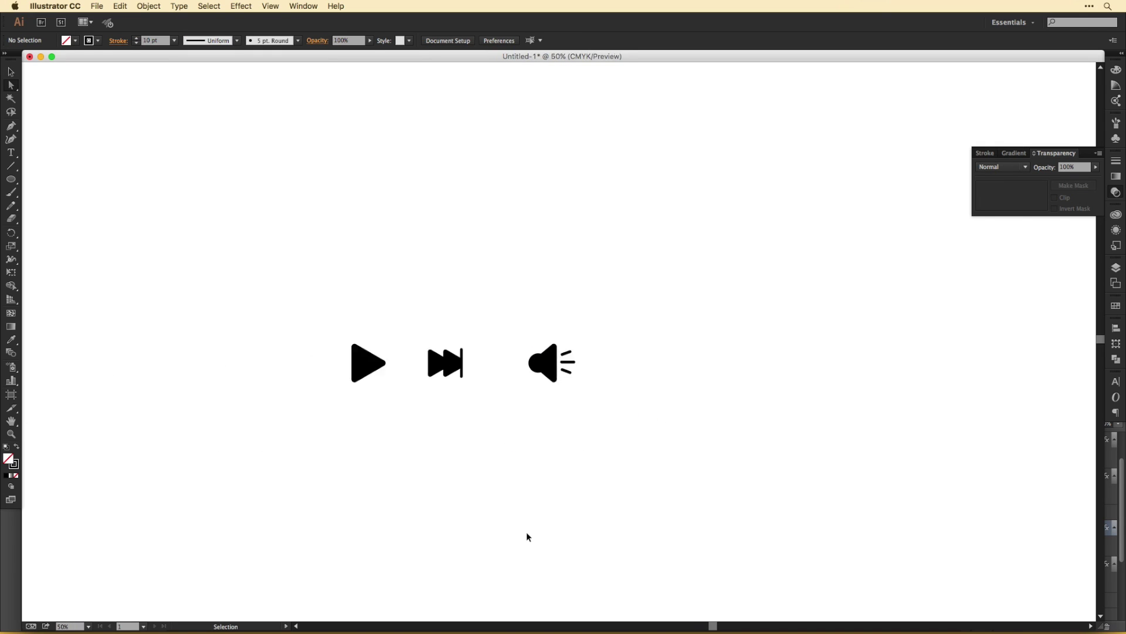
{"action": "key", "text": "super+equal"}
{"action": "key", "text": "super+equal"}
{"action": "key", "text": "super+equal"}
{"action": "key", "text": "super+equal"}
{"action": "left_click", "coordinate": [581, 447]}
{"action": "left_click", "coordinate": [509, 403]}
{"action": "key", "text": "z"}
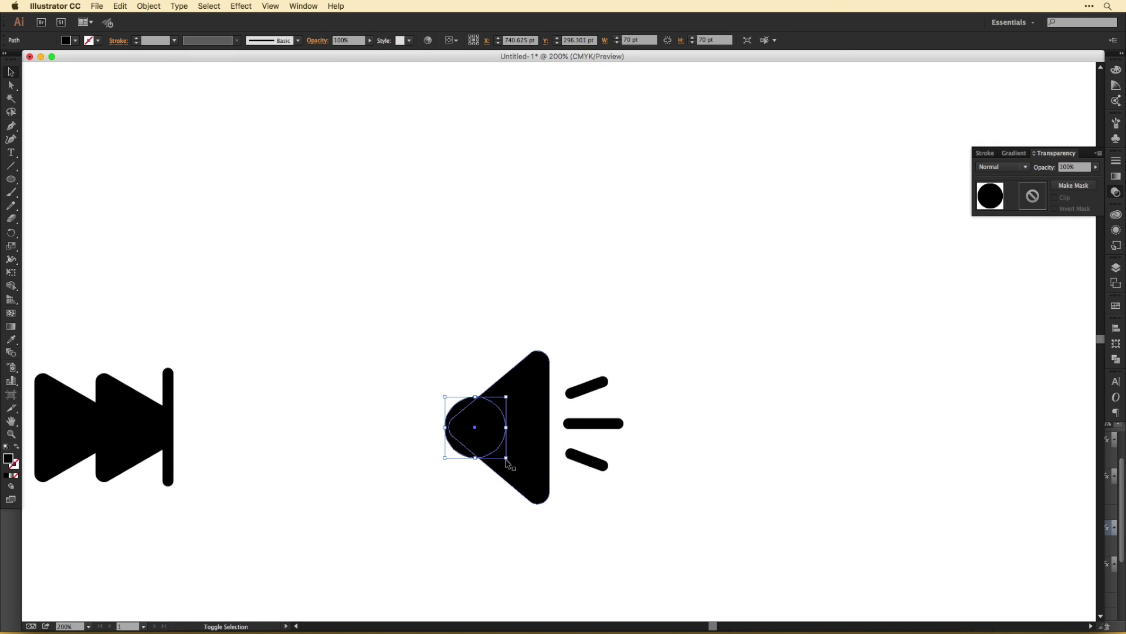
{"action": "key", "text": "super+shift+a"}
{"action": "left_click_drag", "start_coordinate": [632, 475], "coordinate": [575, 345]}
{"action": "key", "text": "shift+c"}
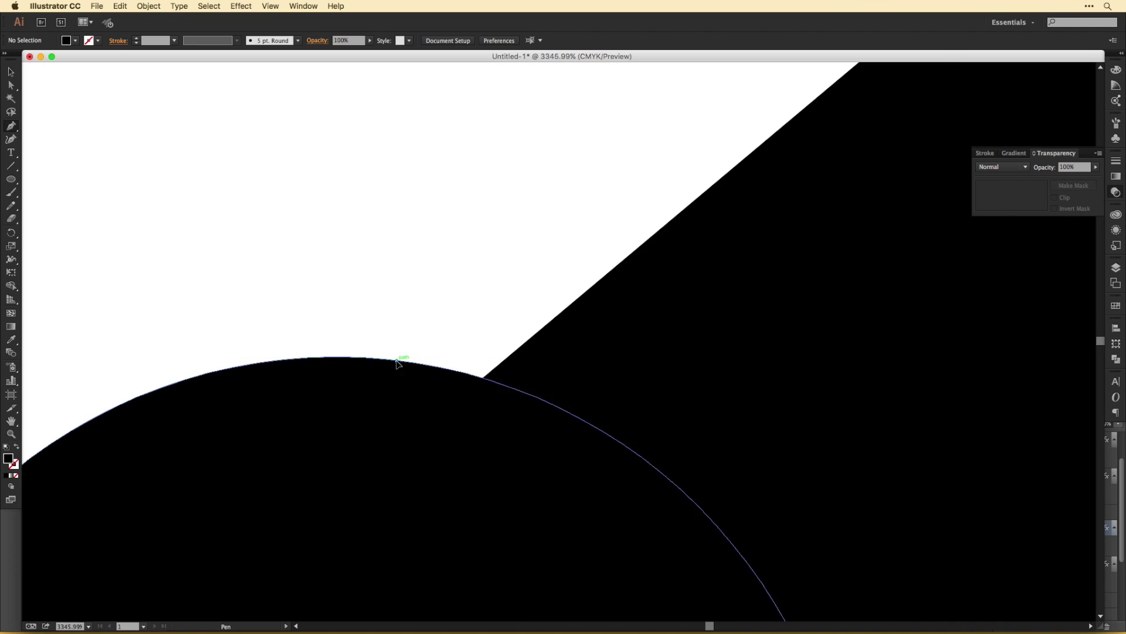
{"action": "left_click_drag", "start_coordinate": [478, 381], "coordinate": [641, 377]}
{"action": "key", "text": "v"}
{"action": "key", "text": "super+minus"}
{"action": "key", "text": "super+minus"}
{"action": "key", "text": "super+minus"}
{"action": "key", "text": "super+minus"}
{"action": "key", "text": "super+minus"}
{"action": "key", "text": "super+minus"}
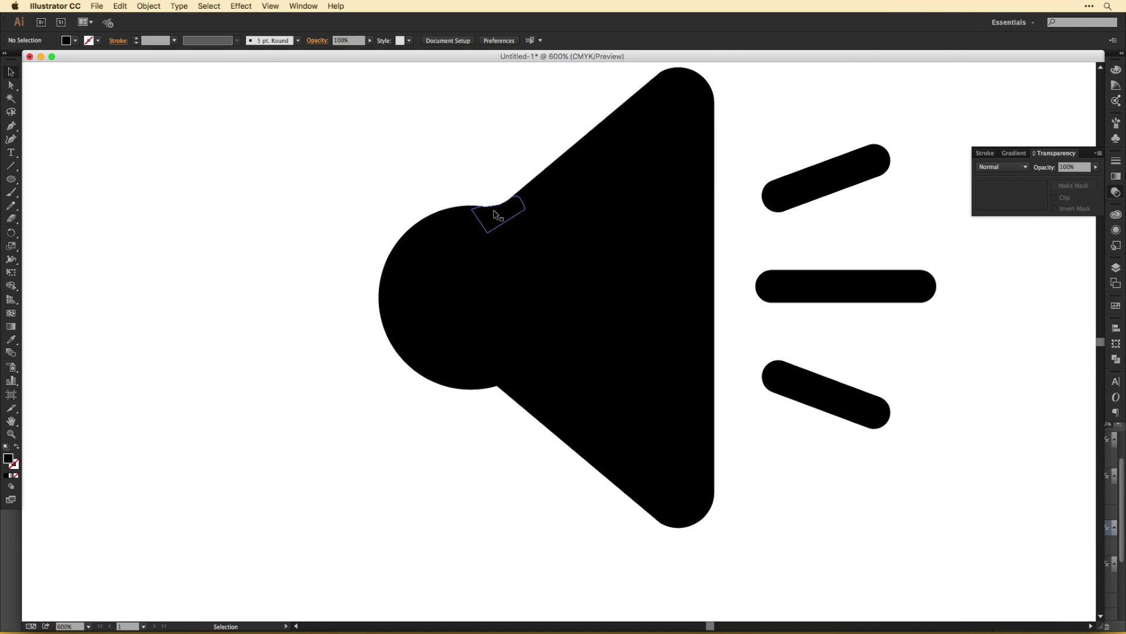
Copy the filler shape to the speaker's lower joint and reflect it vertically to round that corner too
{"action": "left_click", "coordinate": [499, 398]}
{"action": "left_click", "coordinate": [148, 6]}
{"action": "mouse_move", "coordinate": [223, 265]}
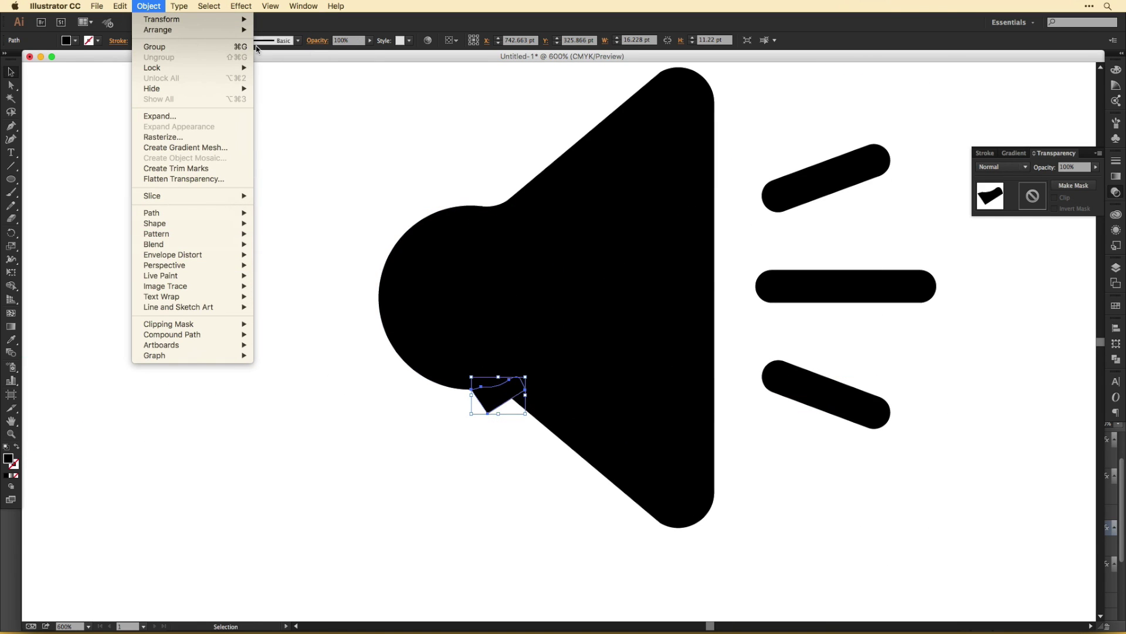
{"action": "mouse_move", "coordinate": [234, 19]}
{"action": "left_click", "coordinate": [280, 61]}
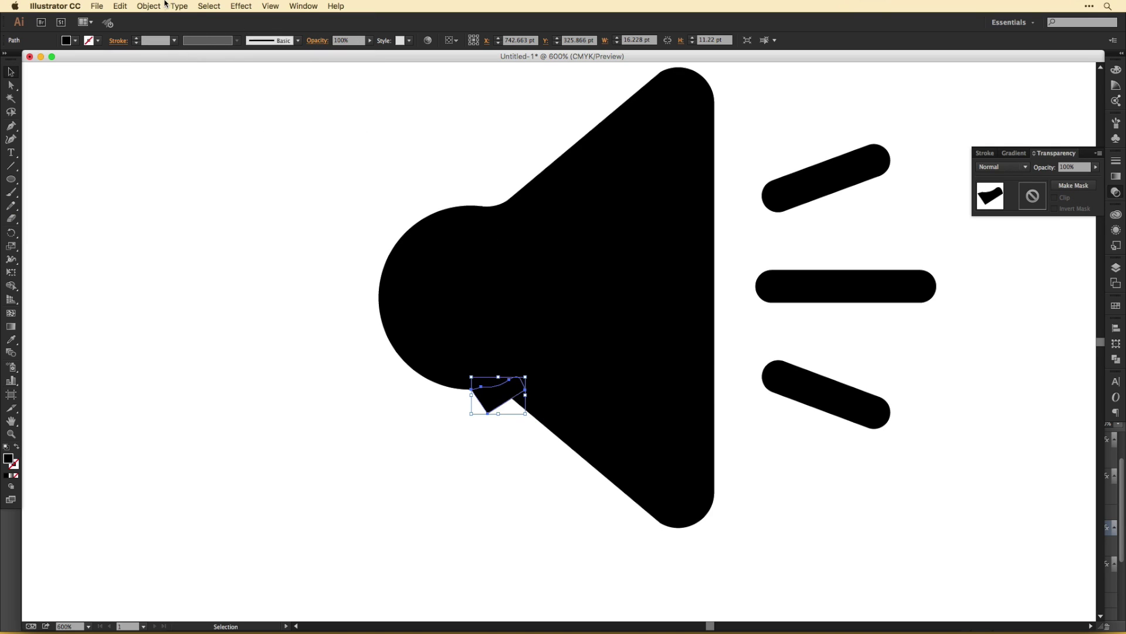
{"action": "left_click", "coordinate": [148, 6]}
{"action": "left_click", "coordinate": [280, 61]}
{"action": "left_click", "coordinate": [159, 241]}
{"action": "scroll", "coordinate": [531, 334], "scroll_direction": "up", "scroll_amount": 5}
{"action": "left_click", "coordinate": [538, 347]}
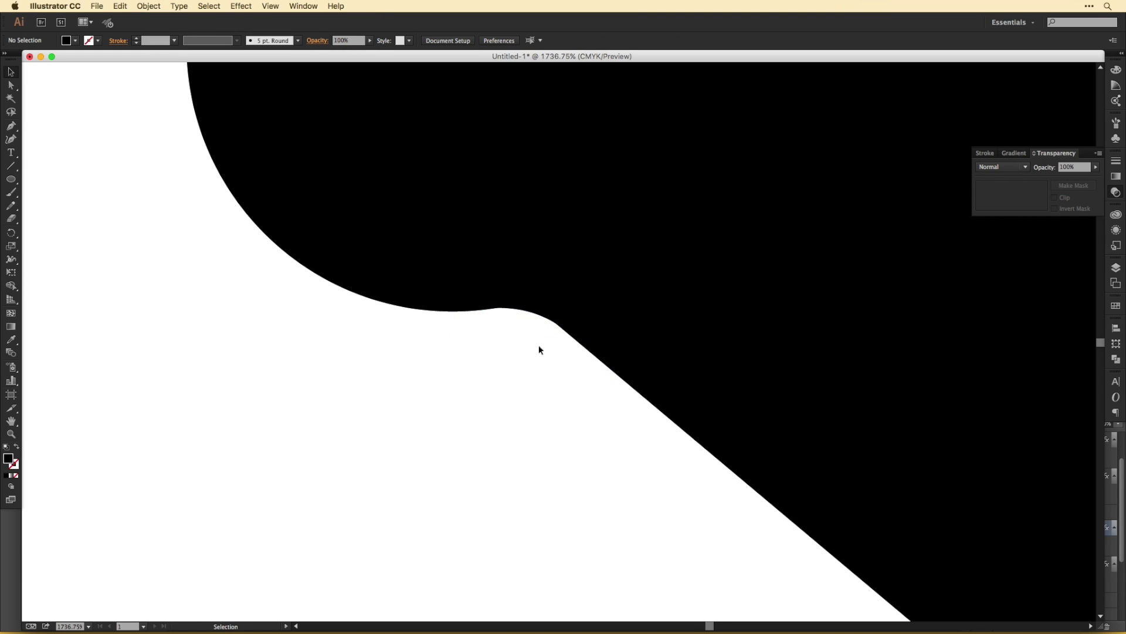
{"action": "scroll", "coordinate": [418, 151], "scroll_direction": "up", "scroll_amount": 5}
{"action": "scroll", "coordinate": [393, 383], "scroll_direction": "down", "scroll_amount": 10}
Unite the speaker's circle, triangle and two filler shapes into a single shape
{"action": "left_click", "coordinate": [410, 387]}
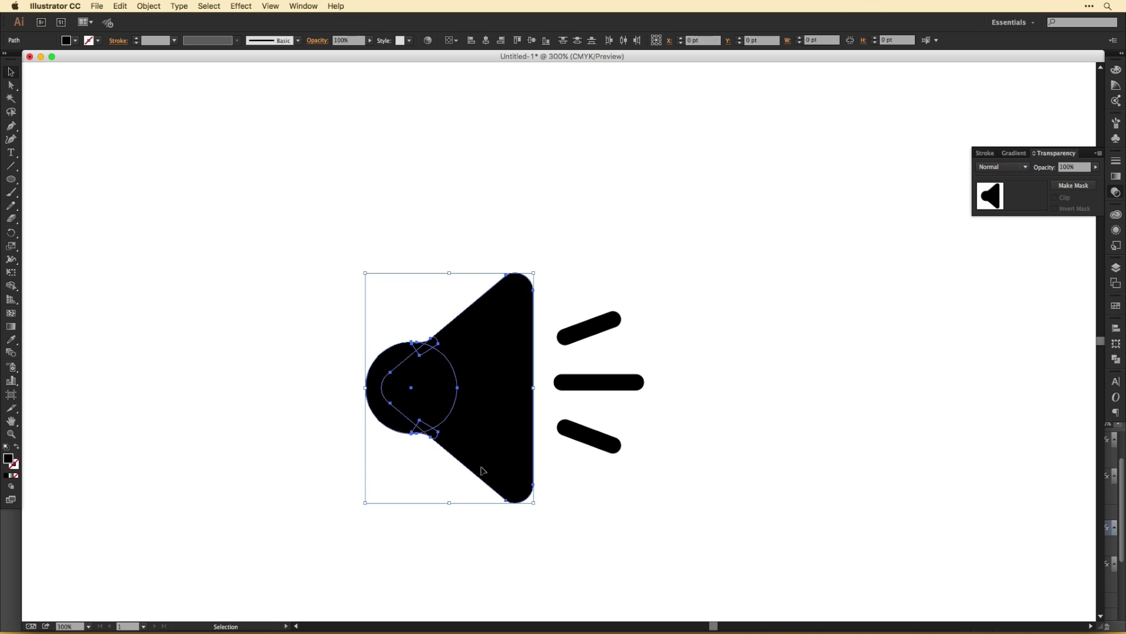
{"action": "key", "text": "shift+ctrl+F9"}
{"action": "left_click", "coordinate": [636, 492]}
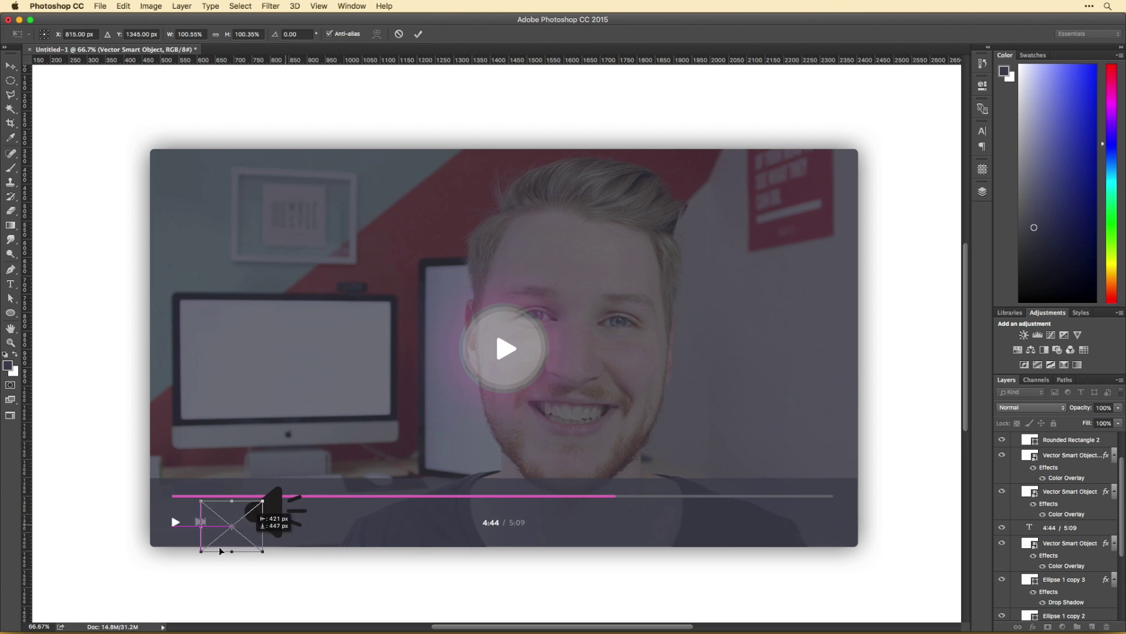
Switch to Photoshop and scale the pasted speaker icon down to the size of the control bar's play icon
{"action": "left_click_drag", "start_coordinate": [290, 533], "coordinate": [183, 526]}
{"action": "key", "text": "Return"}
Build a short volume bar from shrunken copies of the progress bars near the control bar's right end, with the speaker icon beside it
{"action": "key", "text": "ctrl+j"}
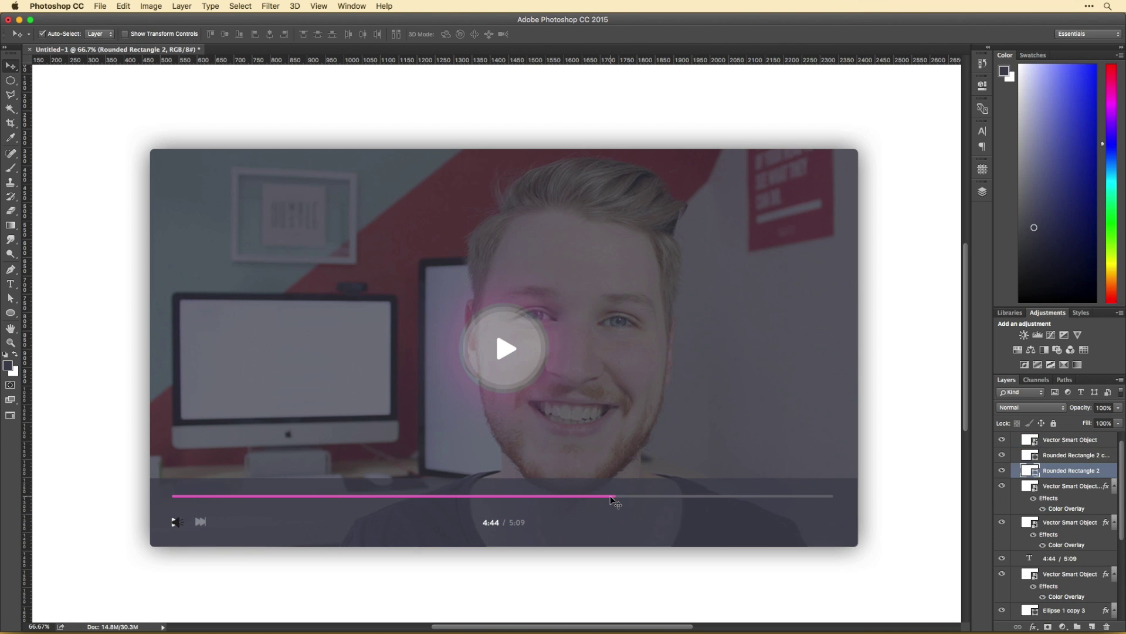
{"action": "key", "text": "ctrl+t"}
{"action": "left_click_drag", "start_coordinate": [832, 508], "coordinate": [722, 523]}
{"action": "key", "text": "Return"}
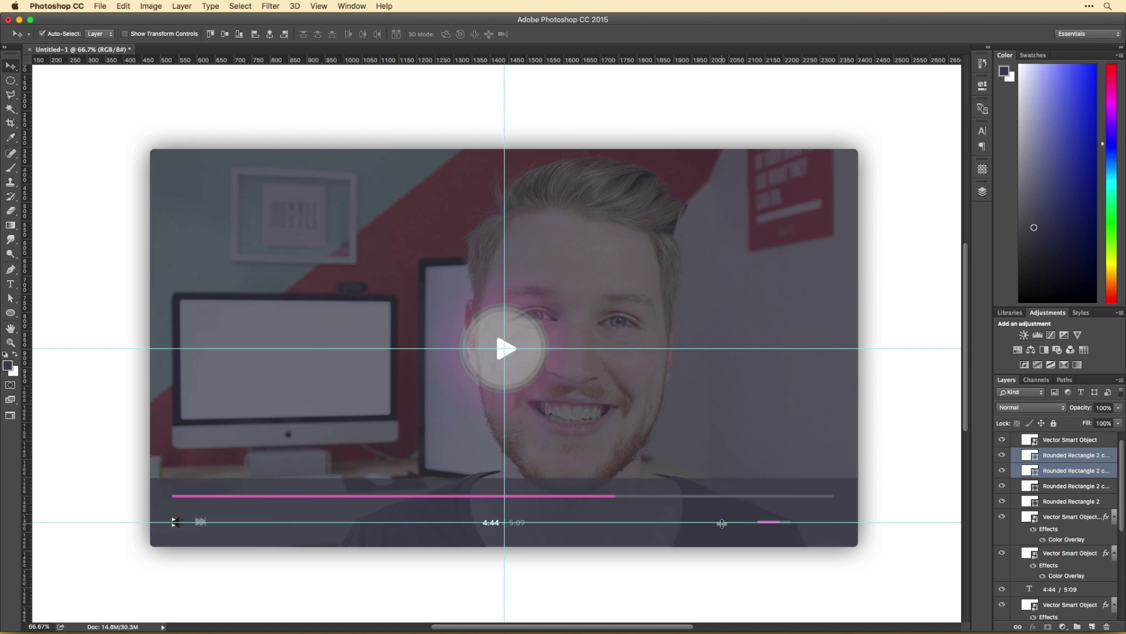
{"action": "scroll", "coordinate": [742, 513], "scroll_direction": "up", "scroll_amount": 5}
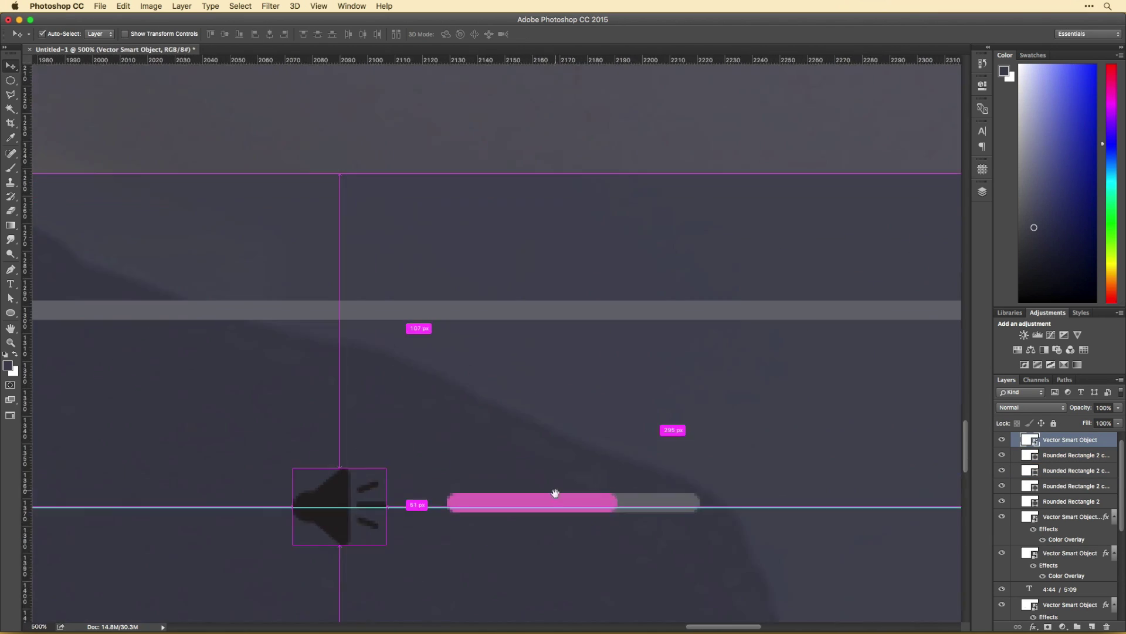
{"action": "scroll", "coordinate": [555, 493], "scroll_direction": "down", "scroll_amount": 5}
{"action": "scroll", "coordinate": [555, 493], "scroll_direction": "right", "scroll_amount": 1}
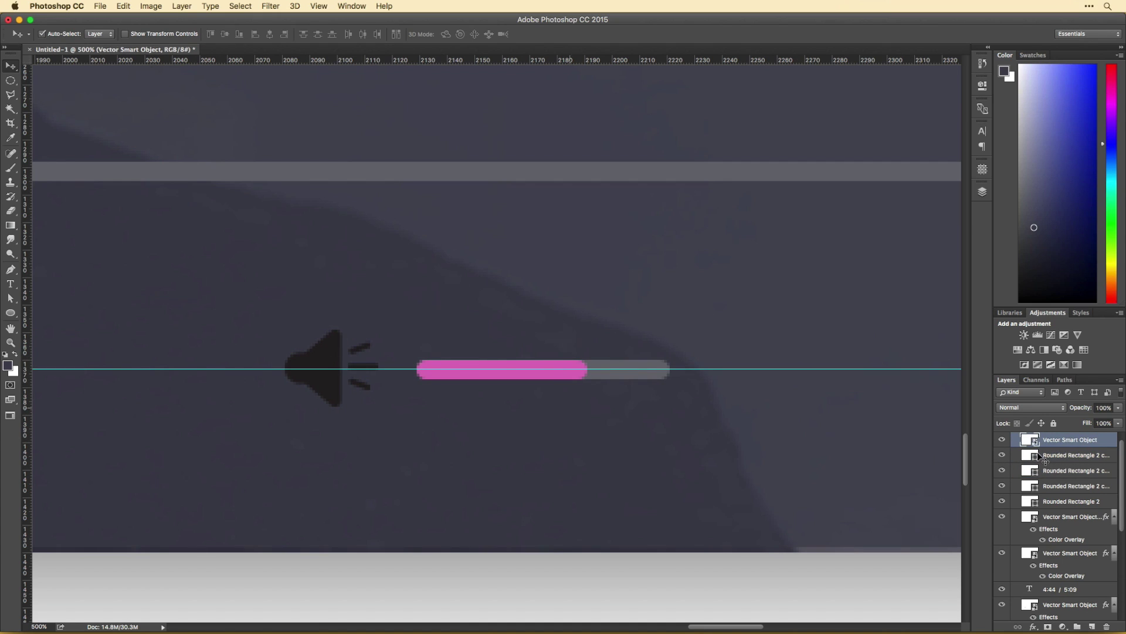
Apply a grey colour overlay (#6b6b72) to the speaker icon, sampled from the volume bar's track
{"action": "double_click", "coordinate": [1050, 441]}
{"action": "left_click", "coordinate": [662, 244]}
{"action": "left_click", "coordinate": [892, 130]}
{"action": "left_click", "coordinate": [617, 372]}
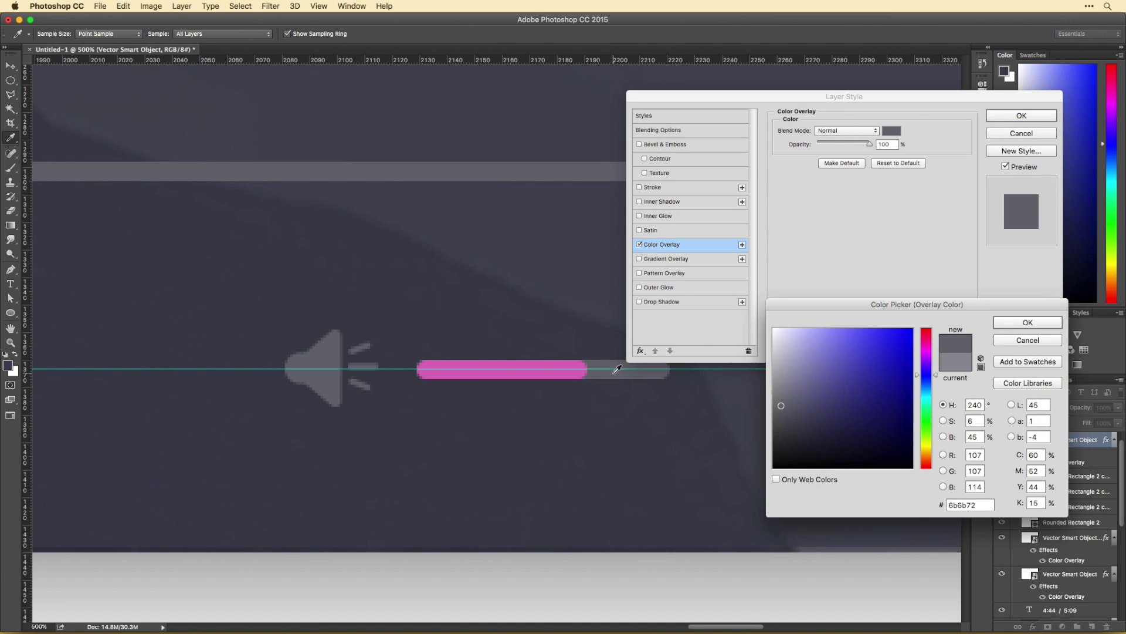
{"action": "key", "text": "Return"}
{"action": "key", "text": "Return"}
{"action": "key", "text": "v"}
{"action": "scroll", "coordinate": [691, 490], "scroll_direction": "down", "scroll_amount": 5}
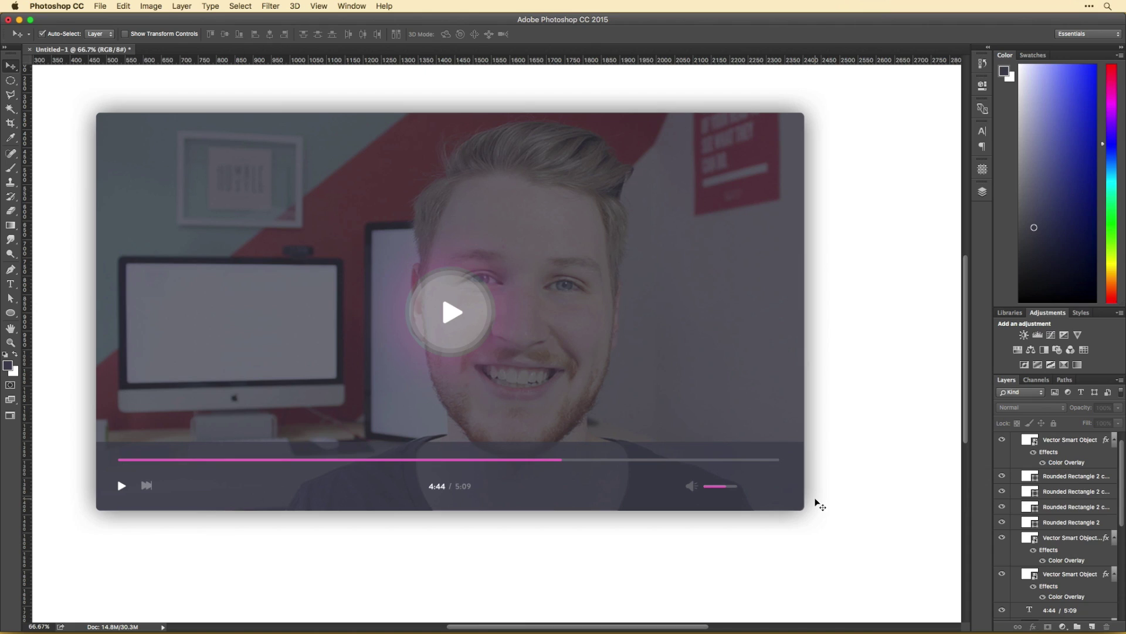
{"action": "left_click_drag", "start_coordinate": [820, 505], "coordinate": [758, 496]}
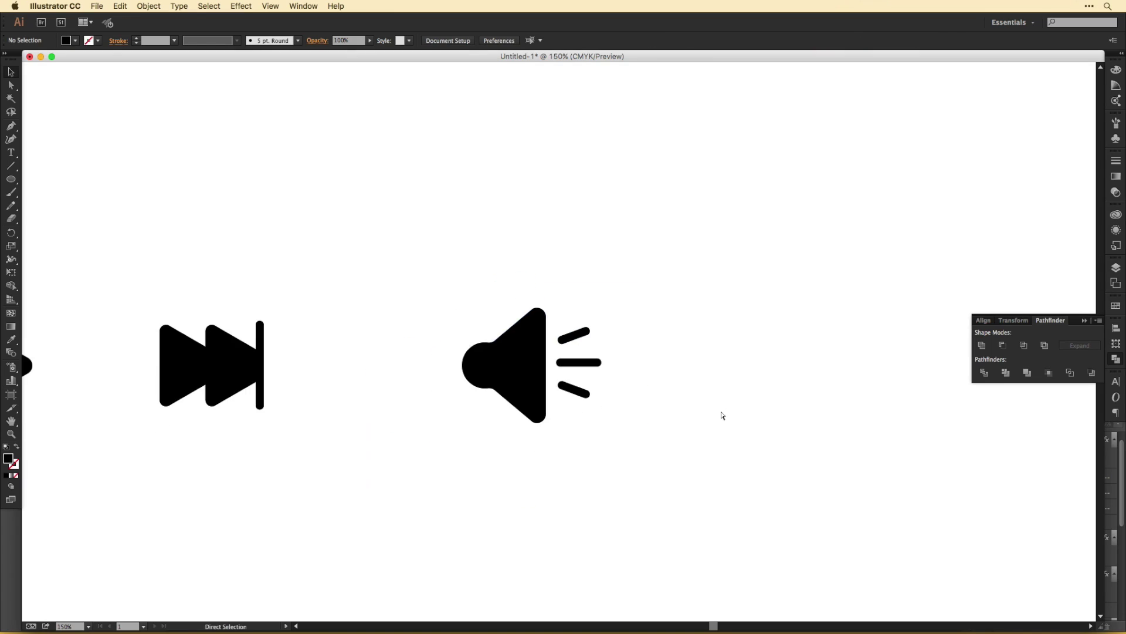
Switch to Illustrator and draw a black rectangle in the empty area below the icons
{"action": "left_click_drag", "start_coordinate": [646, 524], "coordinate": [643, 520]}
{"action": "key", "text": "p"}
{"action": "left_click", "coordinate": [531, 506]}
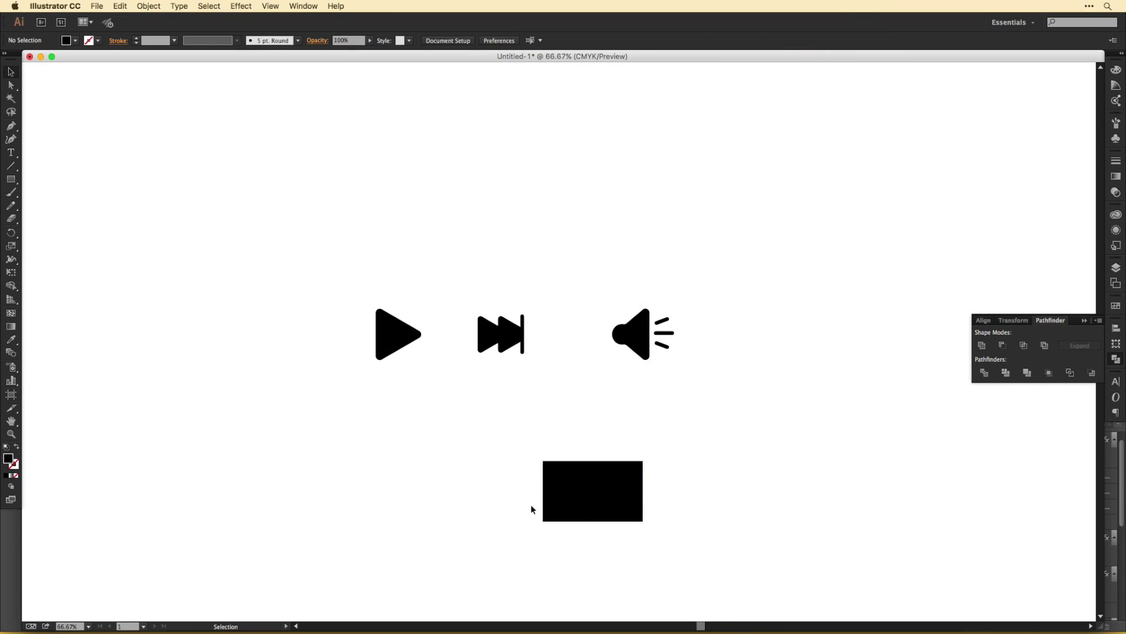
Draw an L-shaped bracket with a 10 pt black stroke around the rectangle's lower-left corner and place a mirrored copy at its upper-right corner
{"action": "left_click", "coordinate": [531, 528]}
{"action": "key", "text": "shift+x"}
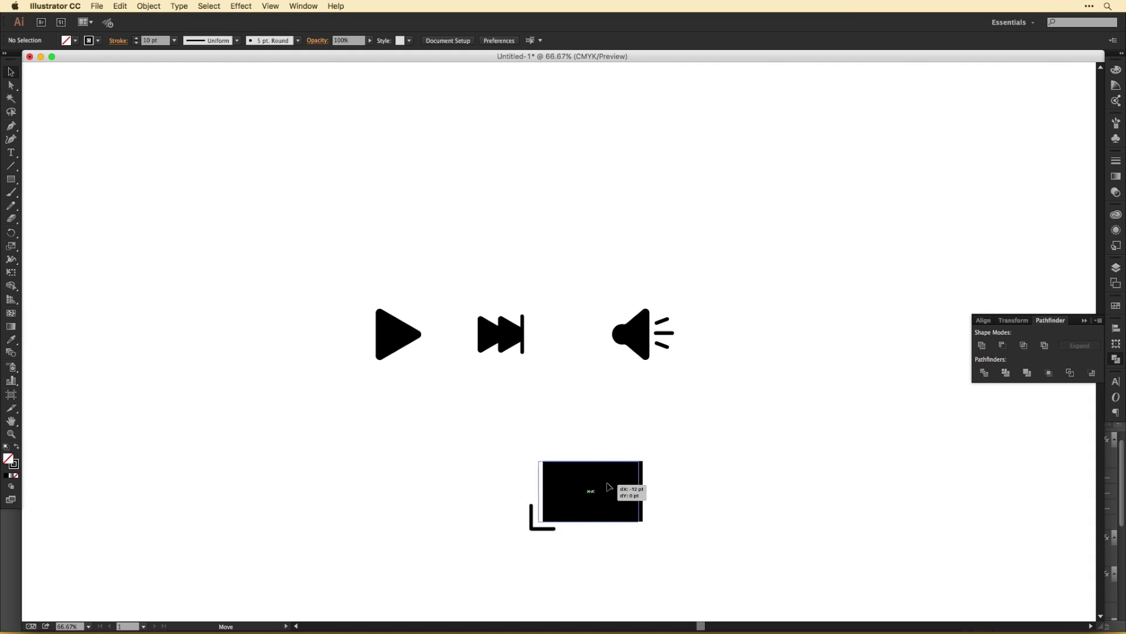
{"action": "key", "text": "e"}
{"action": "left_click_drag", "start_coordinate": [536, 528], "coordinate": [645, 460]}
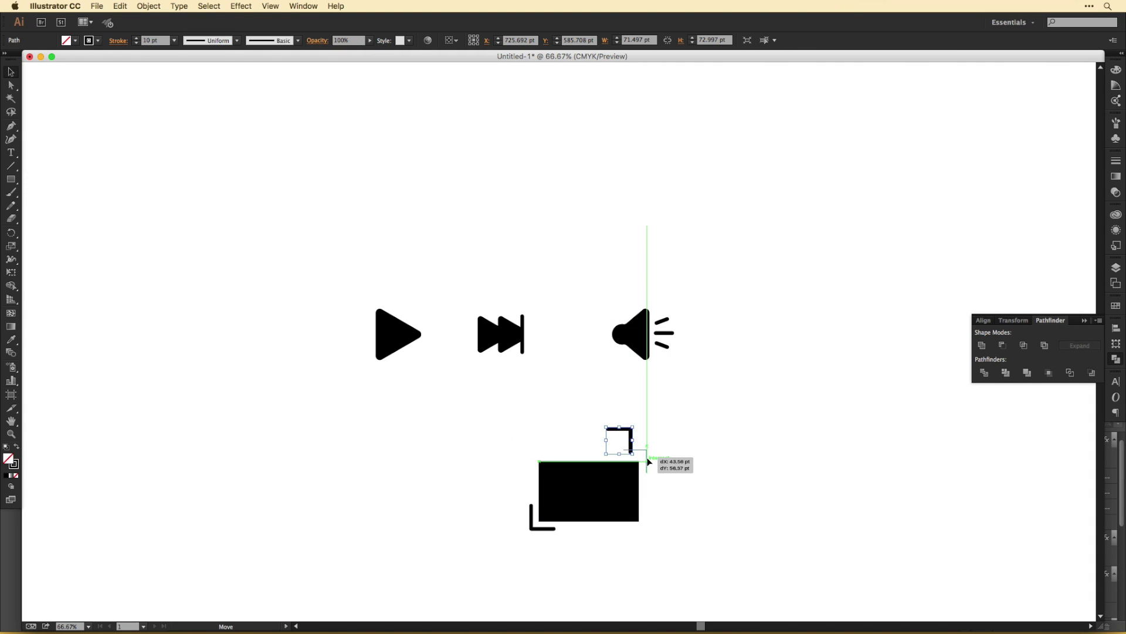
Round the corners of the black rectangle and of both corner brackets
{"action": "key", "text": "a"}
{"action": "left_click", "coordinate": [536, 528]}
{"action": "left_click_drag", "start_coordinate": [539, 520], "coordinate": [545, 515]}
{"action": "key", "text": "v"}
{"action": "left_click", "coordinate": [713, 515]}
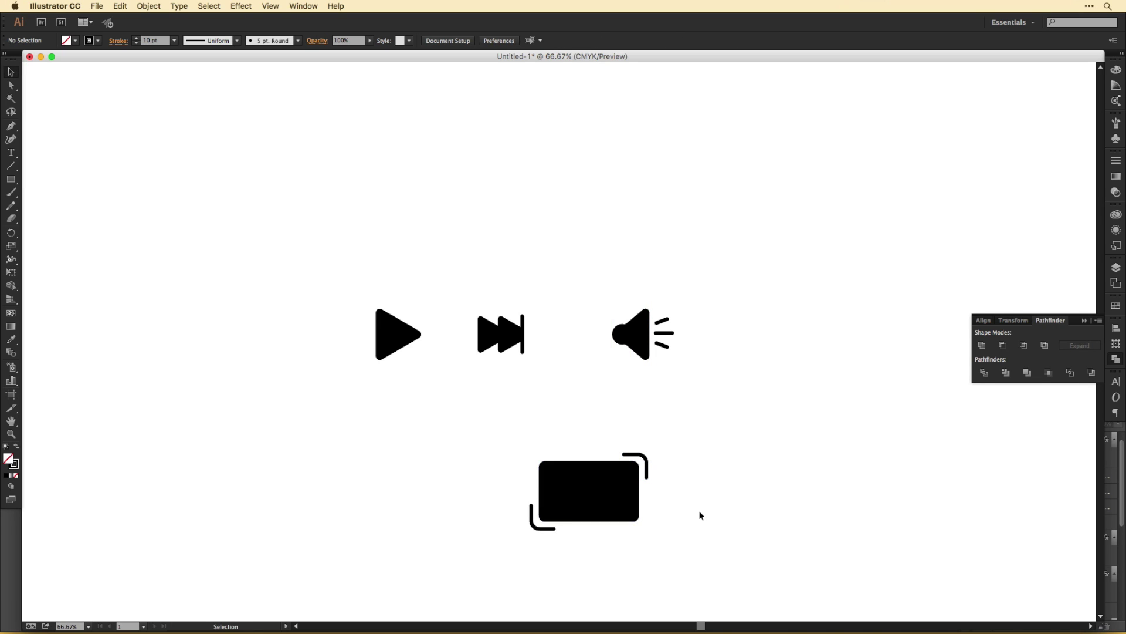
Make a smaller expand icon beside the rectangle from copies of the two brackets, with a short diagonal line between them
{"action": "left_click", "coordinate": [691, 456]}
{"action": "mouse_move", "coordinate": [586, 502]}
{"action": "left_mouse_down"}
{"action": "mouse_move", "coordinate": [673, 503]}
{"action": "mouse_move", "coordinate": [531, 415]}
{"action": "mouse_move", "coordinate": [550, 445]}
{"action": "mouse_move", "coordinate": [586, 434]}
{"action": "left_mouse_up"}
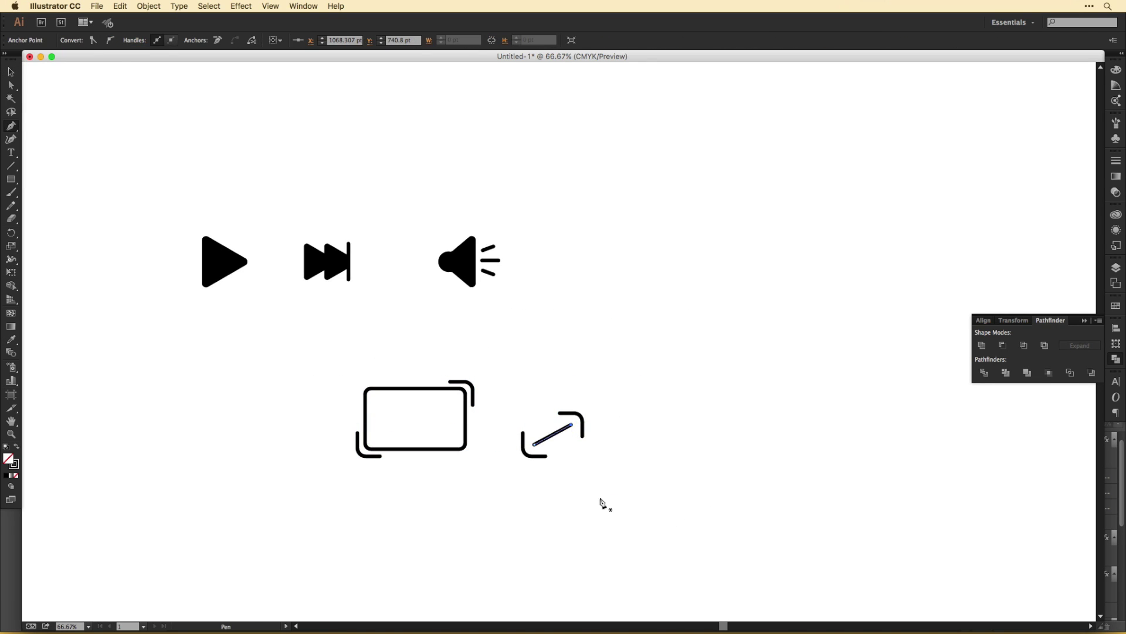
{"action": "scroll", "coordinate": [604, 503], "scroll_direction": "up", "scroll_amount": 2}
{"action": "scroll", "coordinate": [604, 503], "scroll_direction": "left", "scroll_amount": 2}
{"action": "left_click", "coordinate": [500, 465]}
{"action": "key", "text": "shift+x"}
{"action": "left_click", "coordinate": [548, 377]}
{"action": "scroll", "coordinate": [660, 490], "scroll_direction": "down", "scroll_amount": 2}
{"action": "scroll", "coordinate": [660, 490], "scroll_direction": "right", "scroll_amount": 2}
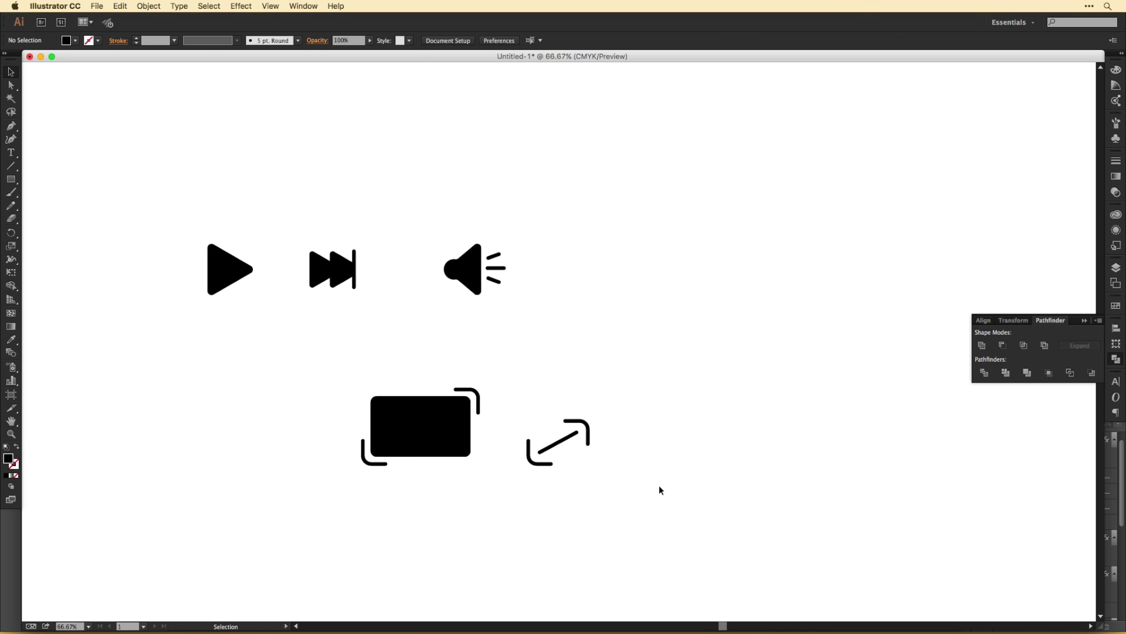
Try a thin white diagonal line across the black rectangle
{"action": "key", "text": "p"}
{"action": "left_click", "coordinate": [379, 452]}
{"action": "left_click", "coordinate": [463, 404]}
{"action": "key", "text": "shift+x"}
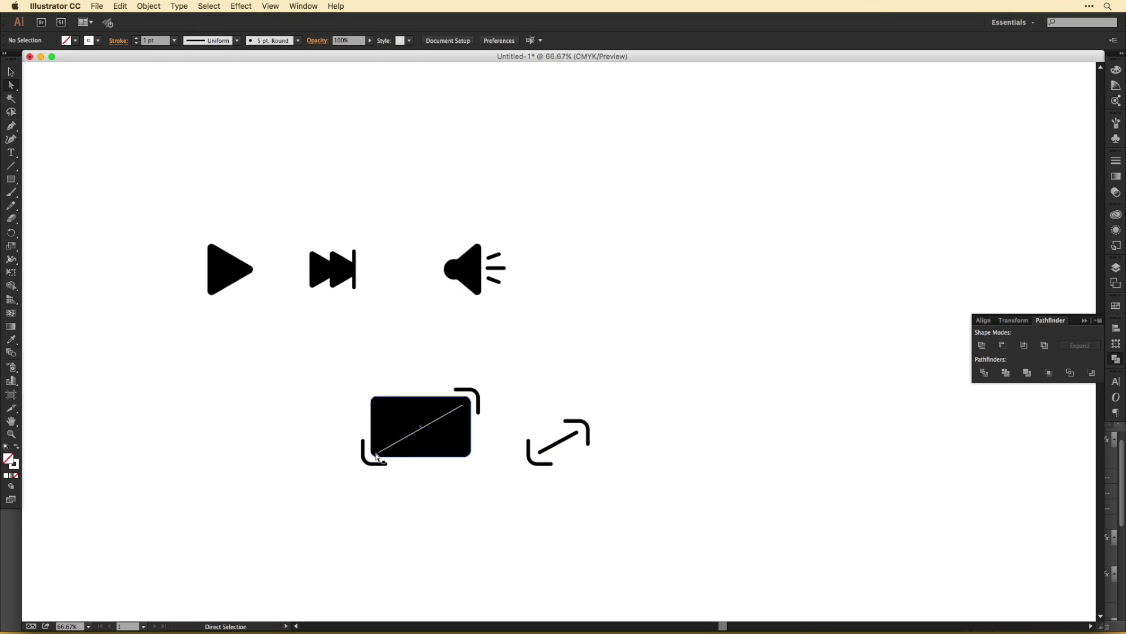
{"action": "key", "text": "v"}
{"action": "left_click", "coordinate": [119, 40]}
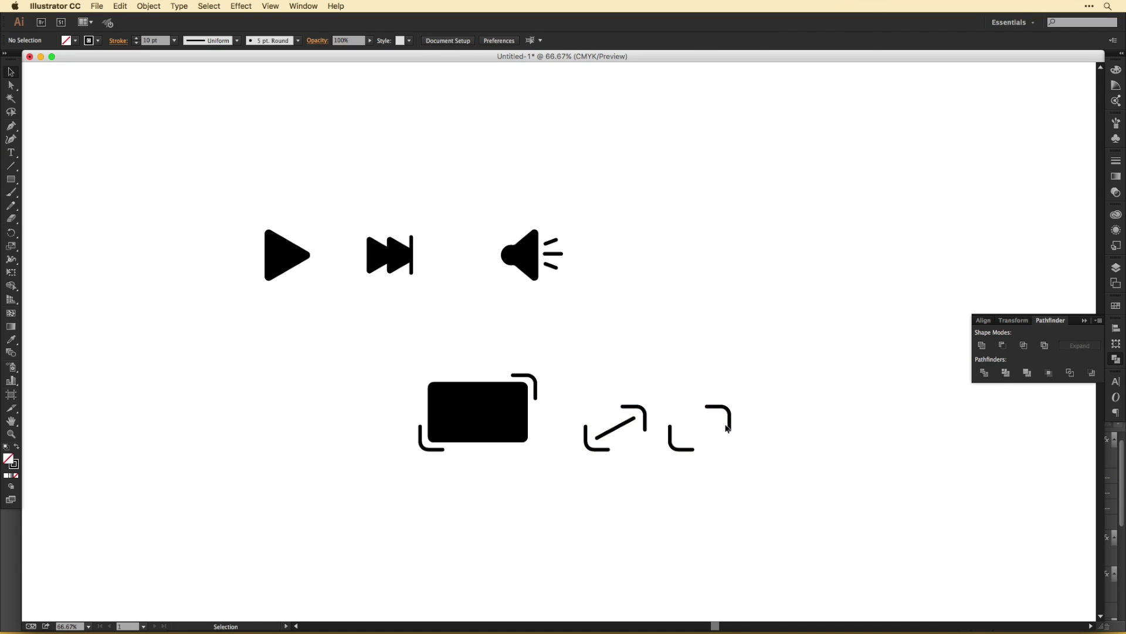
Arrange rounded bracket copies into a four-cornered square frame beside the expand icon and place the diagonal line inside it
{"action": "scroll", "coordinate": [728, 428], "scroll_direction": "right", "scroll_amount": 5}
{"action": "key", "text": "a"}
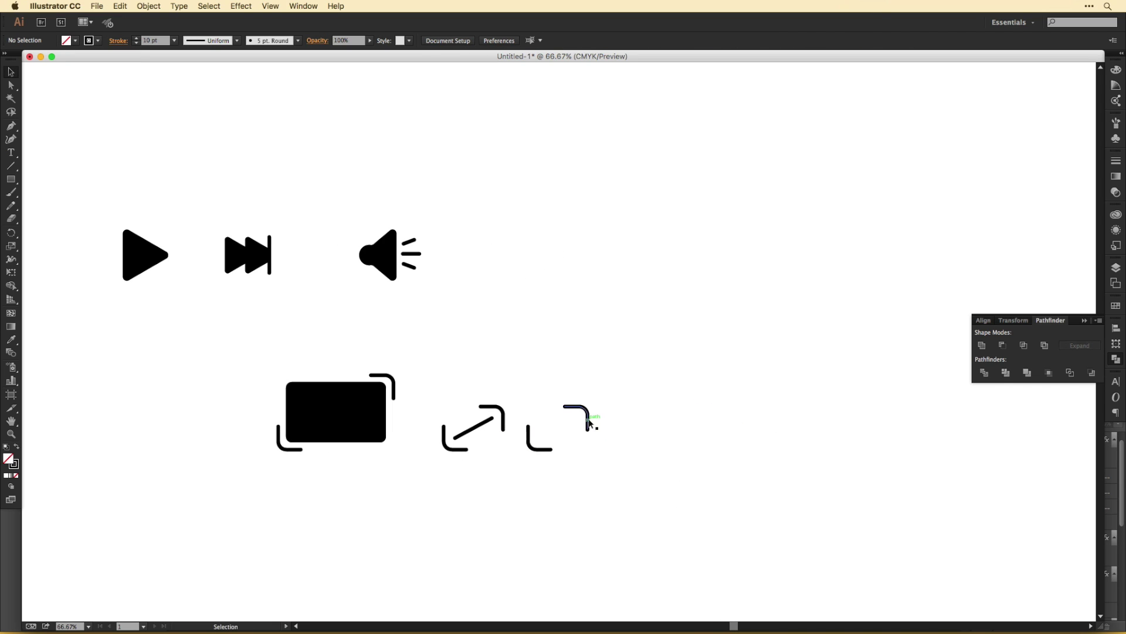
{"action": "left_click_drag", "start_coordinate": [592, 422], "coordinate": [600, 420]}
{"action": "left_click_drag", "start_coordinate": [554, 451], "coordinate": [603, 417]}
{"action": "left_click_drag", "start_coordinate": [513, 379], "coordinate": [514, 381]}
{"action": "key", "text": "v"}
{"action": "key", "text": "super+shift+a"}
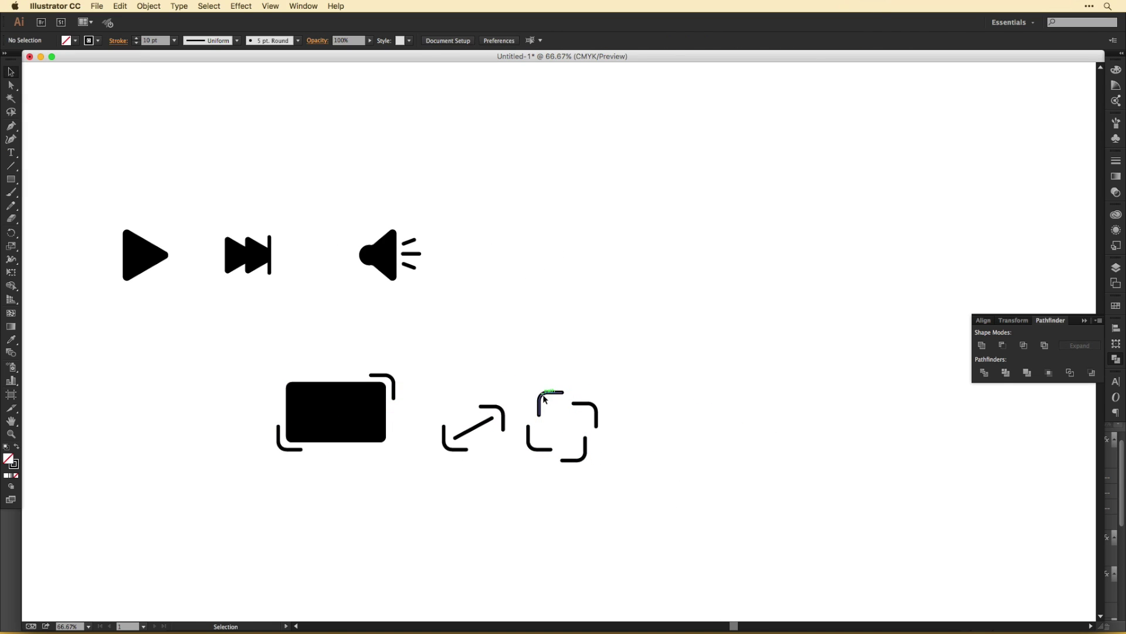
{"action": "left_click_drag", "start_coordinate": [587, 407], "coordinate": [577, 397]}
{"action": "left_click", "coordinate": [619, 418]}
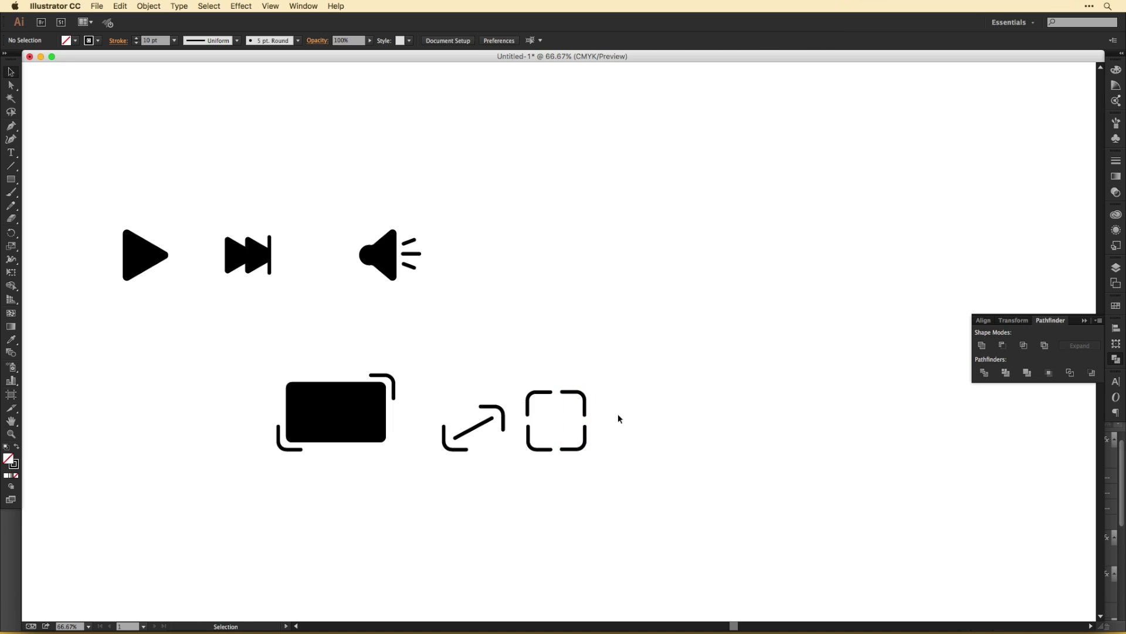
{"action": "left_click_drag", "start_coordinate": [486, 420], "coordinate": [580, 402]}
{"action": "left_click", "coordinate": [612, 418]}
Copy the rectangle-and-brackets icon, switch to Photoshop, paste it and scale it down to the control bar's icon size
{"action": "key", "text": "super+Tab"}
{"action": "key", "text": "super+Tab"}
{"action": "left_click_drag", "start_coordinate": [467, 432], "coordinate": [628, 483]}
{"action": "key", "text": "super+Tab"}
{"action": "scroll", "coordinate": [631, 470], "scroll_direction": "up", "scroll_amount": 5}
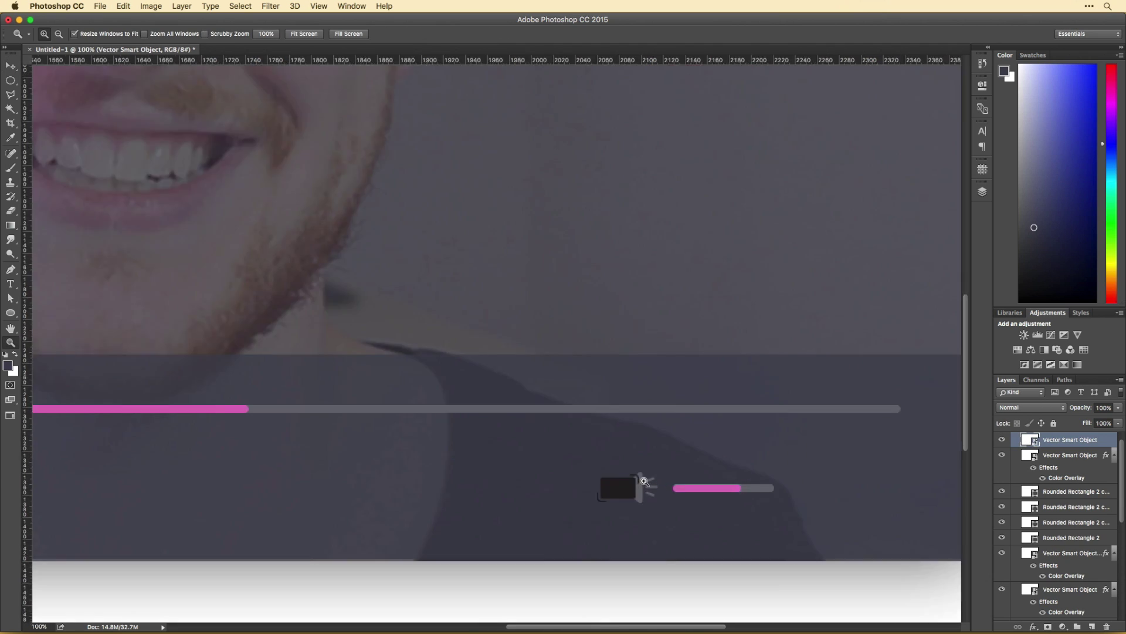
{"action": "left_click_drag", "start_coordinate": [521, 536], "coordinate": [508, 540]}
{"action": "key", "text": "Return"}
Move the pasted icon to the control bar's right end and copy the speaker icon's grey colour overlay onto it
{"action": "scroll", "coordinate": [498, 341], "scroll_direction": "right", "scroll_amount": 5}
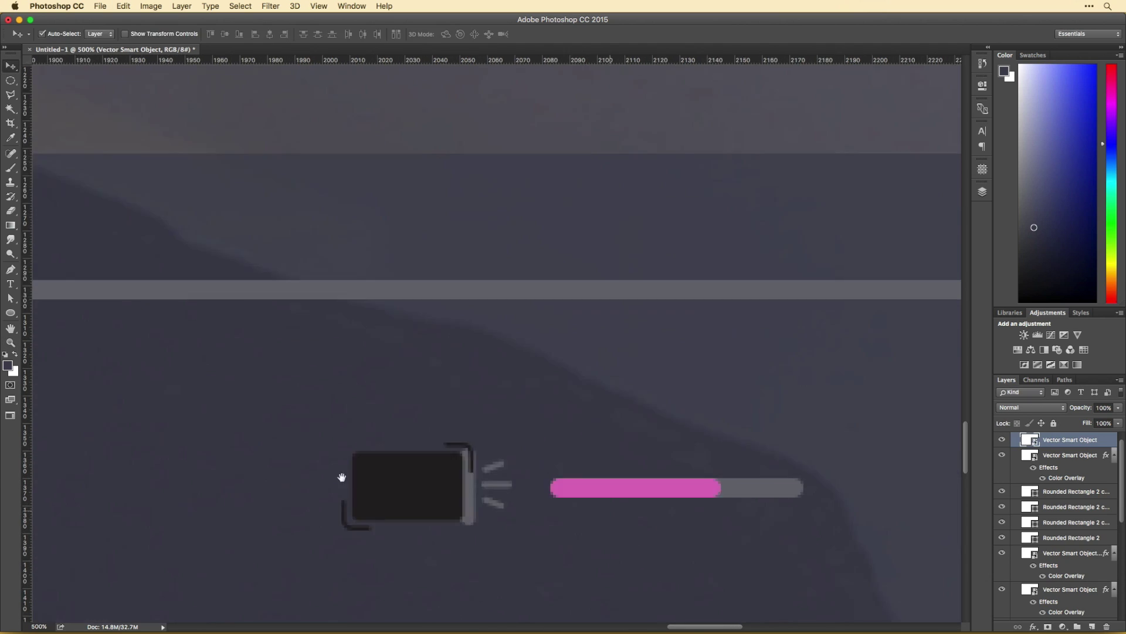
{"action": "left_click_drag", "start_coordinate": [410, 484], "coordinate": [944, 411]}
{"action": "scroll", "coordinate": [761, 430], "scroll_direction": "right", "scroll_amount": 10}
{"action": "left_click_drag", "start_coordinate": [1049, 467], "coordinate": [1053, 452]}
Rename the new icon's layer as Full Screen and the speaker icon's layer as Volume
{"action": "type", "text": "Full Sc"}
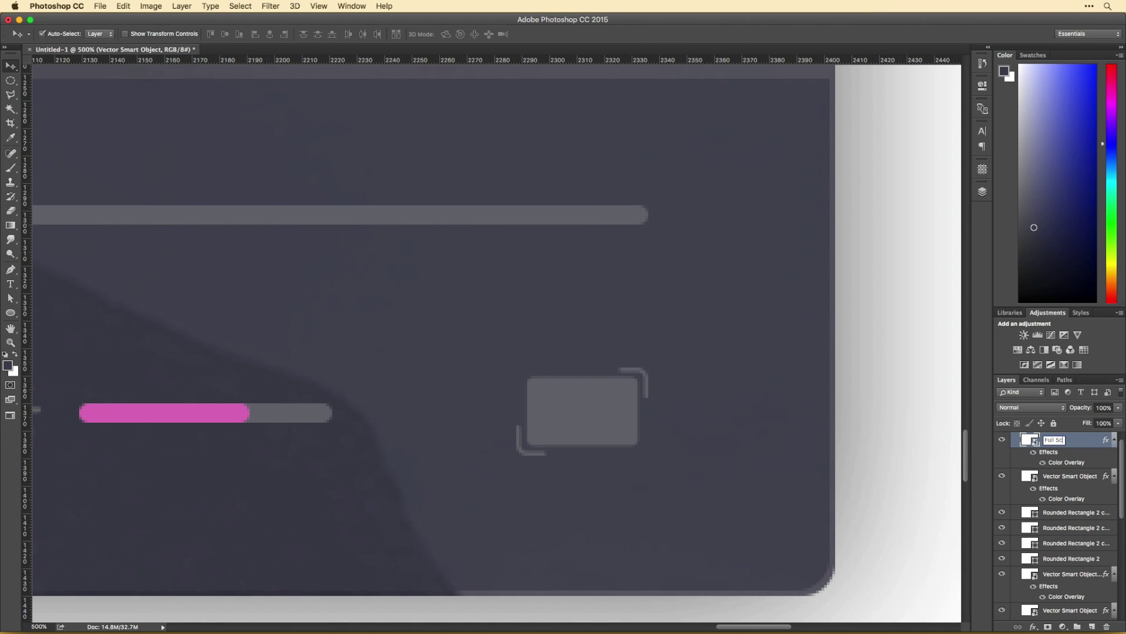
{"action": "type", "text": "reen"}
{"action": "key", "text": "Return"}
{"action": "scroll", "coordinate": [502, 392], "scroll_direction": "left", "scroll_amount": 10}
{"action": "type", "text": "Volume"}
{"action": "key", "text": "Return"}
Rename the control bar's play icon layer as Play and the skip icon layer as Skip
{"action": "scroll", "coordinate": [590, 459], "scroll_direction": "left", "scroll_amount": 15}
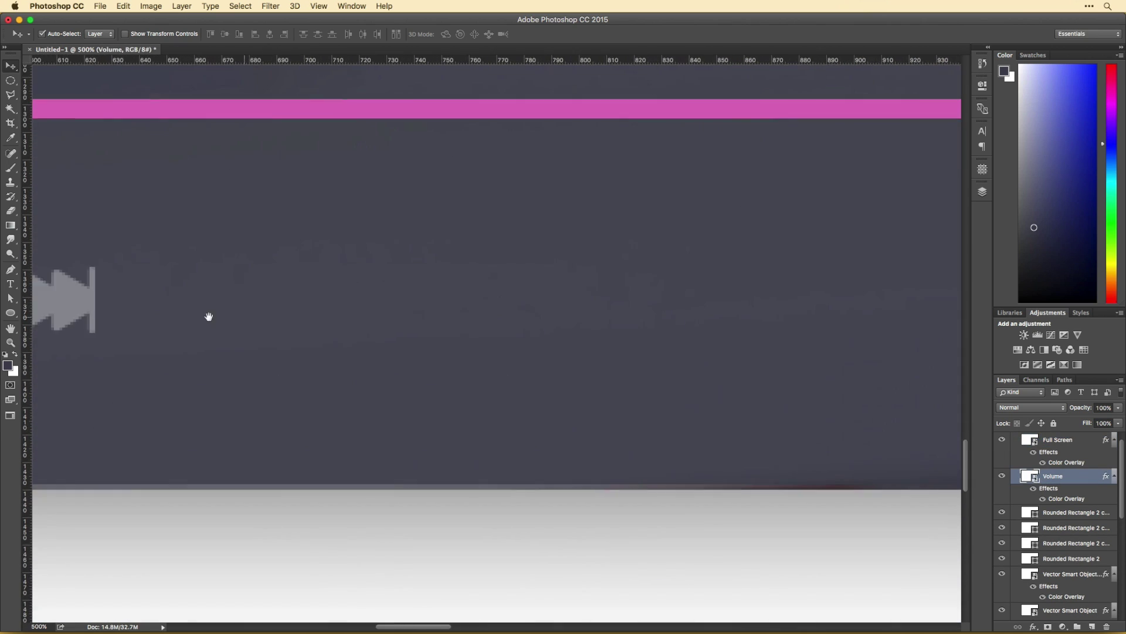
{"action": "left_click", "coordinate": [1085, 572]}
{"action": "key", "text": "alt+bracketleft"}
{"action": "key", "text": "alt+bracketleft"}
{"action": "key", "text": "alt+bracketleft"}
{"action": "key", "text": "super+minus"}
{"action": "key", "text": "super+minus"}
{"action": "key", "text": "super+minus"}
{"action": "key", "text": "super+minus"}
{"action": "key", "text": "super+minus"}
{"action": "key", "text": "super+minus"}
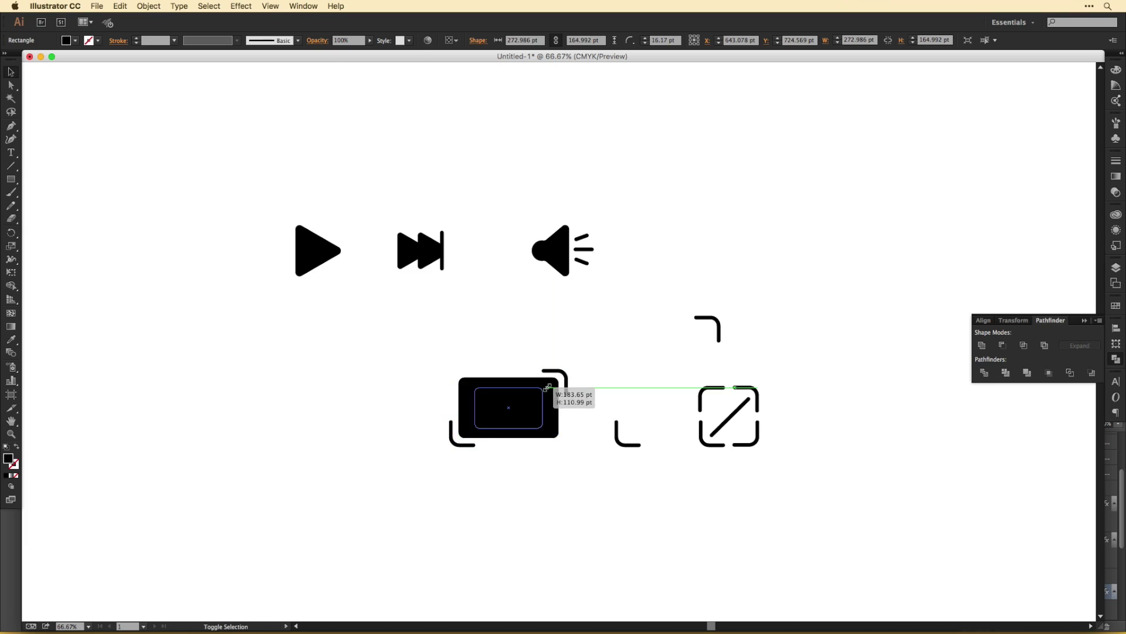
Shrink the rectangle between its brackets in Illustrator and replace Photoshop's full-screen icon with this version, scaled to match and overlaid in grey
{"action": "left_click_drag", "start_coordinate": [584, 471], "coordinate": [370, 336]}
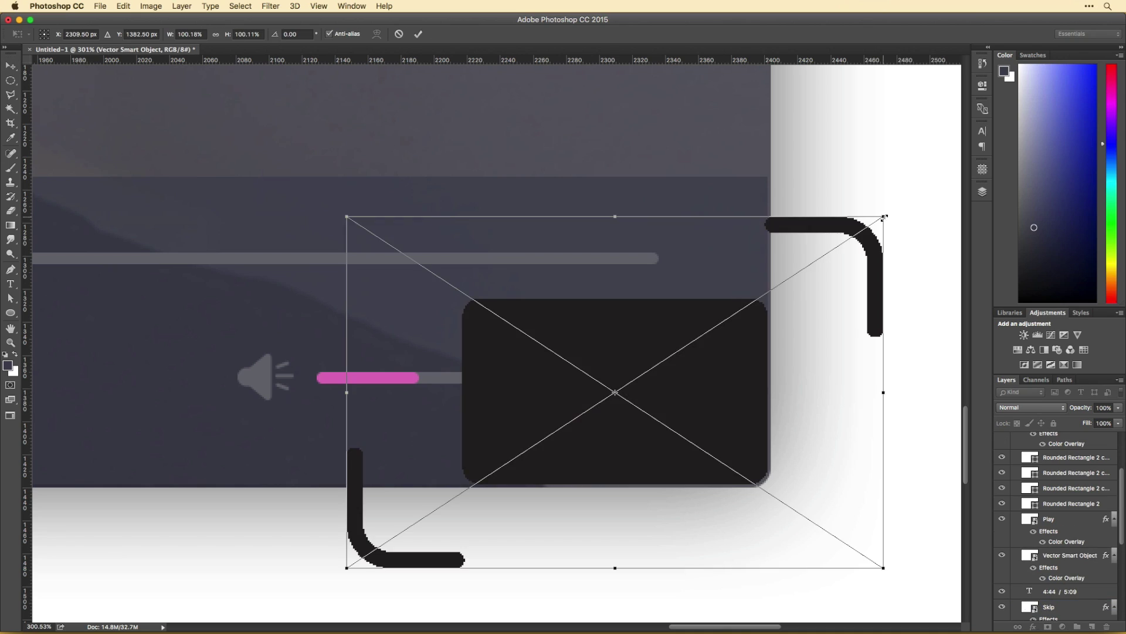
{"action": "left_click_drag", "start_coordinate": [616, 604], "coordinate": [597, 424]}
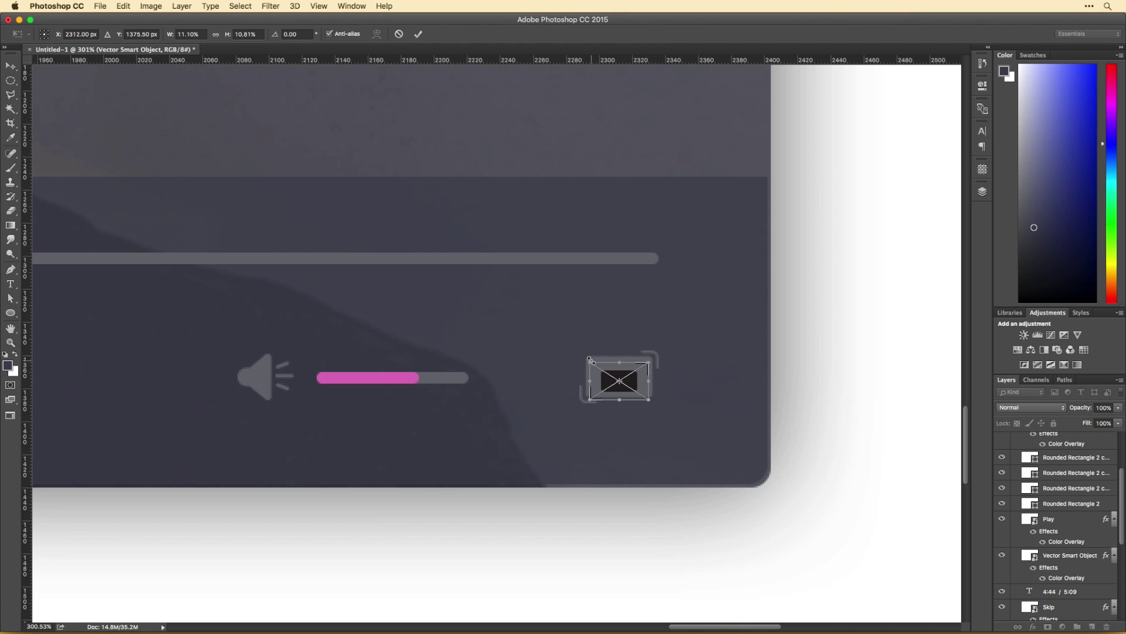
{"action": "key", "text": "Return"}
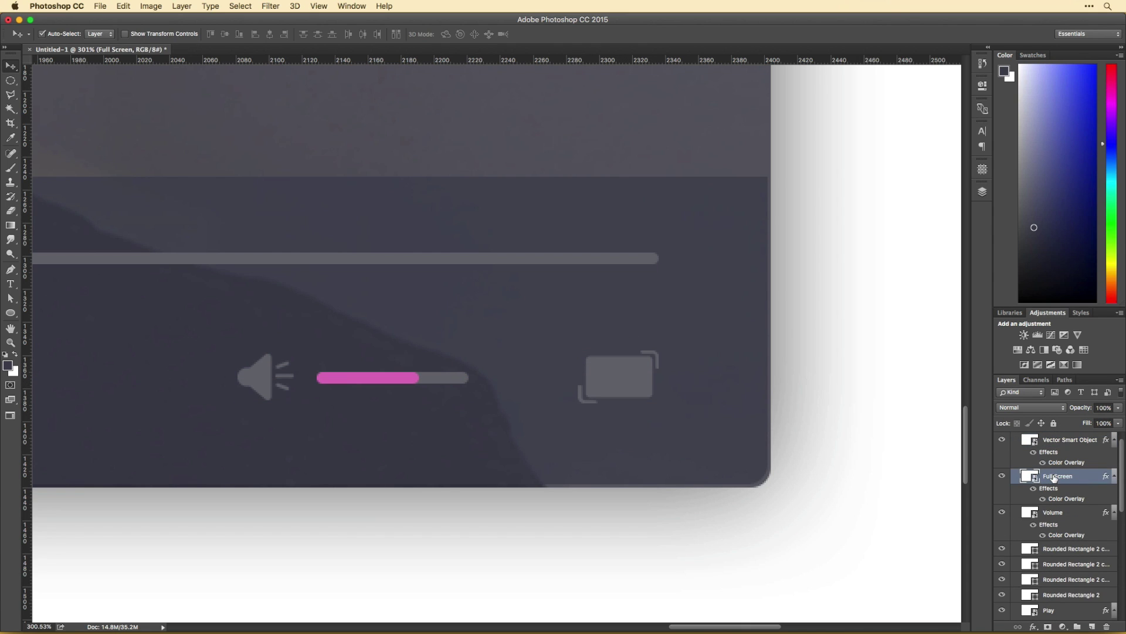
{"action": "key", "text": "super+minus"}
{"action": "key", "text": "super+minus"}
{"action": "key", "text": "super+minus"}
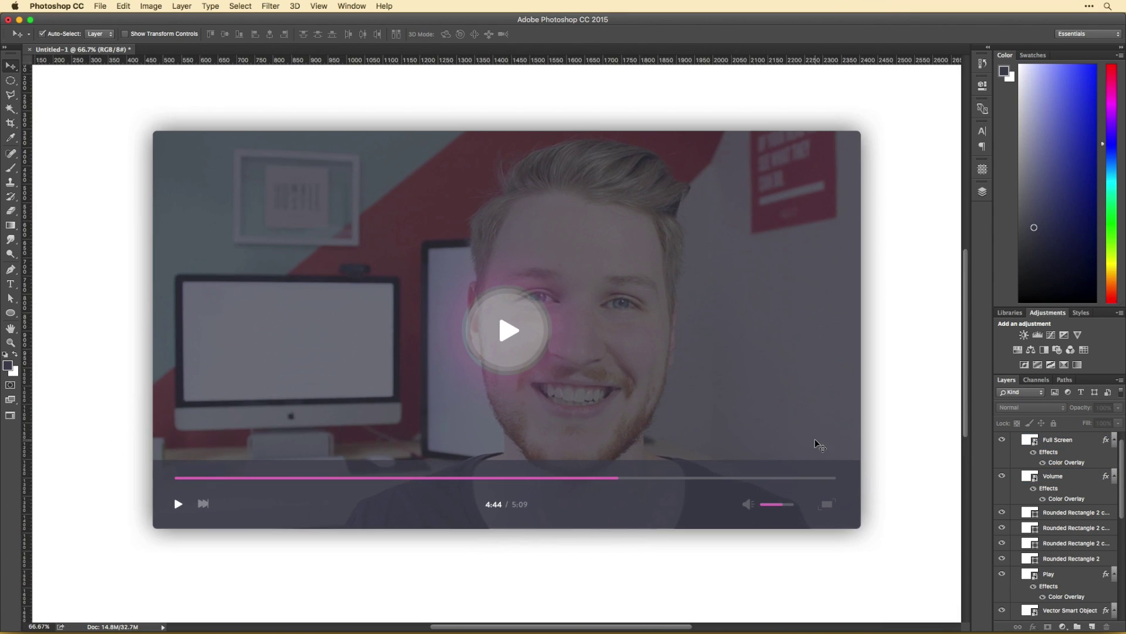
Add the white all-caps title "Title of this awesome video" at 42.21 pt in the player's upper-left corner
{"action": "key", "text": "t"}
{"action": "left_click", "coordinate": [185, 164]}
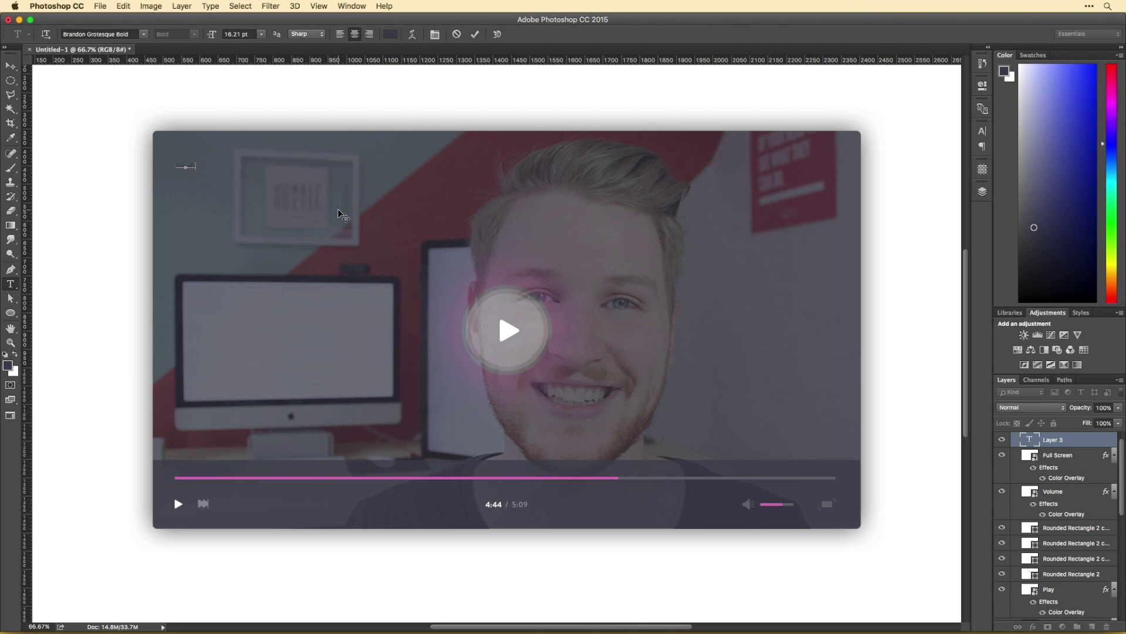
{"action": "left_click", "coordinate": [390, 33]}
{"action": "left_click", "coordinate": [1016, 322]}
{"action": "key", "text": "super+Return"}
{"action": "key", "text": "v"}
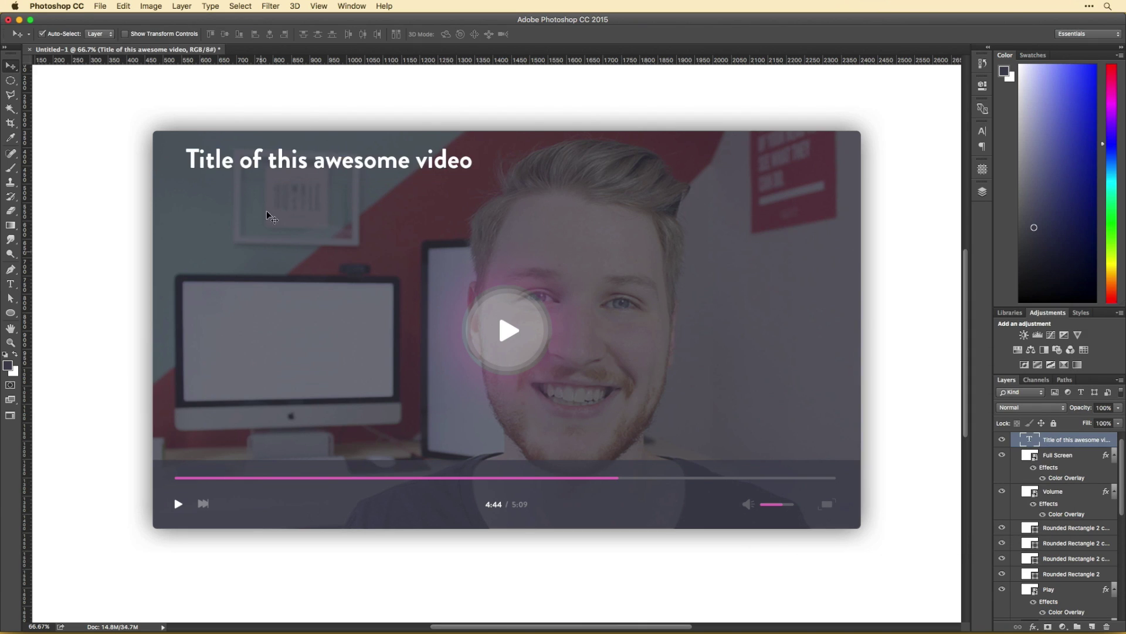
{"action": "left_click_drag", "start_coordinate": [267, 161], "coordinate": [274, 171]}
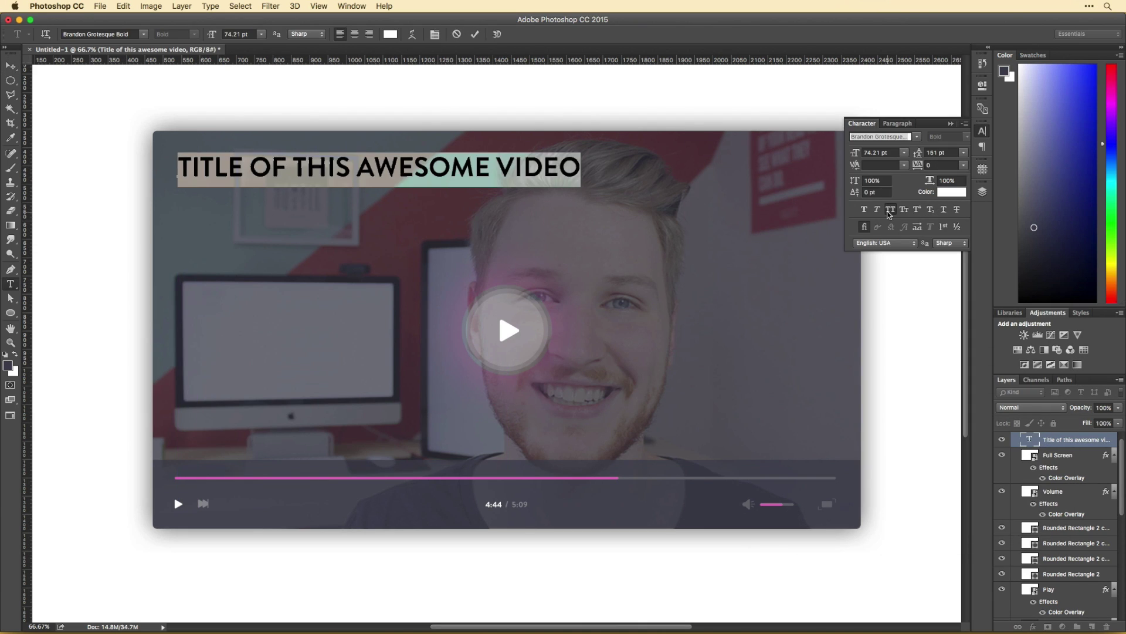
{"action": "left_click", "coordinate": [928, 166]}
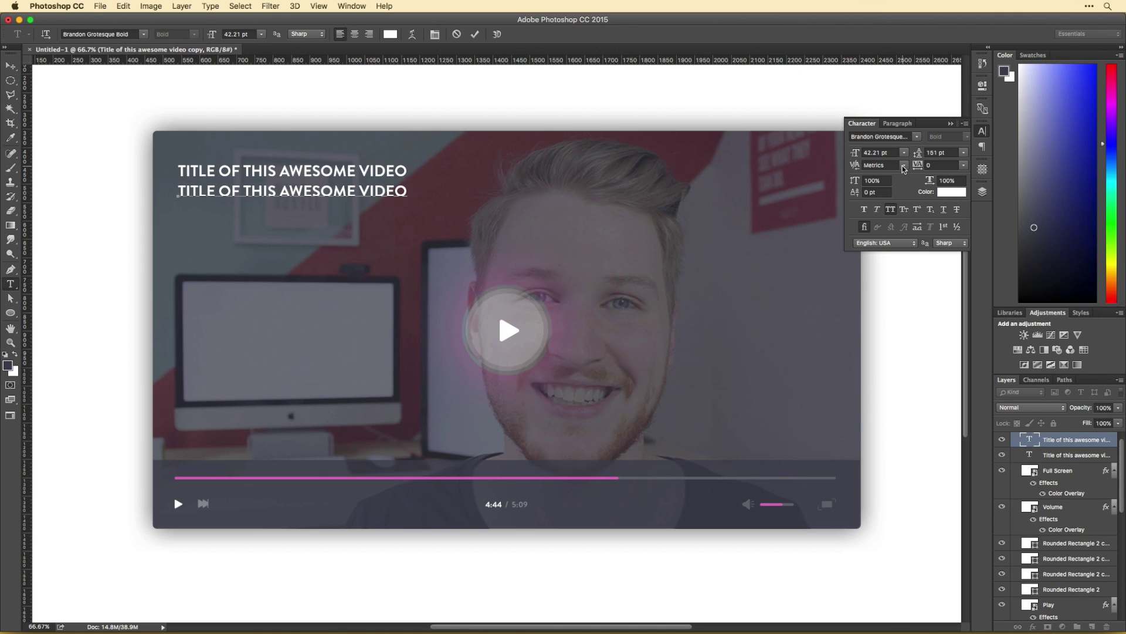
Turn a copy below the title into the sentence-case, two-line text "This is the description and stuff... Pretty cool, right?!?" with 54 pt leading
{"action": "type", "text": "THIS IS THE DESCRIPTION AND STUFF..."}
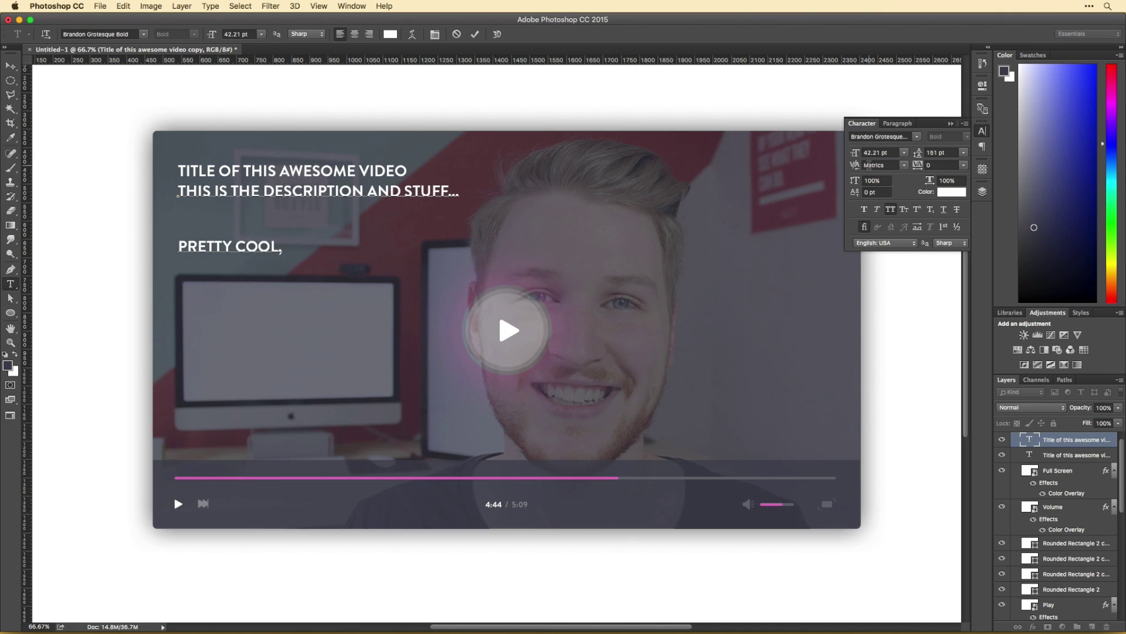
{"action": "key", "text": "super+a"}
{"action": "key", "text": "super+shift+k"}
{"action": "left_click", "coordinate": [868, 154]}
{"action": "key", "text": "Tab"}
{"action": "type", "text": "54"}
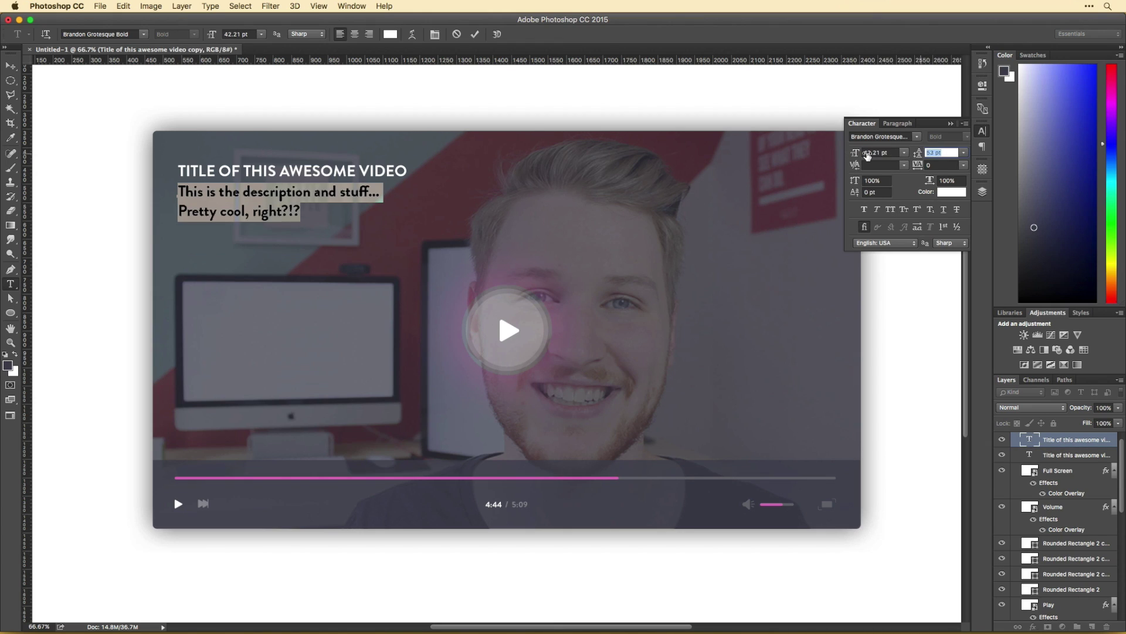
{"action": "key", "text": "Return"}
Colour the description grey #898990, sampled from the time label, and move it slightly further below the title
{"action": "left_click", "coordinate": [952, 192]}
{"action": "left_click", "coordinate": [514, 504]}
{"action": "key", "text": "Return"}
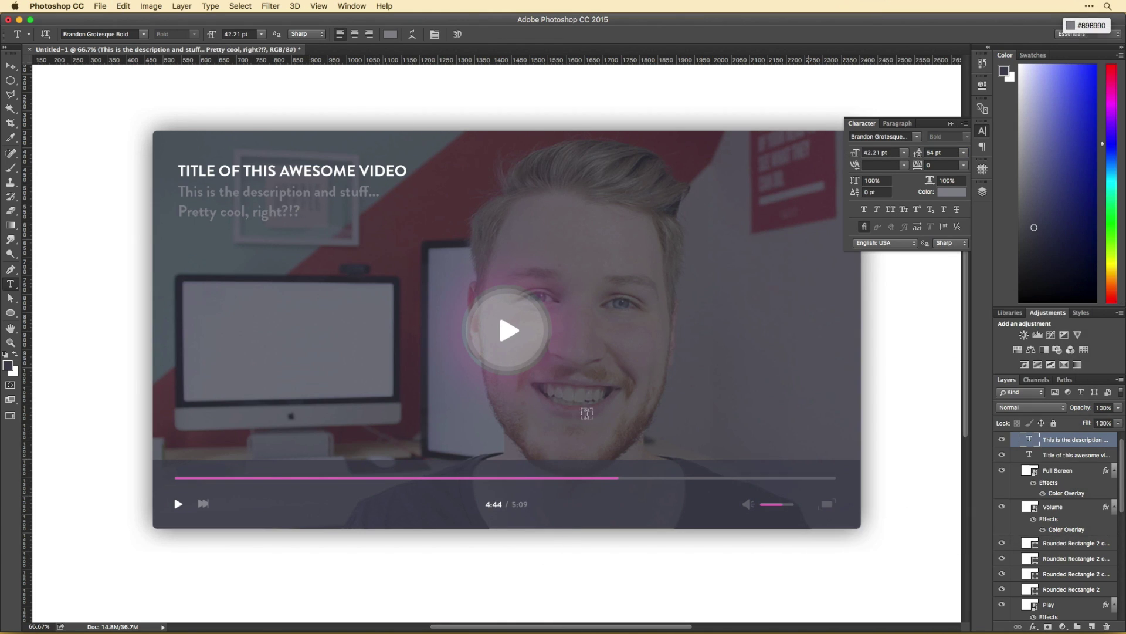
{"action": "key", "text": "v"}
{"action": "scroll", "coordinate": [583, 410], "scroll_direction": "up", "scroll_amount": 2}
{"action": "left_click_drag", "start_coordinate": [279, 242], "coordinate": [279, 253]}
Set the title's letter spacing to 300 and centre it on the player's vertical centre guide
{"action": "left_click", "coordinate": [366, 208], "text": "shift"}
{"action": "left_click_drag", "start_coordinate": [365, 208], "coordinate": [536, 206]}
{"action": "double_click", "coordinate": [352, 206]}
{"action": "left_click", "coordinate": [942, 165]}
{"action": "type", "text": "300"}
{"action": "key", "text": "Return"}
{"action": "key", "text": "super+Return"}
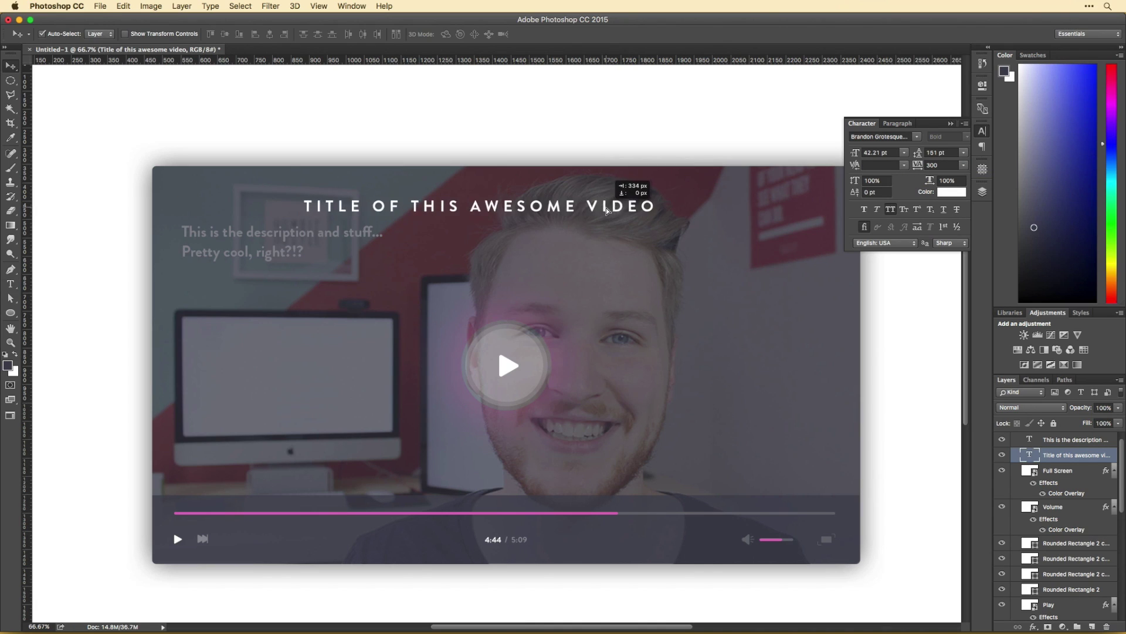
{"action": "double_click", "coordinate": [535, 206]}
{"action": "key", "text": "super+Return"}
{"action": "key", "text": "v"}
{"action": "key", "text": "super+semicolon"}
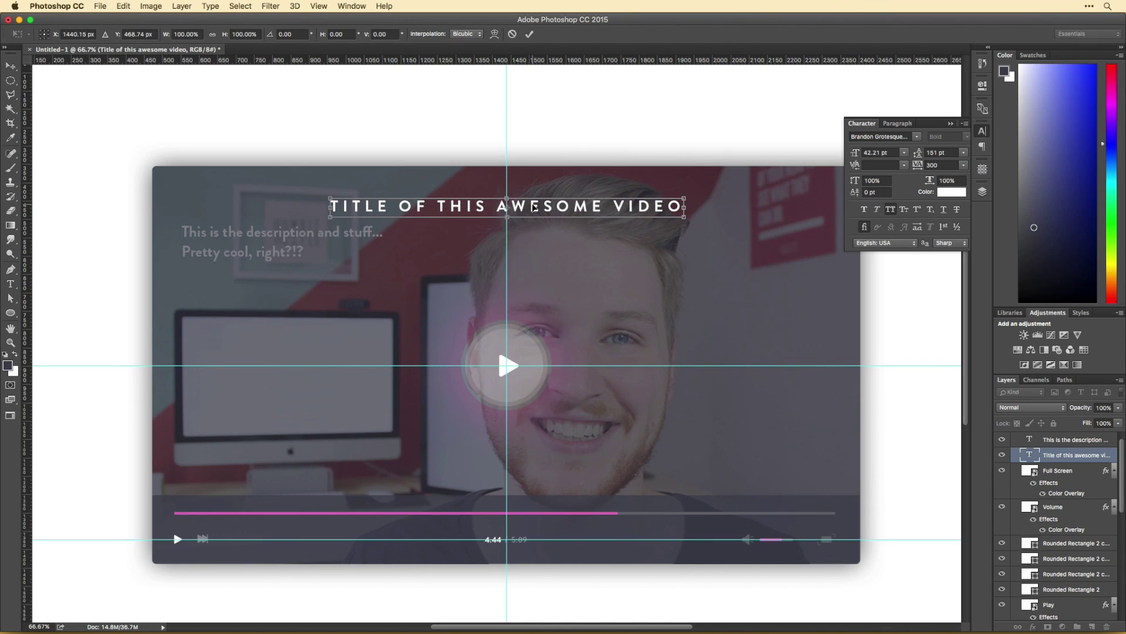
Centre-align the description and replace its second sentence with "The ideas would be to show the title / description if a user paused the video."
{"action": "double_click", "coordinate": [283, 241]}
{"action": "key", "text": "super+shift+c"}
{"action": "key", "text": "super+h"}
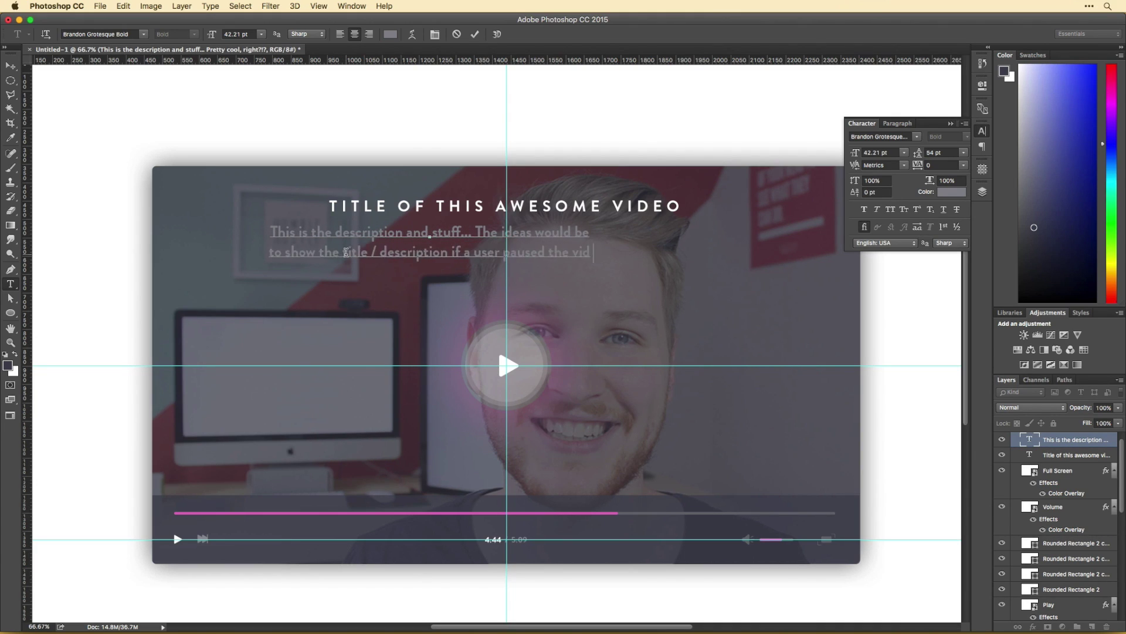
Set the description in Avenir Next Regular at 32.21 pt, centre it on the vertical guide and colour it light grey #bdbdc1
{"action": "left_click", "coordinate": [100, 34]}
{"action": "type", "text": "avenir"}
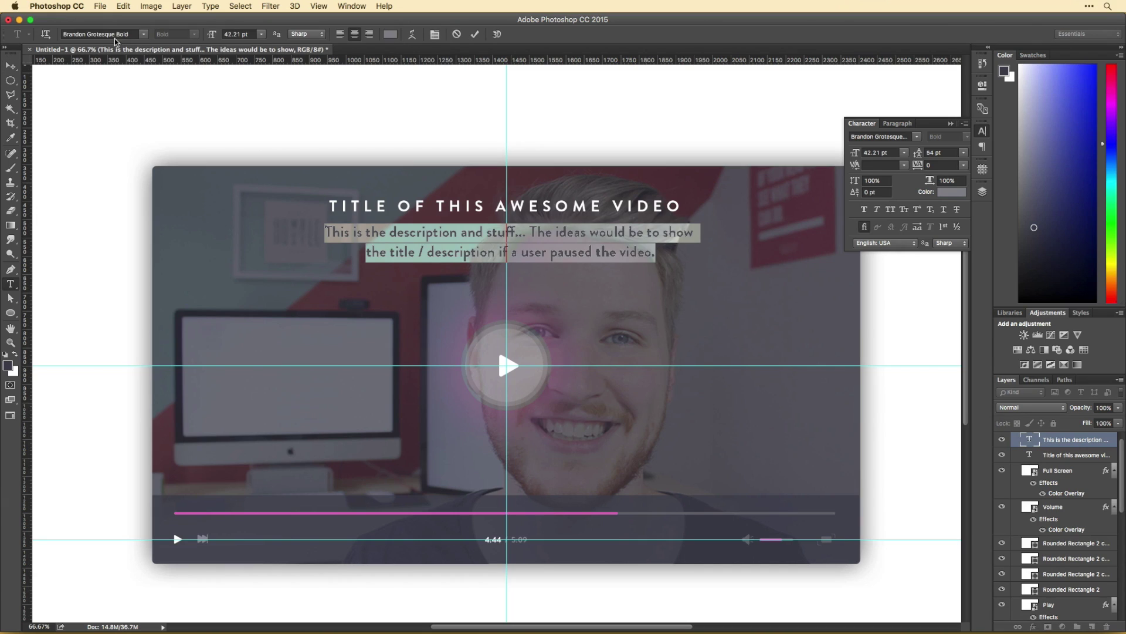
{"action": "key", "text": "Return"}
{"action": "key", "text": "super+shift+comma"}
{"action": "key", "text": "super+shift+comma"}
{"action": "key", "text": "super+shift+comma"}
{"action": "key", "text": "super+shift+comma"}
{"action": "key", "text": "super+shift+comma"}
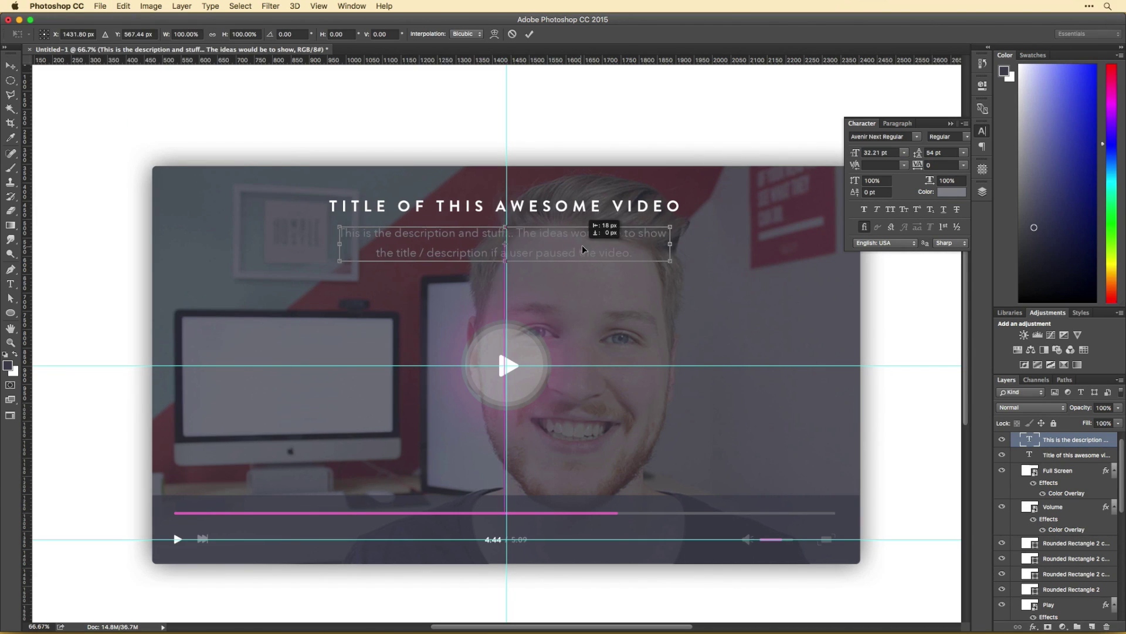
{"action": "left_click", "coordinate": [952, 192]}
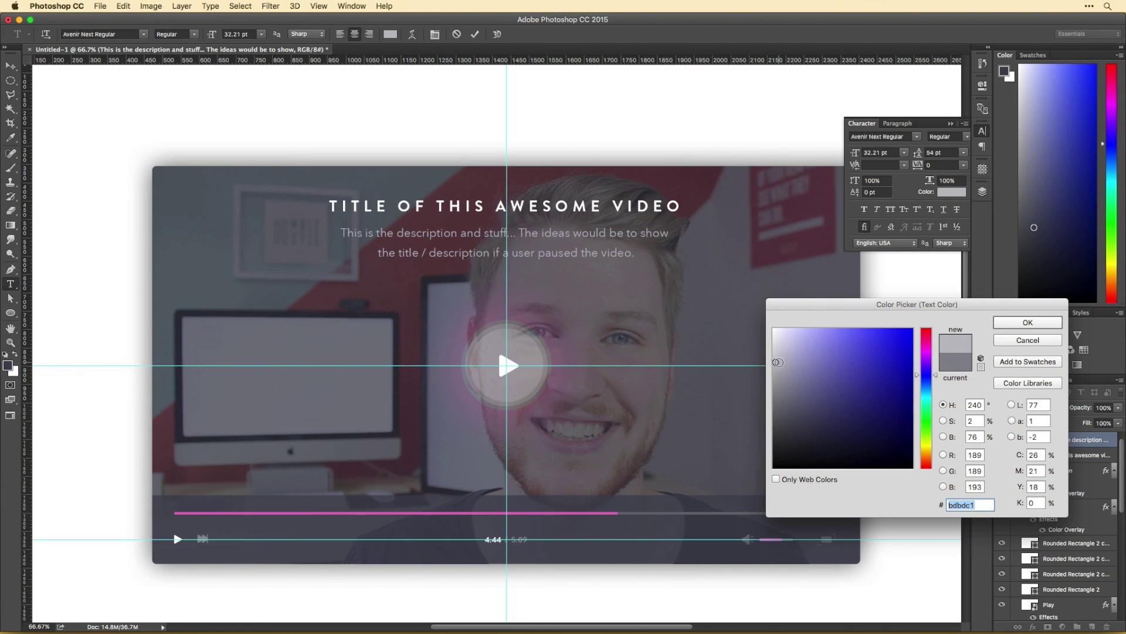
{"action": "key", "text": "Return"}
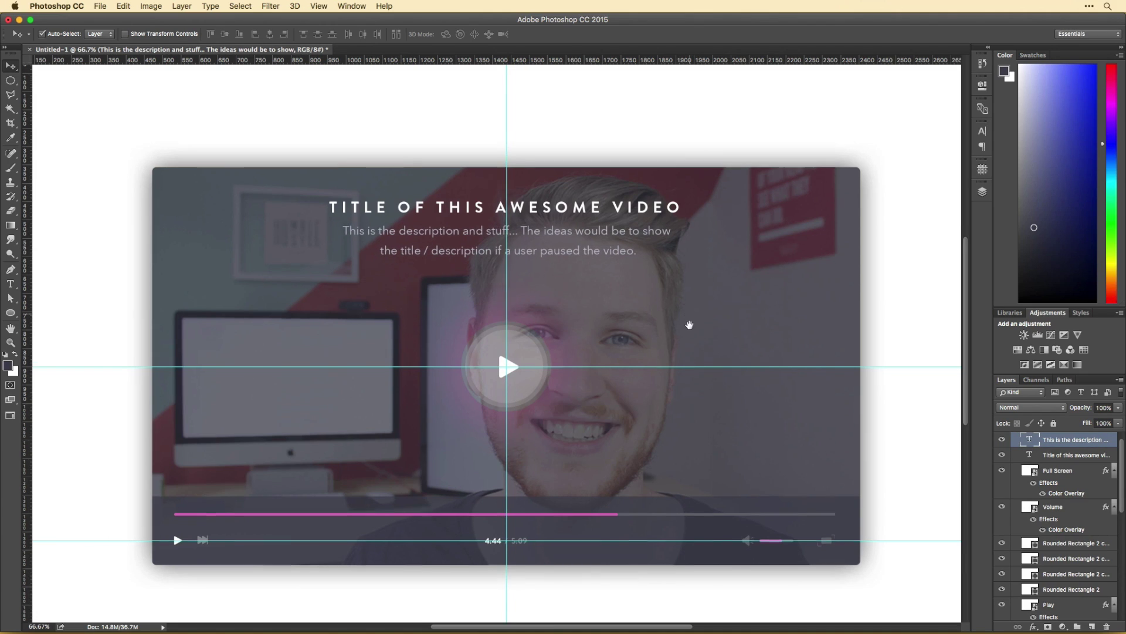
Left-align the title and description and move both to the player's upper-left area
{"action": "triple_click", "coordinate": [575, 206]}
{"action": "left_click", "coordinate": [340, 34]}
{"action": "left_click", "coordinate": [1068, 440], "text": "shift"}
{"action": "left_click", "coordinate": [341, 34]}
{"action": "key", "text": "v"}
{"action": "left_click_drag", "start_coordinate": [564, 257], "coordinate": [232, 250]}
{"action": "scroll", "coordinate": [448, 286], "scroll_direction": "left", "scroll_amount": 5}
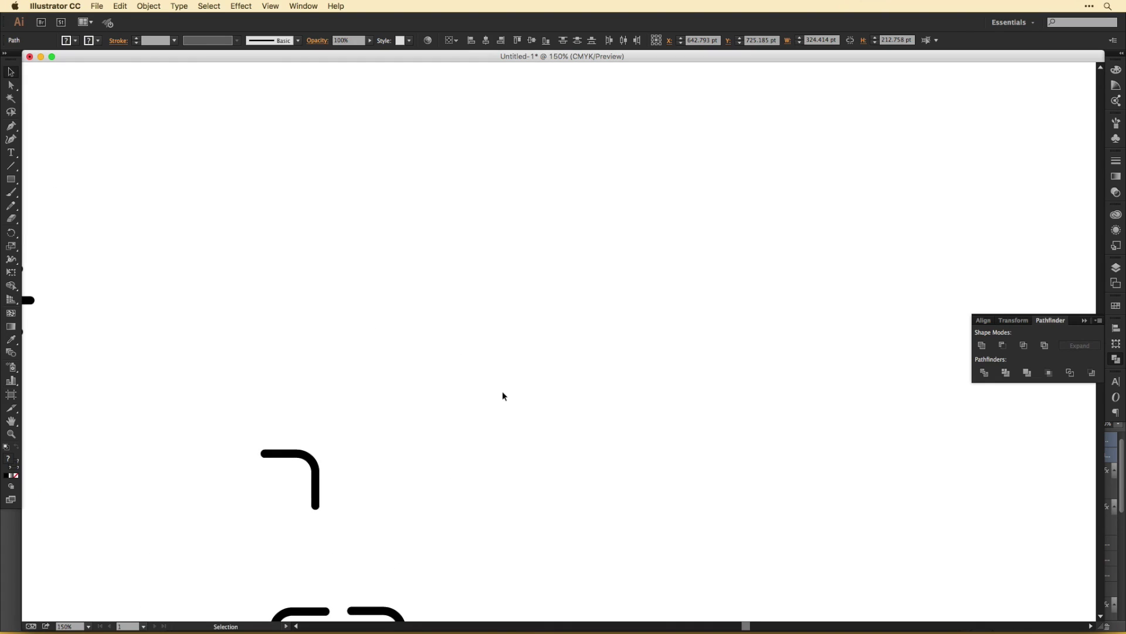
Draw two slightly overlapping black circles side by side above the corner icon as the upper lobes of a heart
{"action": "mouse_move", "coordinate": [440, 246]}
{"action": "left_mouse_down"}
{"action": "mouse_move", "coordinate": [496, 302]}
{"action": "mouse_move", "coordinate": [519, 275]}
{"action": "left_mouse_up"}
{"action": "left_click", "coordinate": [441, 327]}
Try to draw the heart's lower-left half with the Pen tool, curving from the left circle down to a point
{"action": "key", "text": "p"}
{"action": "left_click", "coordinate": [447, 295]}
{"action": "left_click_drag", "start_coordinate": [497, 365], "coordinate": [496, 406]}
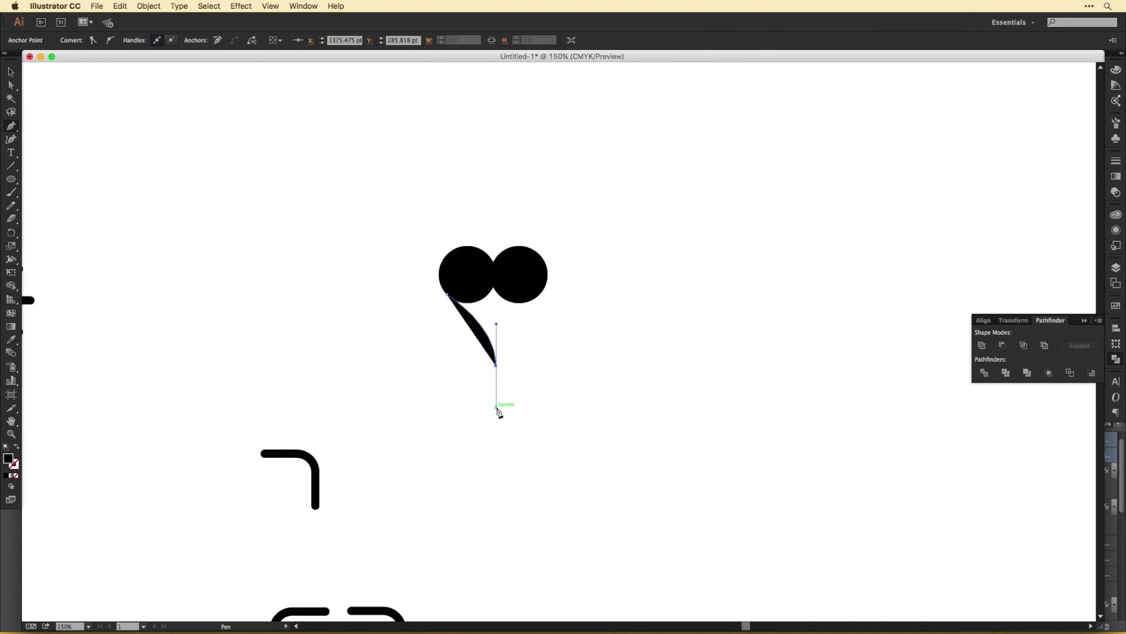
{"action": "left_click", "coordinate": [495, 276]}
{"action": "key", "text": "v"}
Mirror a copy of the curved lower half vertically and fit it under the right circle
{"action": "left_click", "coordinate": [572, 354]}
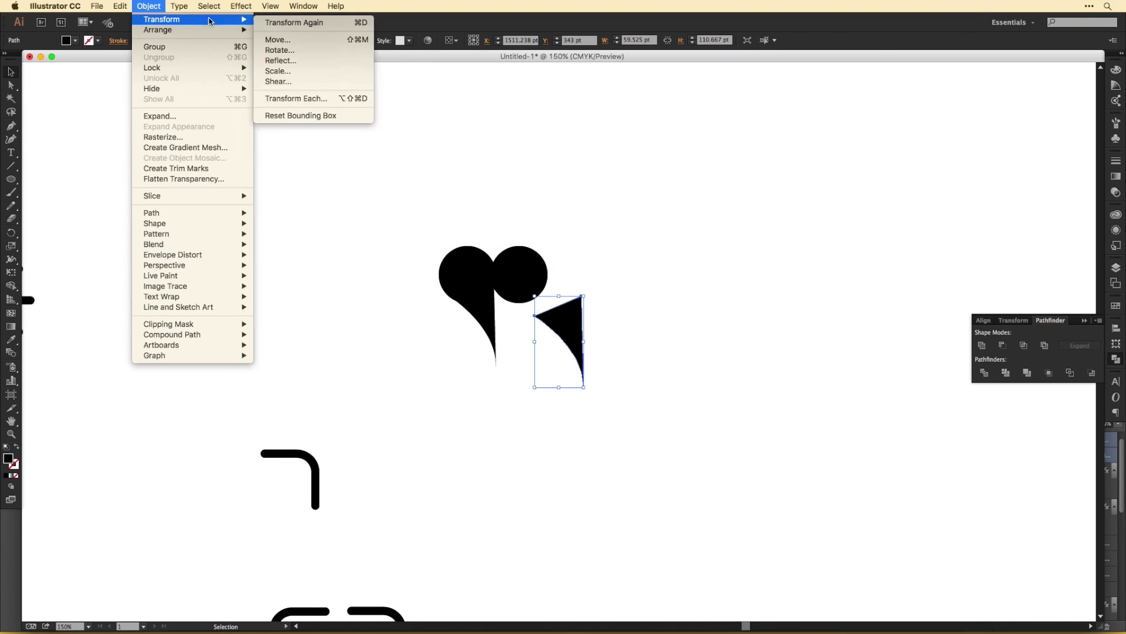
{"action": "left_click", "coordinate": [271, 61]}
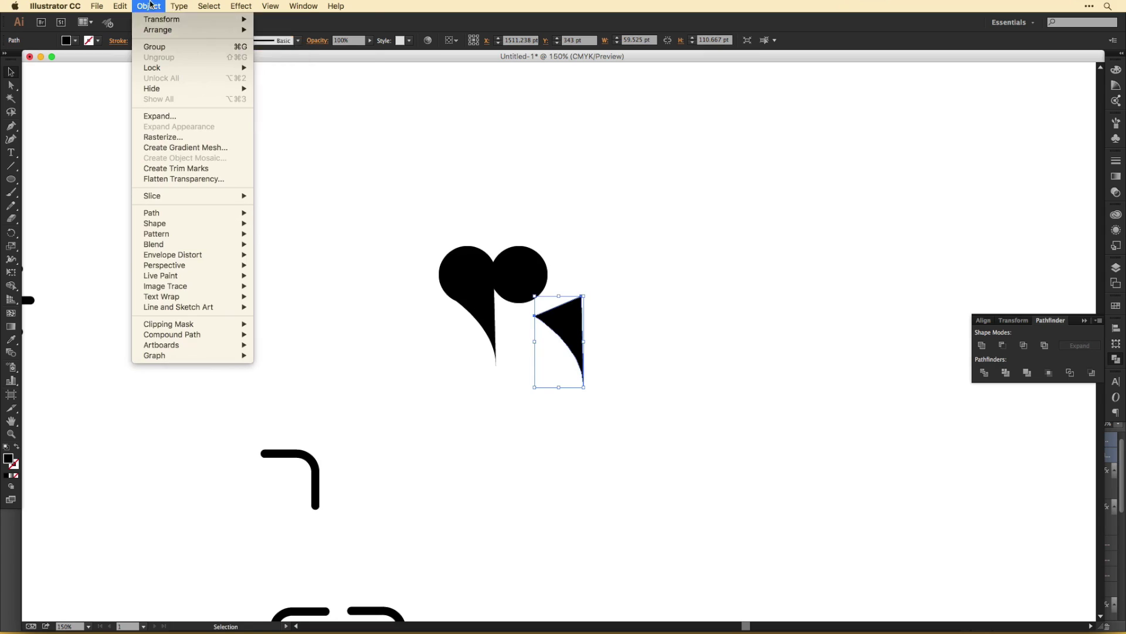
{"action": "left_click", "coordinate": [271, 61]}
{"action": "left_click", "coordinate": [34, 122]}
{"action": "left_click", "coordinate": [146, 235]}
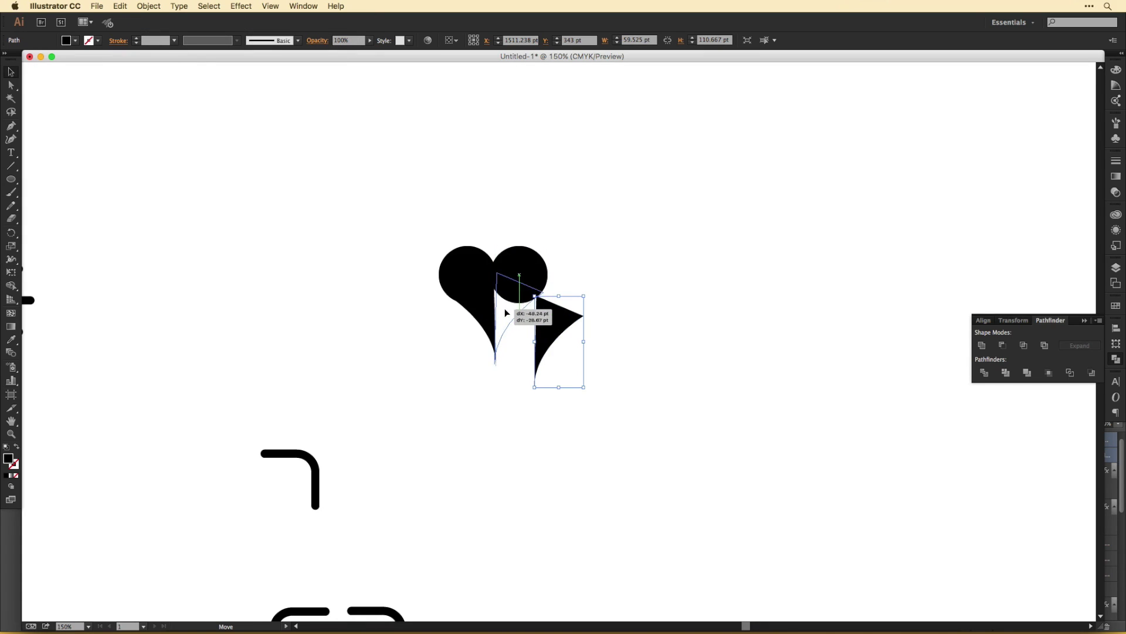
{"action": "left_click_drag", "start_coordinate": [507, 317], "coordinate": [468, 294]}
Move the mirrored half's upper corner points inward to close the gap down the heart's middle
{"action": "key", "text": "super+equal"}
{"action": "key", "text": "super+equal"}
{"action": "key", "text": "super+equal"}
{"action": "key", "text": "super+equal"}
{"action": "key", "text": "super+equal"}
{"action": "key", "text": "a"}
{"action": "key", "text": "super+shift+a"}
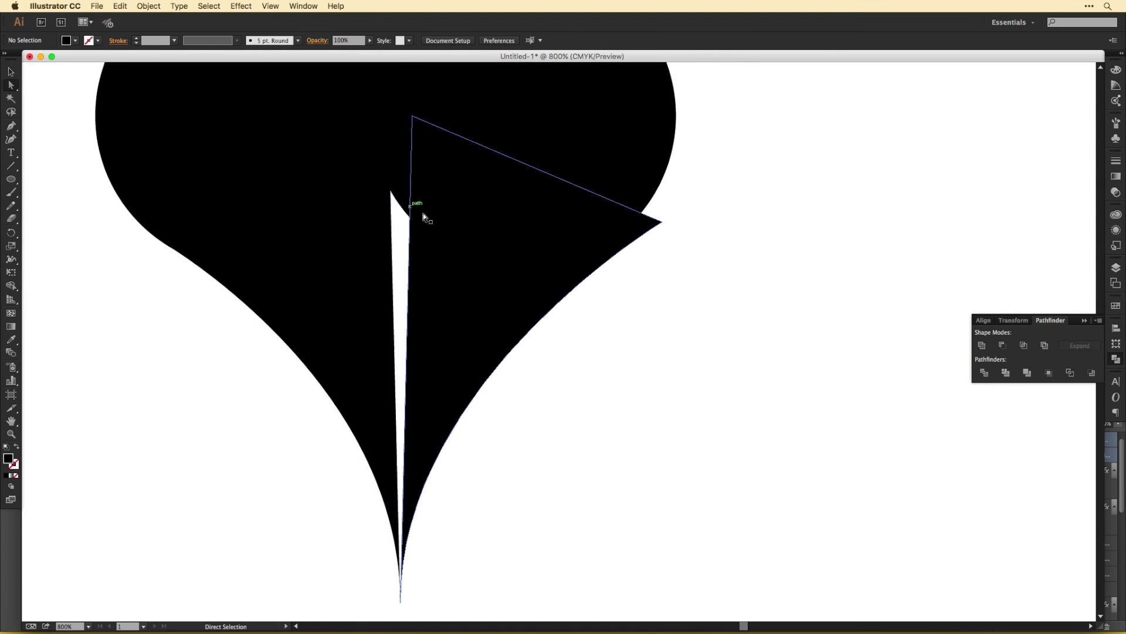
{"action": "left_click_drag", "start_coordinate": [412, 113], "coordinate": [355, 112]}
{"action": "left_click_drag", "start_coordinate": [661, 221], "coordinate": [617, 232]}
{"action": "left_click", "coordinate": [443, 510]}
{"action": "key", "text": "shift+equal"}
{"action": "key", "text": "super+minus"}
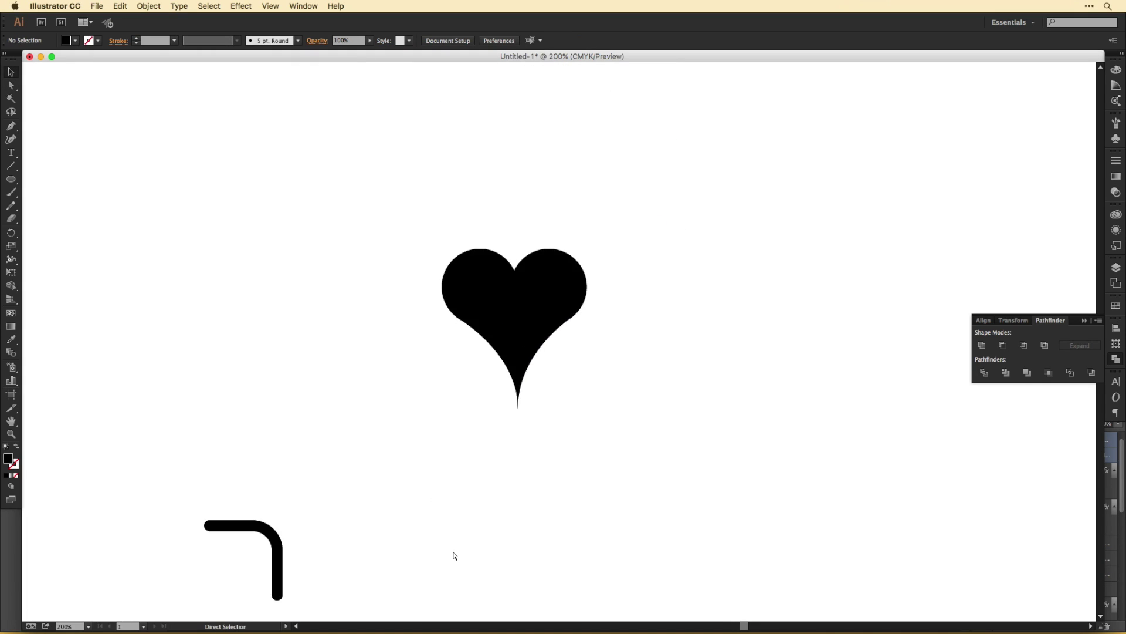
Undo the curved lower halves of the heart back to the two plain circles
{"action": "key", "text": "super+z"}
{"action": "key", "text": "super+z"}
{"action": "key", "text": "super+z"}
Draw a straight-sided closed shape with the Pen tool from both circles' outer edges down to a point below them
{"action": "key", "text": "p"}
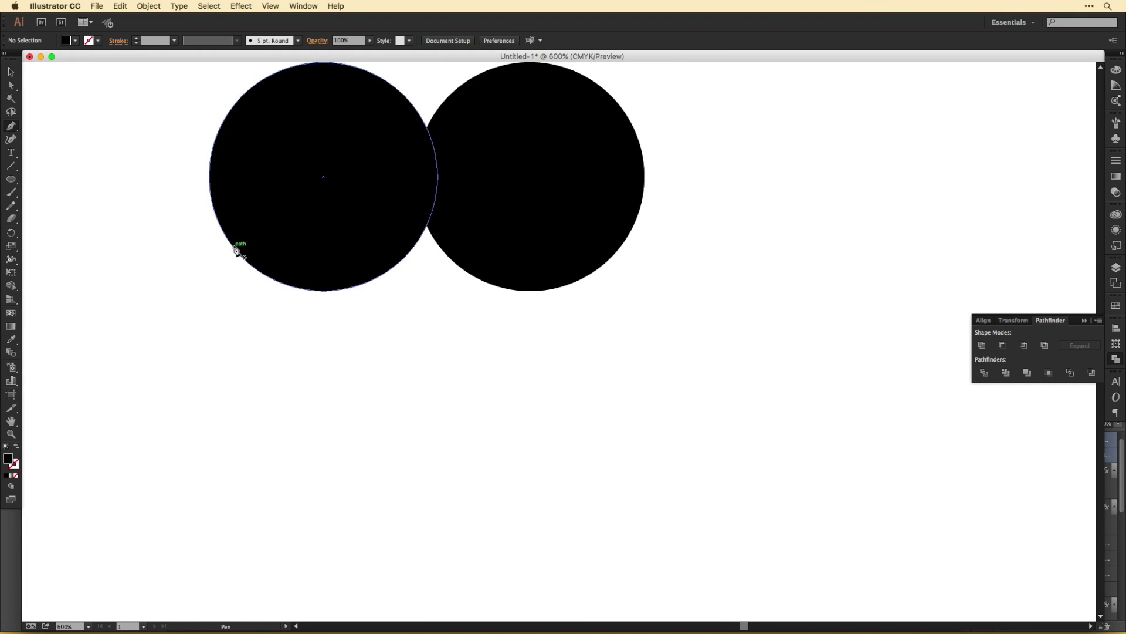
{"action": "left_click", "coordinate": [233, 247]}
{"action": "left_click", "coordinate": [414, 467]}
{"action": "left_click", "coordinate": [613, 252]}
{"action": "left_click", "coordinate": [577, 154]}
{"action": "left_click", "coordinate": [427, 163]}
{"action": "left_click", "coordinate": [233, 247]}
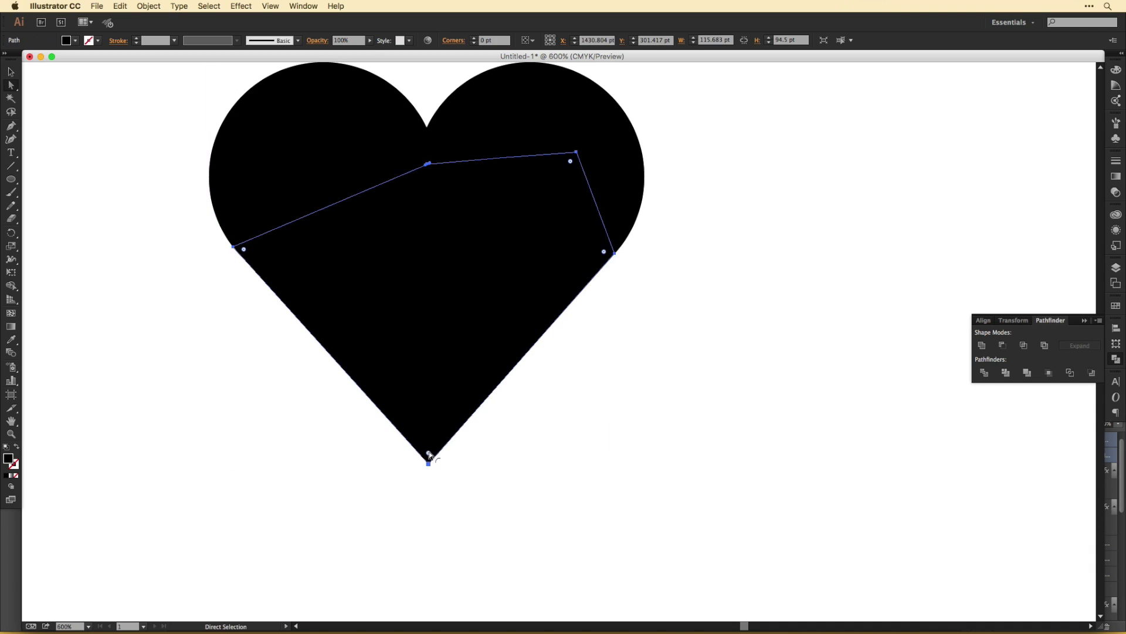
Combine the shapes into one heart with a rounded tip and copy it into an evenly spaced row of five
{"action": "key", "text": "v"}
{"action": "key", "text": "super+minus"}
{"action": "key", "text": "super+minus"}
{"action": "left_click_drag", "start_coordinate": [478, 309], "coordinate": [589, 410]}
{"action": "left_click", "coordinate": [799, 424]}
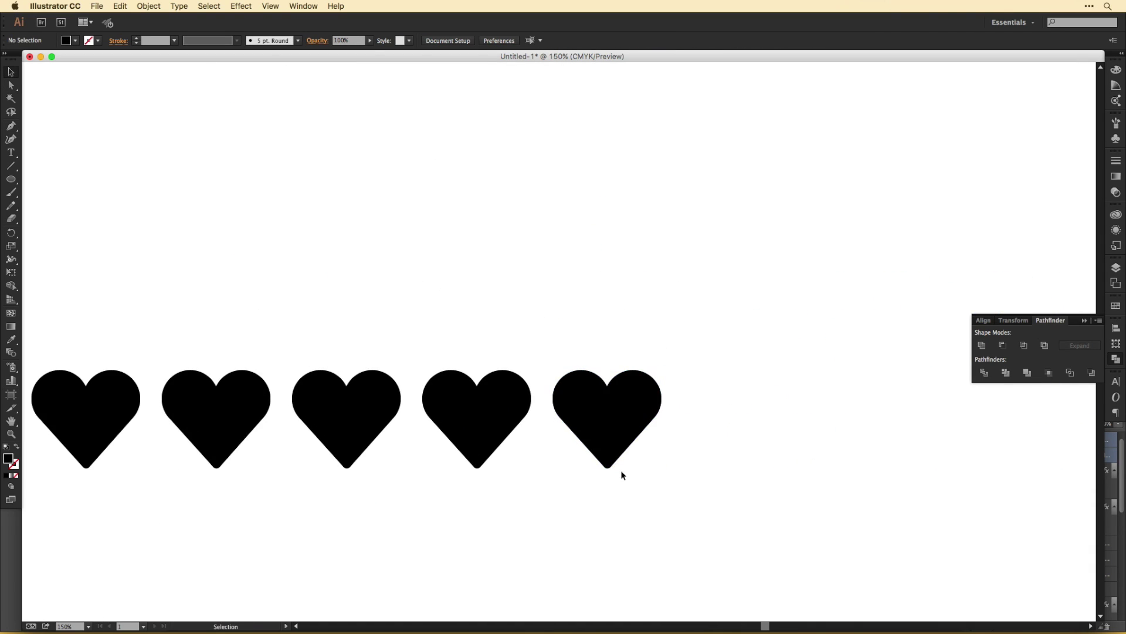
Halve the fifth heart by adding an anchor point at its tip and deleting its right side
{"action": "key", "text": "a"}
{"action": "key", "text": "super+equal"}
{"action": "key", "text": "super+equal"}
{"action": "left_click", "coordinate": [708, 528]}
{"action": "scroll", "coordinate": [708, 528], "scroll_direction": "up", "scroll_amount": 5}
{"action": "key", "text": "p"}
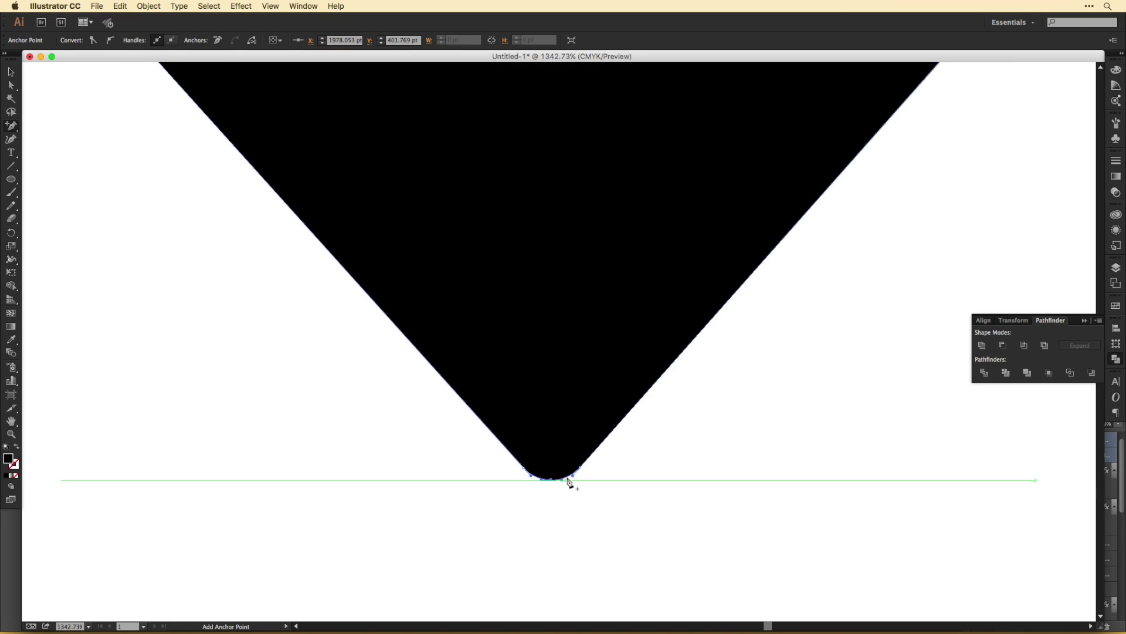
{"action": "left_click_drag", "start_coordinate": [724, 428], "coordinate": [586, 131]}
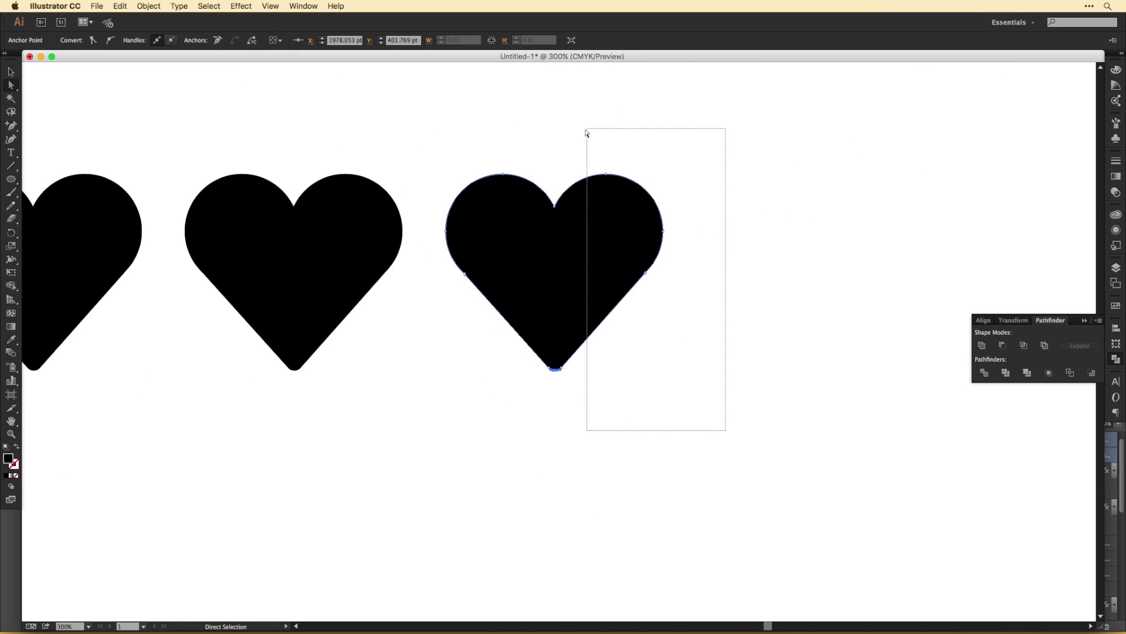
{"action": "key", "text": "Delete"}
{"action": "left_click", "coordinate": [609, 143]}
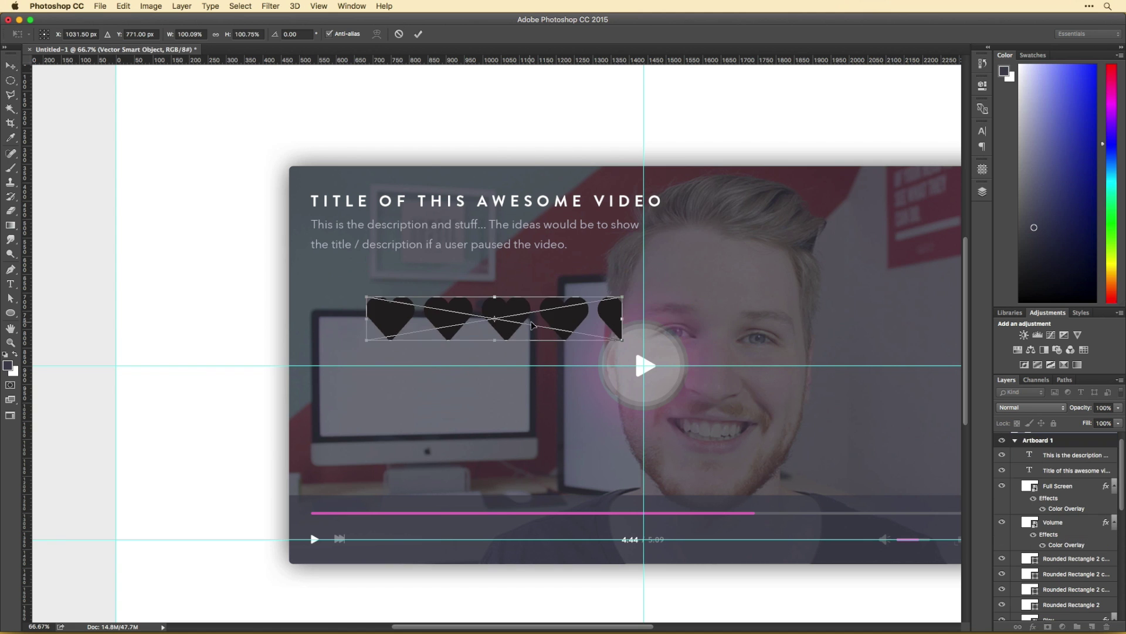
Place the heart row in Photoshop as a vector smart object, scaled to about 36% and left-aligned below the description
{"action": "left_click_drag", "start_coordinate": [624, 363], "coordinate": [403, 291]}
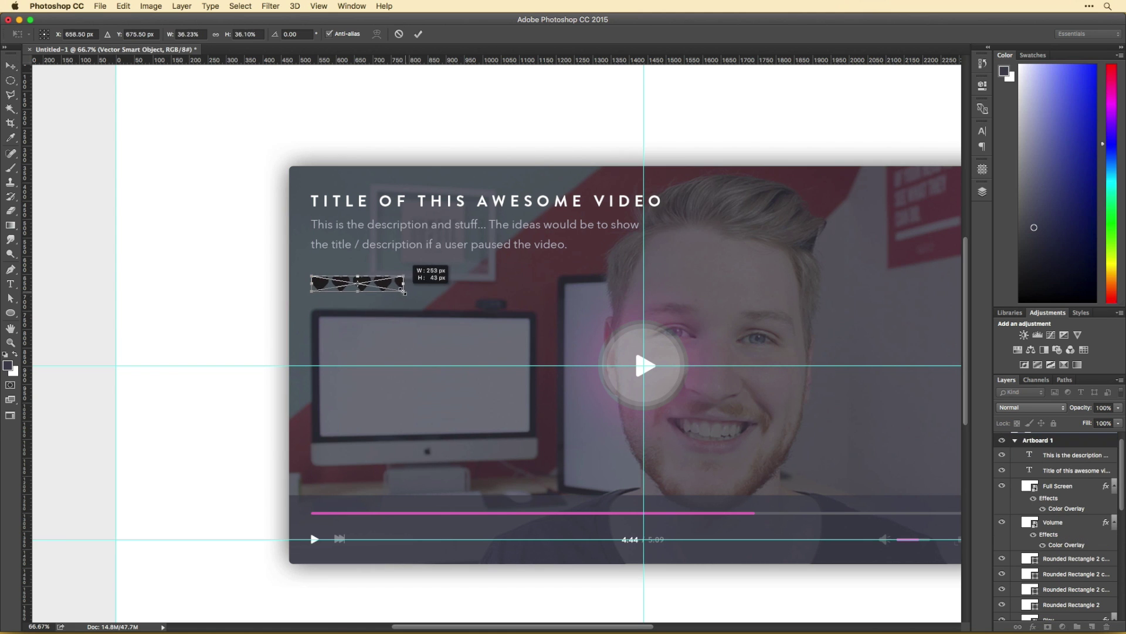
{"action": "key", "text": "Return"}
Give the hearts layer a Color Overlay in the progress bar's pink
{"action": "double_click", "coordinate": [1080, 439]}
{"action": "left_click", "coordinate": [662, 244]}
{"action": "left_click", "coordinate": [892, 130]}
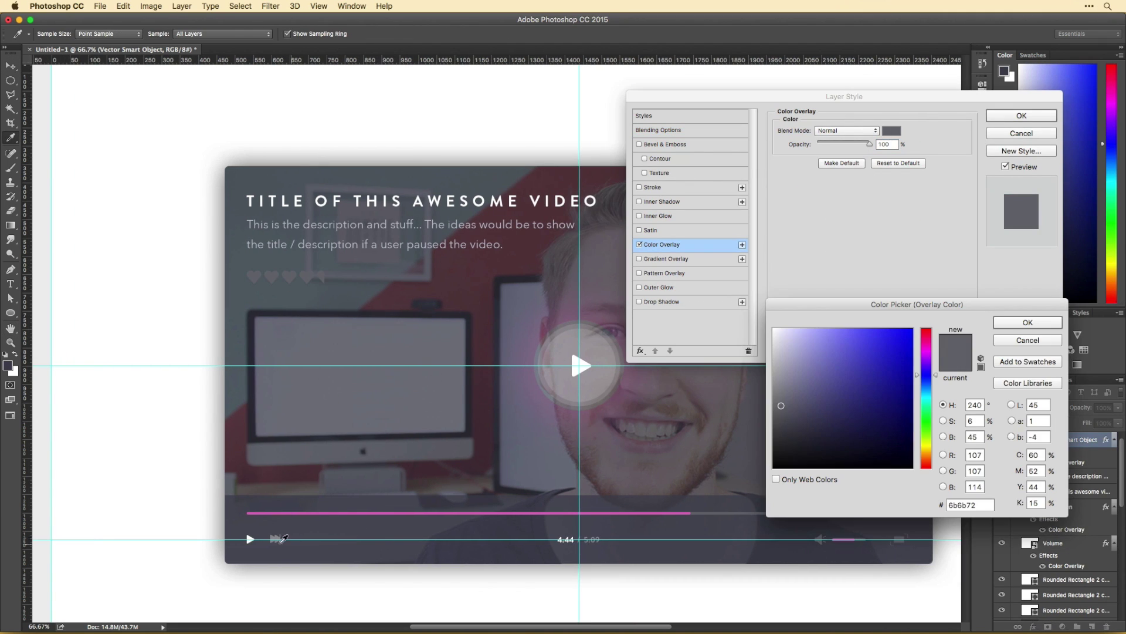
{"action": "key", "text": "Return"}
{"action": "key", "text": "Return"}
Copy the time label next to the hearts and replace its text with "4.8 from 1241 users"
{"action": "left_click_drag", "start_coordinate": [578, 539], "coordinate": [364, 278]}
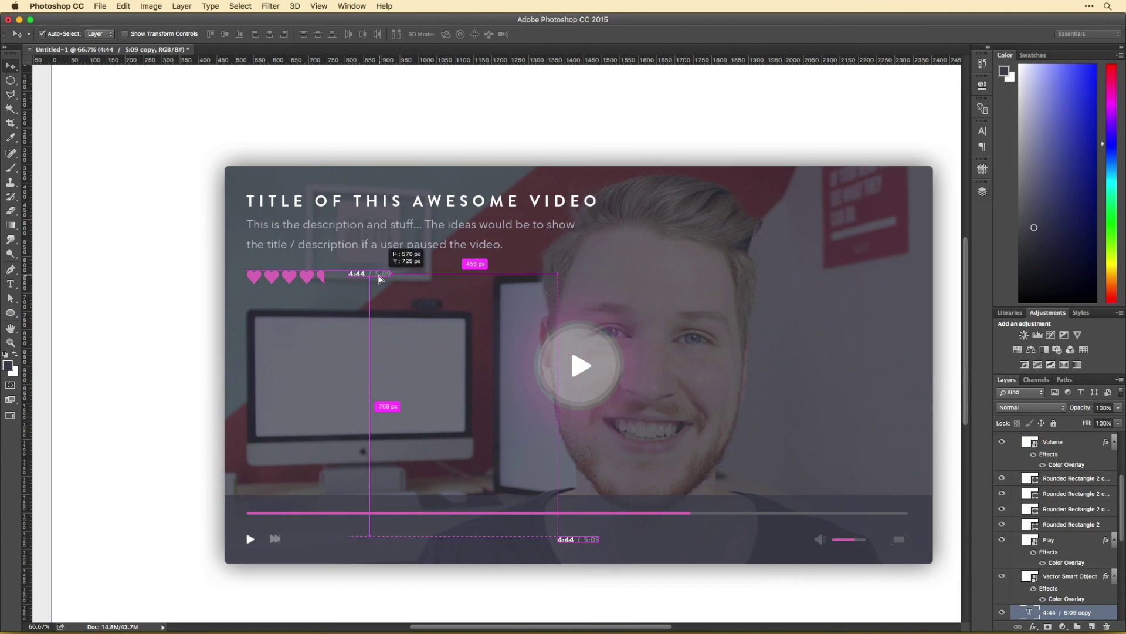
{"action": "double_click", "coordinate": [376, 277]}
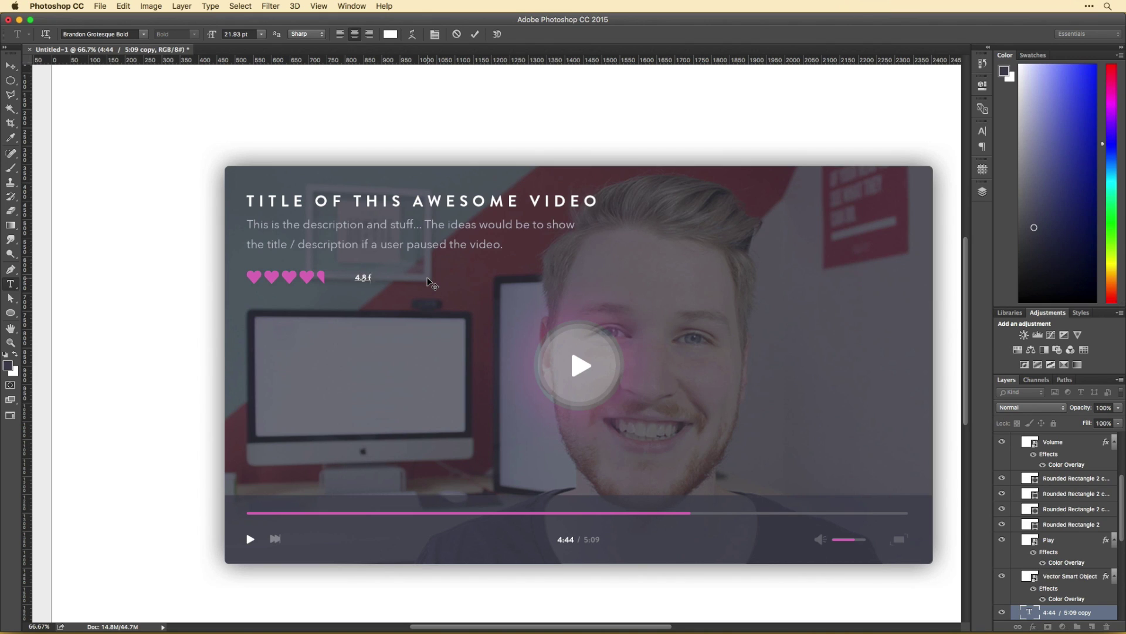
{"action": "left_click_drag", "start_coordinate": [431, 284], "coordinate": [345, 278]}
Colour "from 1241 users" in the total duration's grey and extend the rating text to "4.8 of 5.0"
{"action": "left_click", "coordinate": [390, 34]}
{"action": "left_click", "coordinate": [587, 537]}
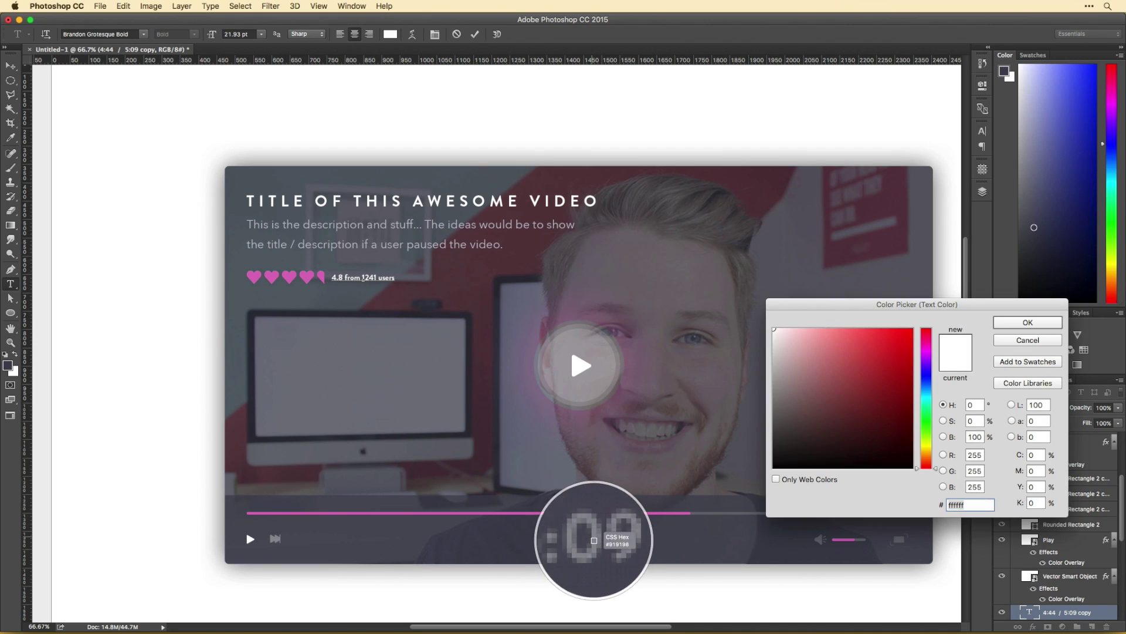
{"action": "key", "text": "Return"}
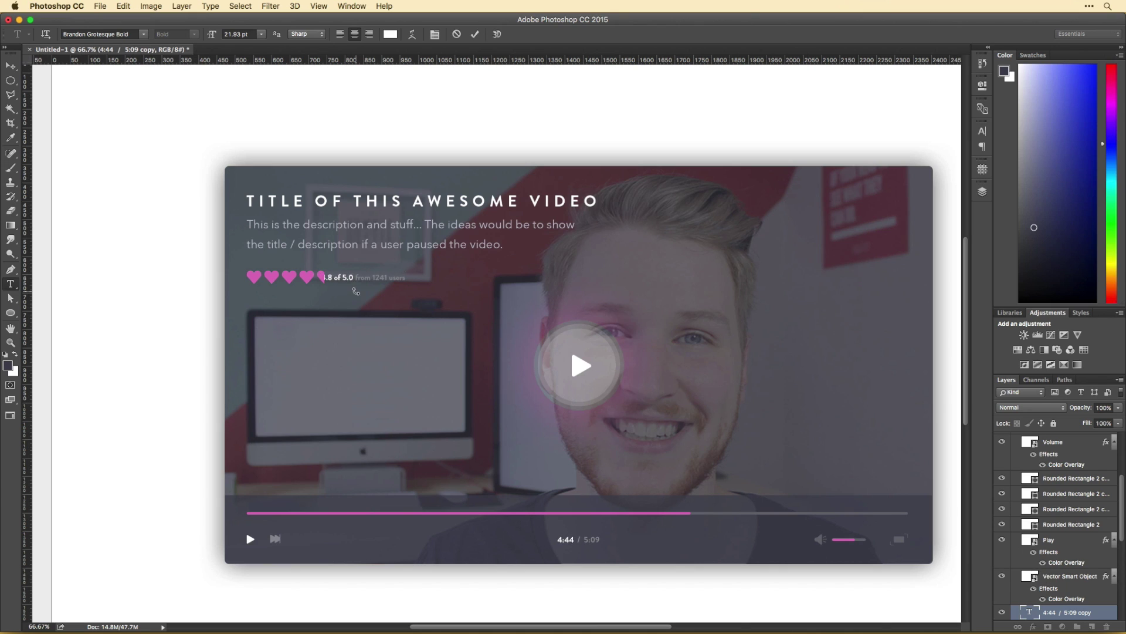
{"action": "key", "text": "ctrl+Return"}
{"action": "key", "text": "v"}
{"action": "scroll", "coordinate": [405, 322], "scroll_direction": "up", "scroll_amount": 2}
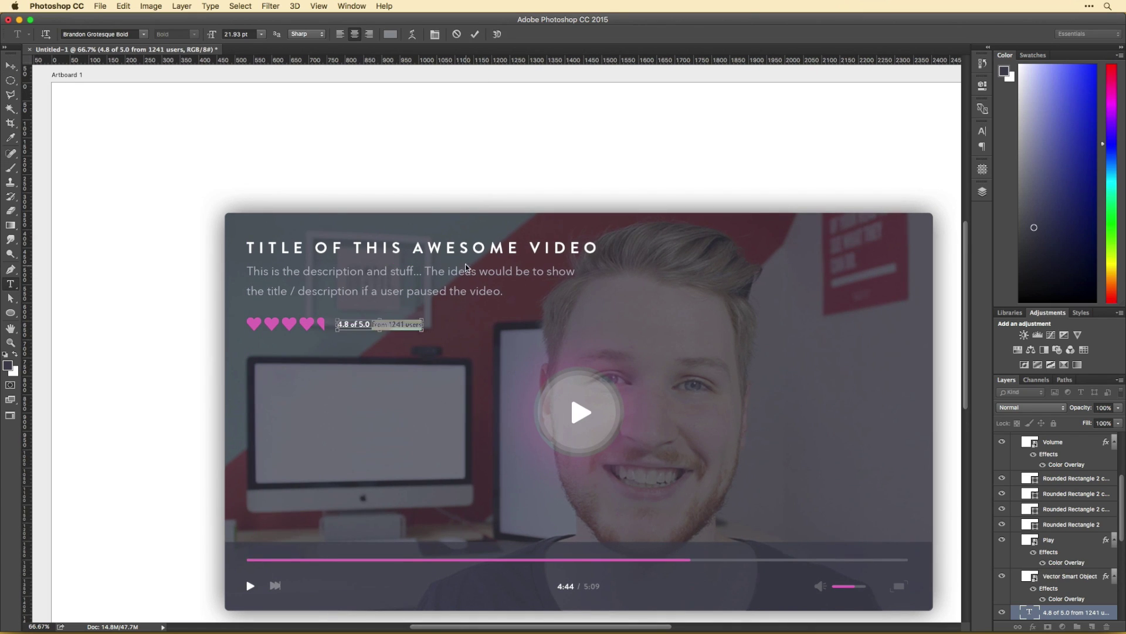
Recolour "from 1241 users" in a lighter grey
{"action": "left_click", "coordinate": [390, 34]}
{"action": "key", "text": "Return"}
{"action": "key", "text": "ctrl+Return"}
{"action": "key", "text": "v"}
Draw a 2887 × 1805 px rectangle covering the whole artboard and send it behind all other layers
{"action": "scroll", "coordinate": [744, 254], "scroll_direction": "down", "scroll_amount": 3}
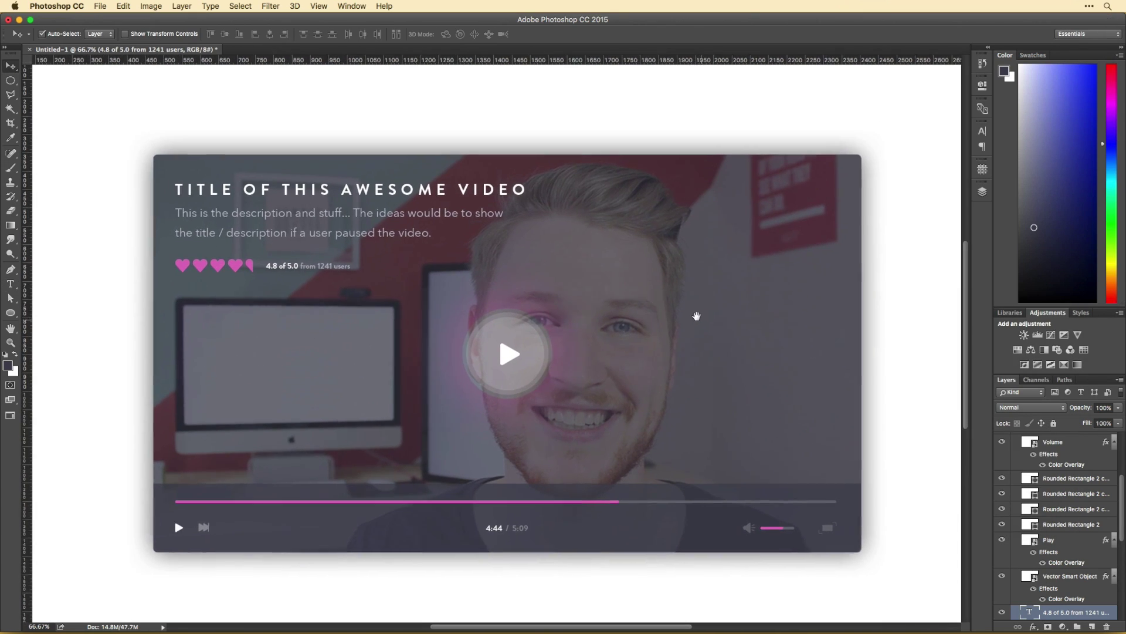
{"action": "scroll", "coordinate": [696, 317], "scroll_direction": "right", "scroll_amount": 1}
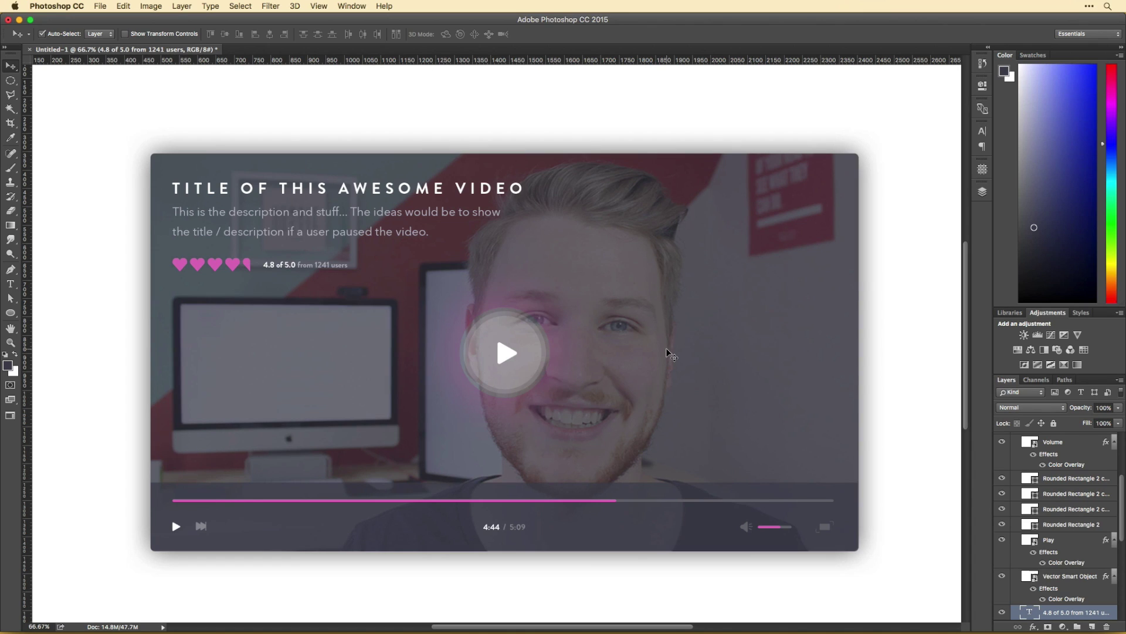
{"action": "key", "text": "ctrl+minus"}
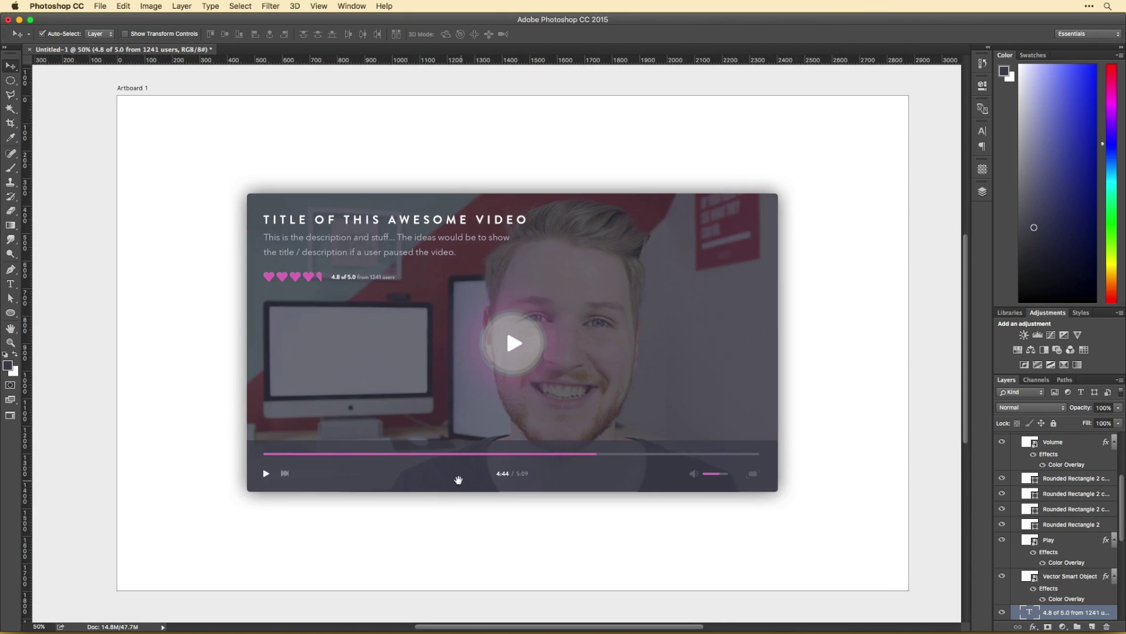
{"action": "scroll", "coordinate": [1056, 581], "scroll_direction": "down", "scroll_amount": 5}
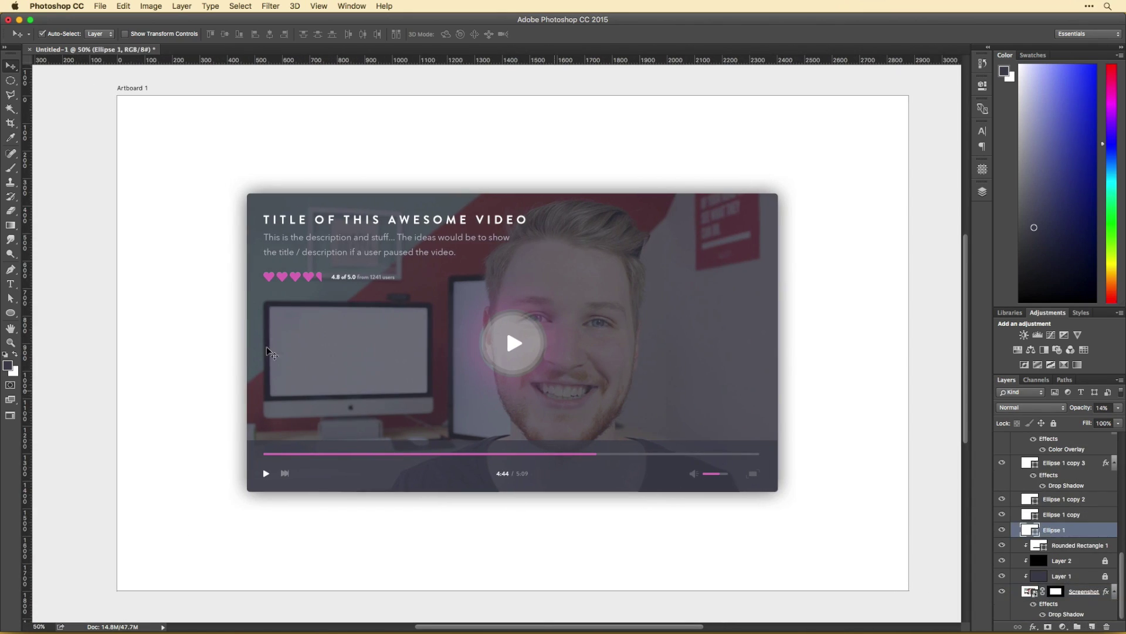
{"action": "left_click_drag", "start_coordinate": [413, 343], "coordinate": [961, 622]}
{"action": "key", "text": "ctrl+shift+bracketleft"}
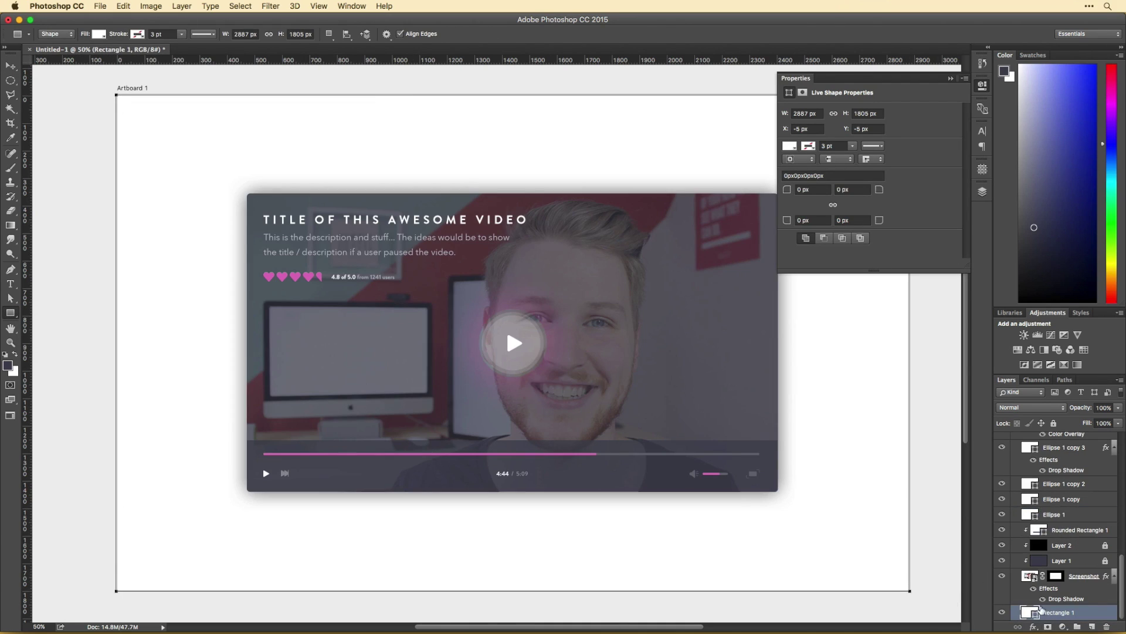
Fill the background rectangle with light pink #e4b9d7 and narrow it to 1451 px to cover the artboard's left half
{"action": "left_click", "coordinate": [505, 328]}
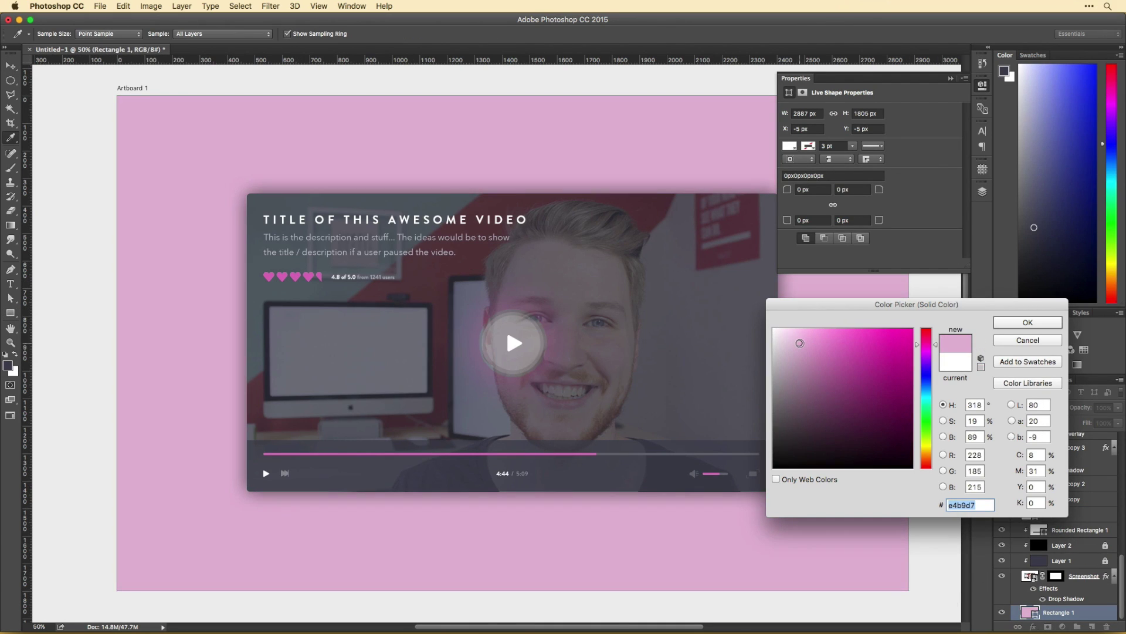
{"action": "key", "text": "Return"}
Try a smaller copy of the pink rectangle in the artboard's upper-right corner, narrowed to about 50%, and delete it
{"action": "left_click_drag", "start_coordinate": [506, 327], "coordinate": [890, 326]}
{"action": "key", "text": "v"}
{"action": "key", "text": "ctrl+t"}
{"action": "left_click_drag", "start_coordinate": [493, 218], "coordinate": [693, 216]}
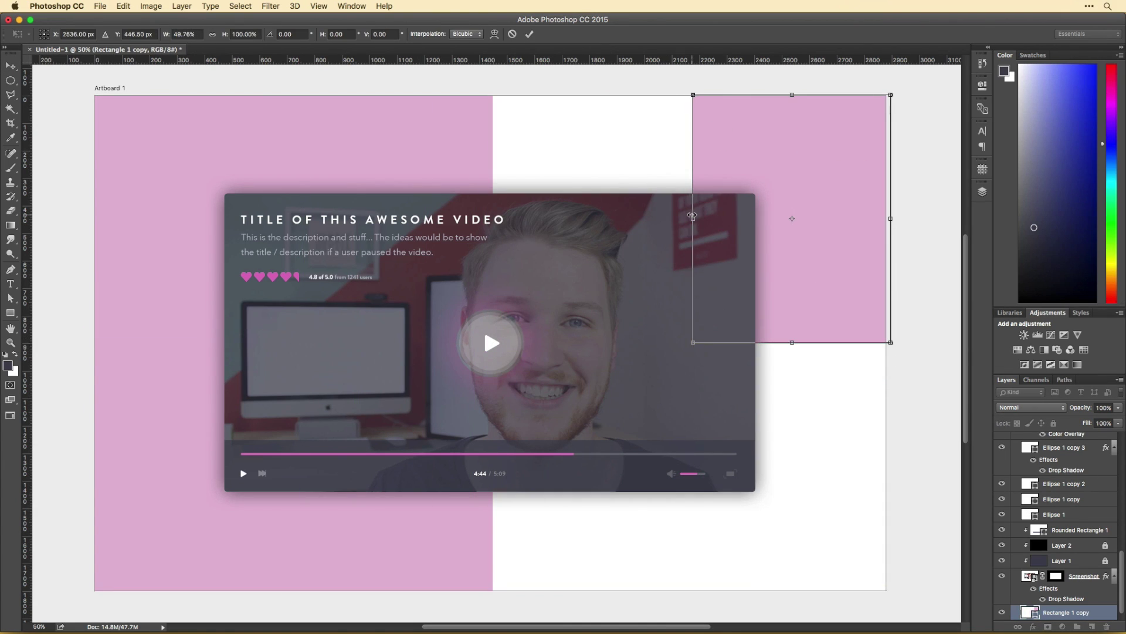
{"action": "key", "text": "Return"}
{"action": "key", "text": "Delete"}
Draw a pink square as tall as the artboard and rotate it 45° into a diamond behind the player
{"action": "key", "text": "u"}
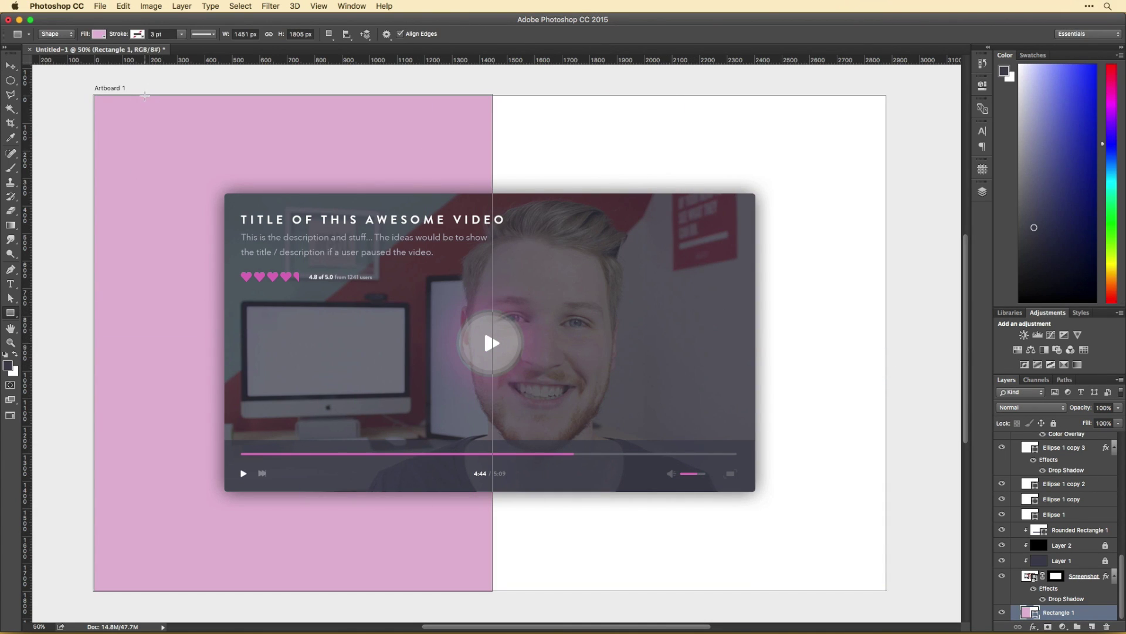
{"action": "mouse_move", "coordinate": [143, 93]}
{"action": "left_mouse_down"}
{"action": "mouse_move", "coordinate": [641, 552]}
{"action": "mouse_move", "coordinate": [642, 592]}
{"action": "left_mouse_up"}
{"action": "key", "text": "ctrl+t"}
{"action": "left_click_drag", "start_coordinate": [651, 375], "coordinate": [601, 202]}
{"action": "key", "text": "Return"}
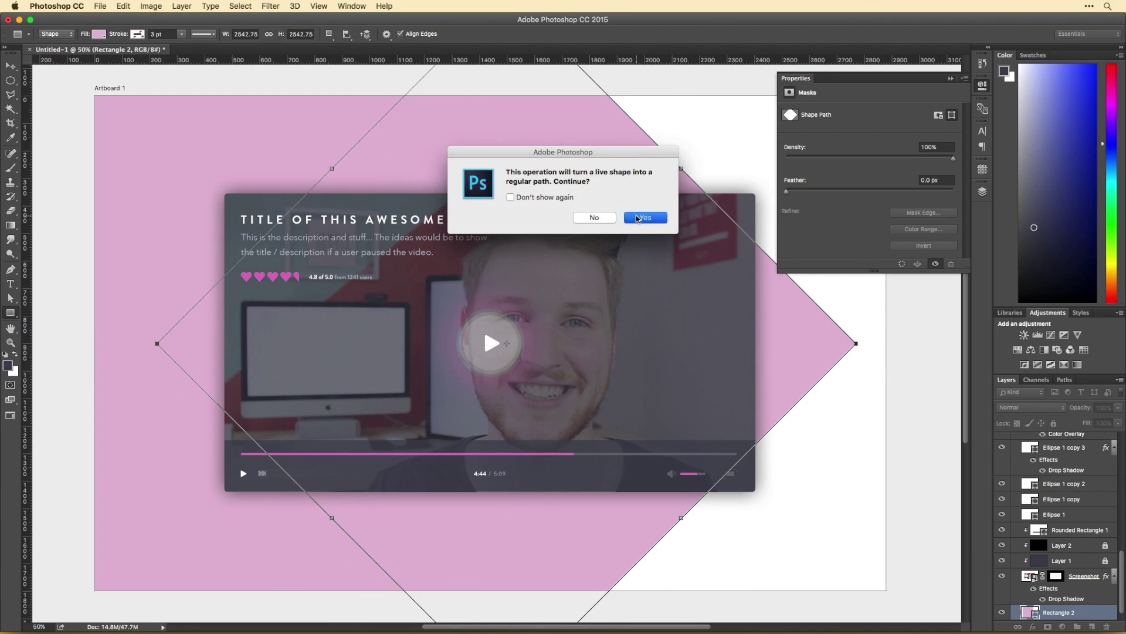